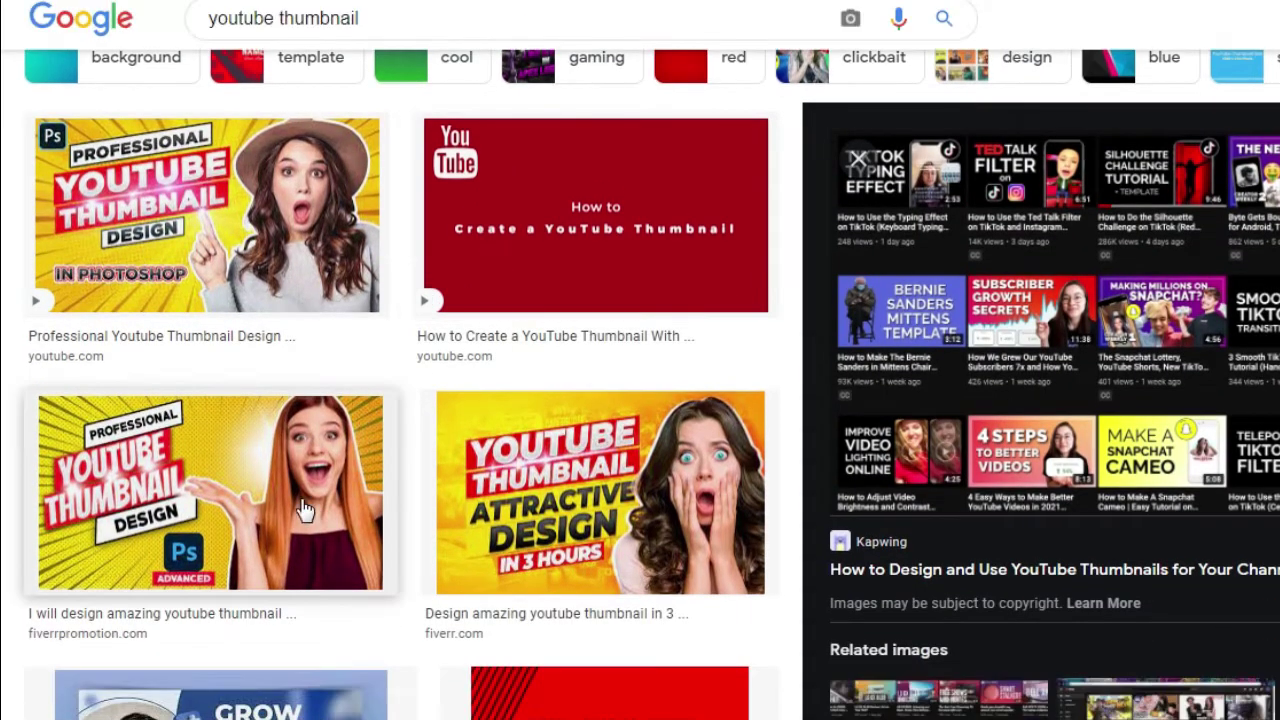
Step: Glance at the YouTube home page, then go back to the Google Images thumbnail results
scroll(285, 495, down, 3)
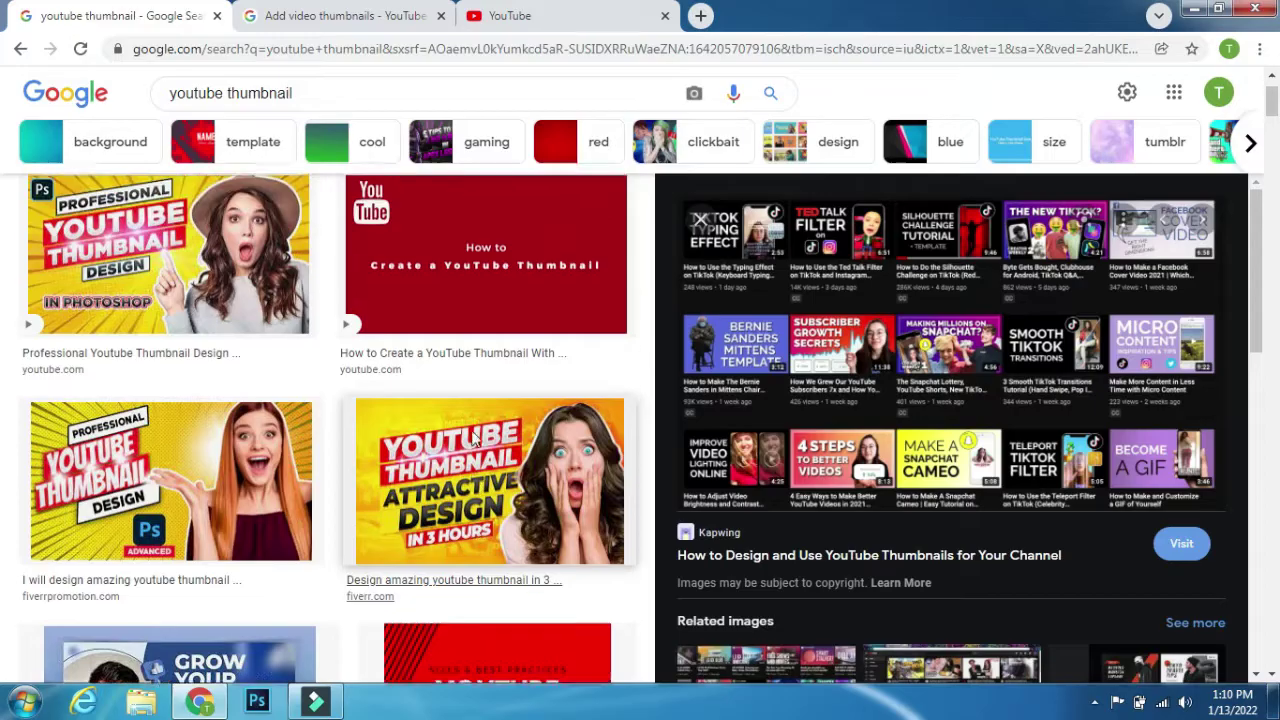
scroll(400, 400, up, 3)
click(585, 15)
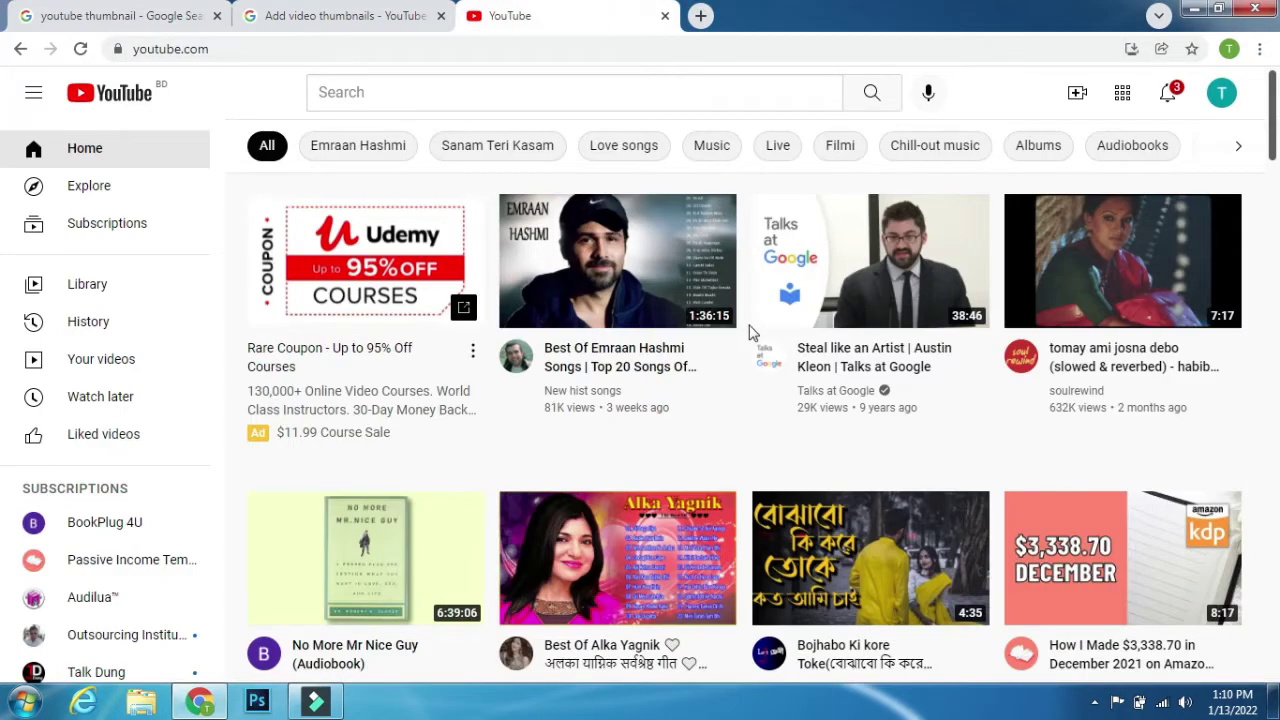
scroll(751, 331, down, 5)
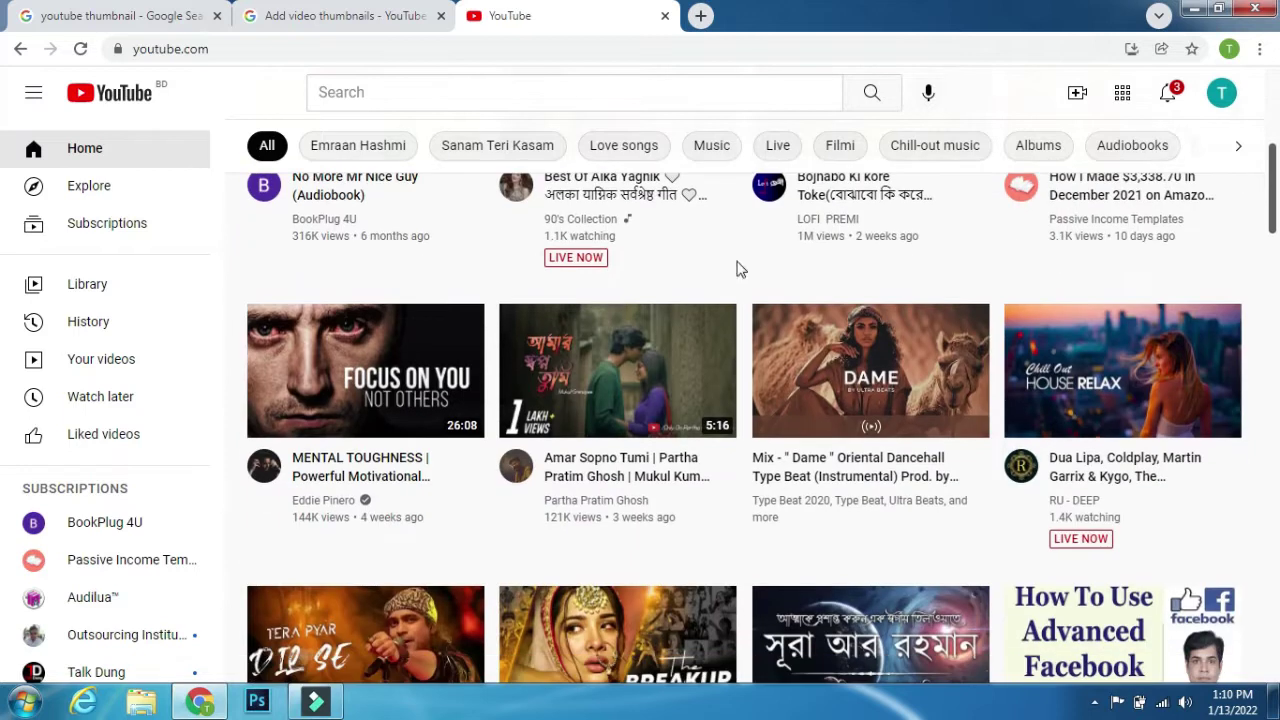
mouse_move(617, 370)
scroll(690, 400, up, 3)
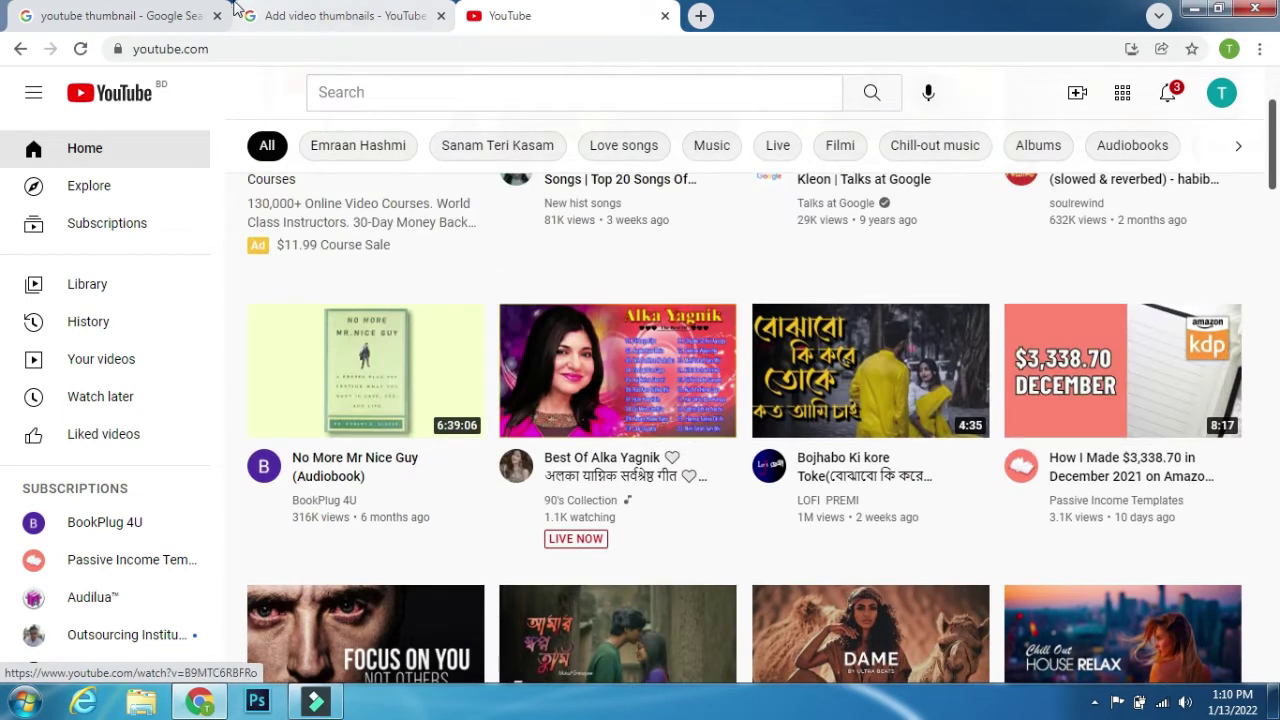
scroll(705, 395, up, 2)
click(130, 15)
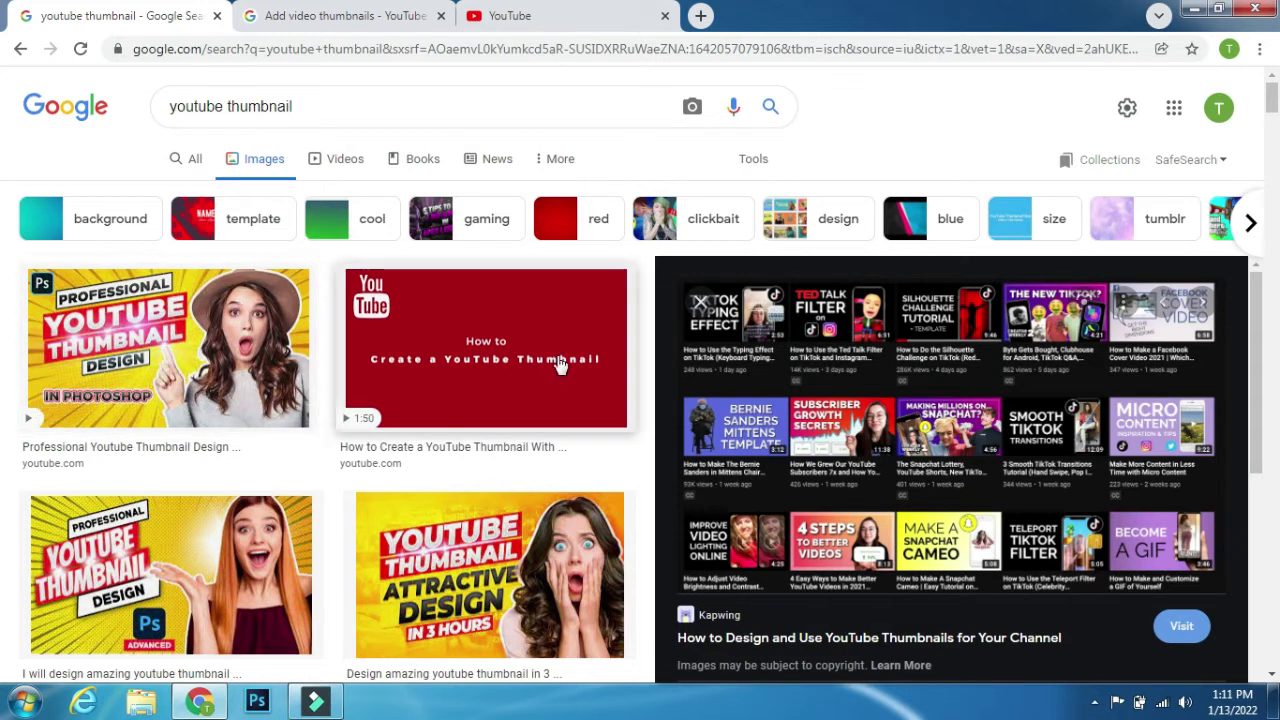
Step: Scroll through the Google Images thumbnail results
scroll(523, 400, down, 5)
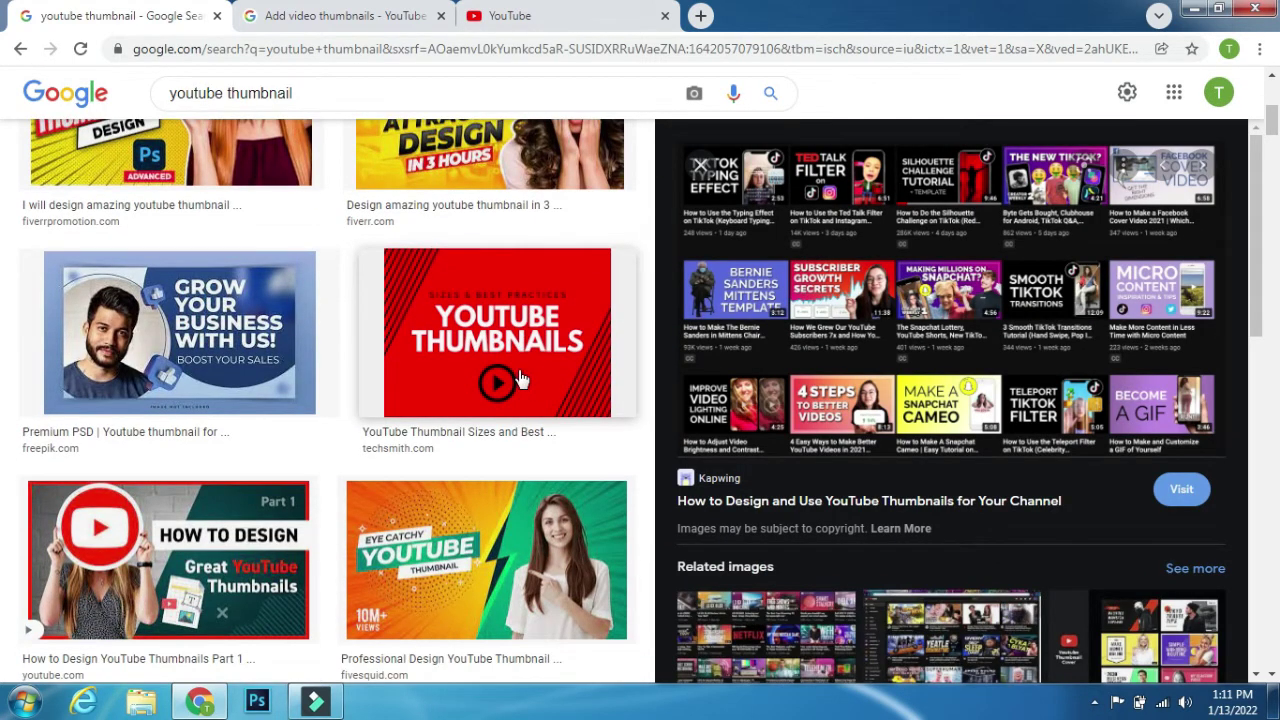
scroll(519, 378, down, 3)
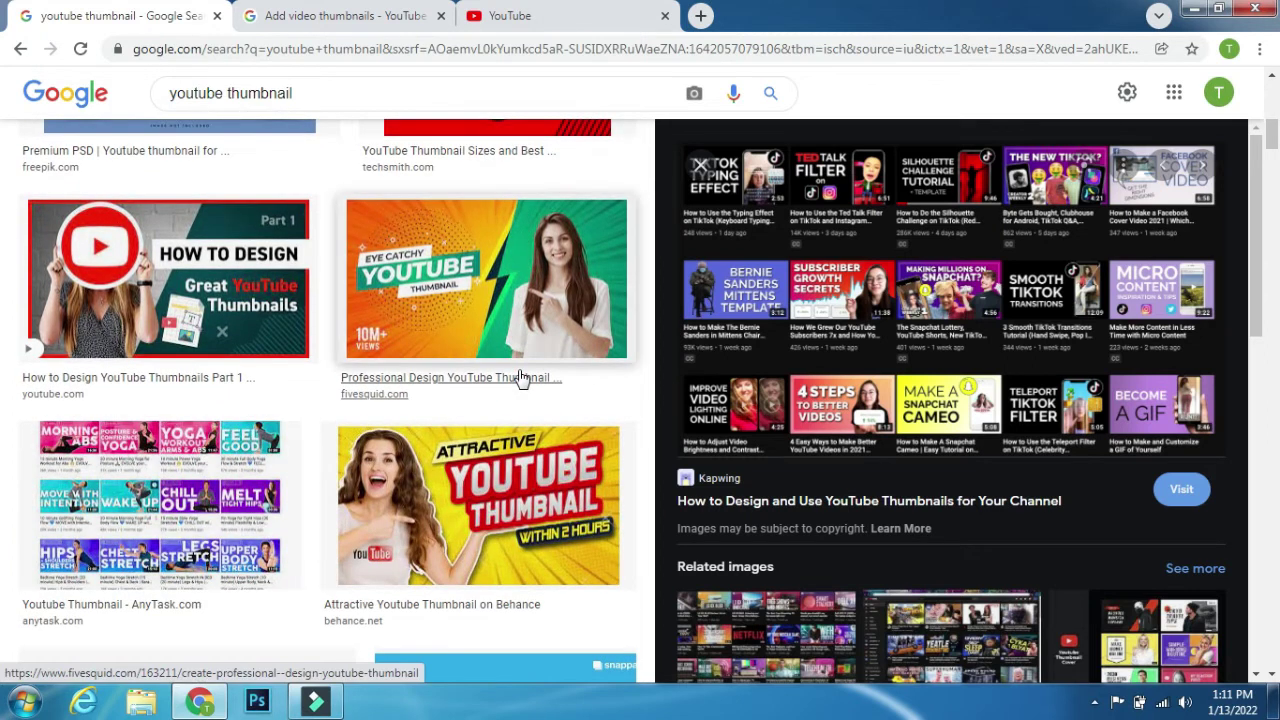
scroll(275, 342, up, 5)
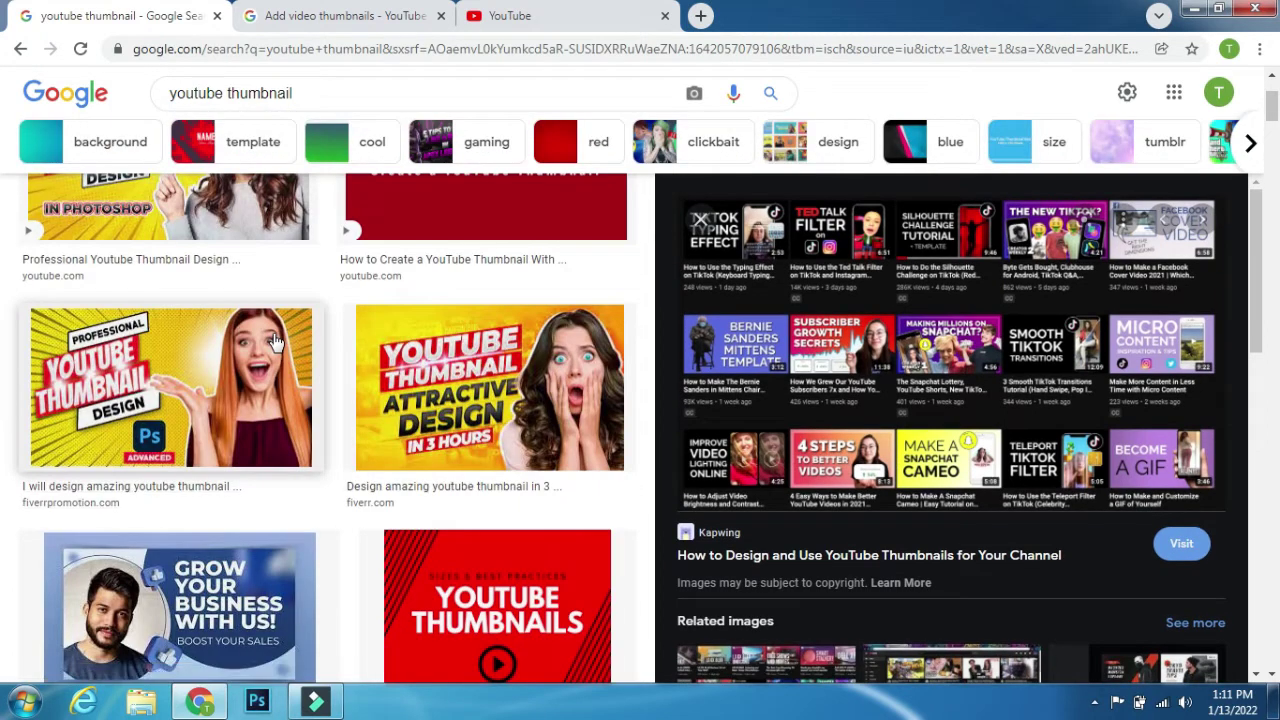
scroll(275, 342, up, 3)
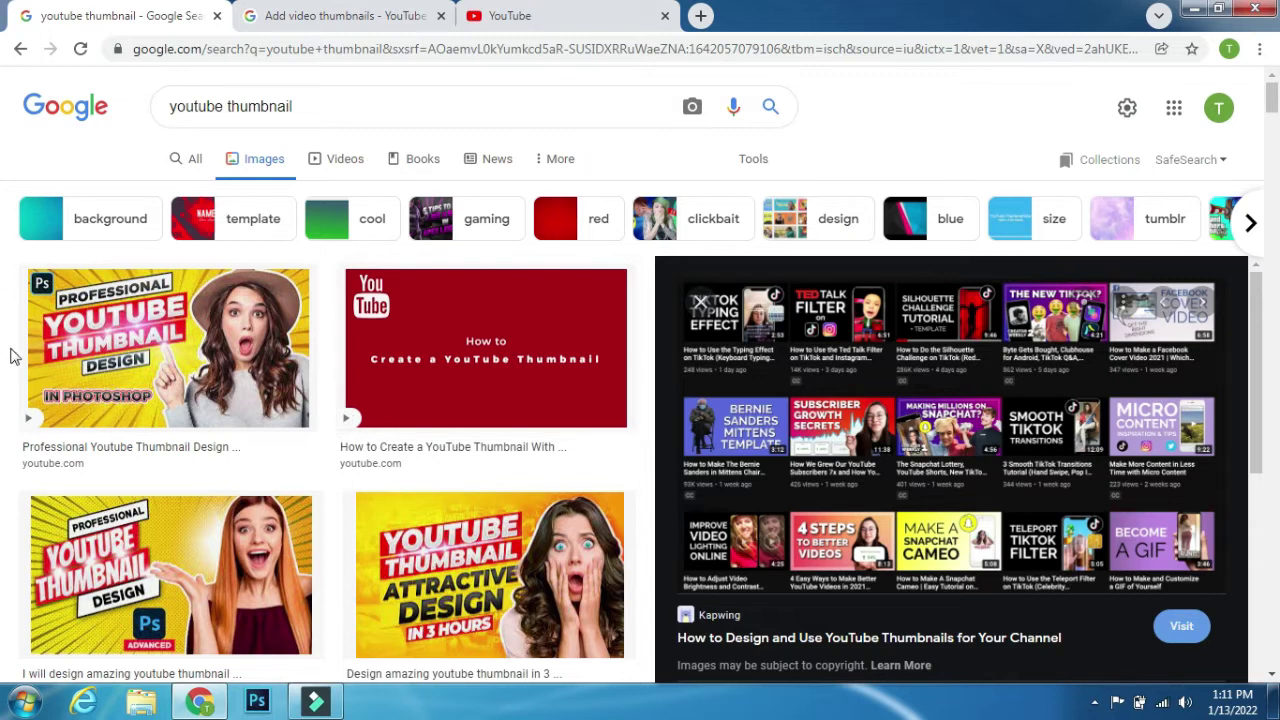
scroll(12, 362, down, 2)
scroll(12, 362, up, 2)
scroll(230, 490, down, 3)
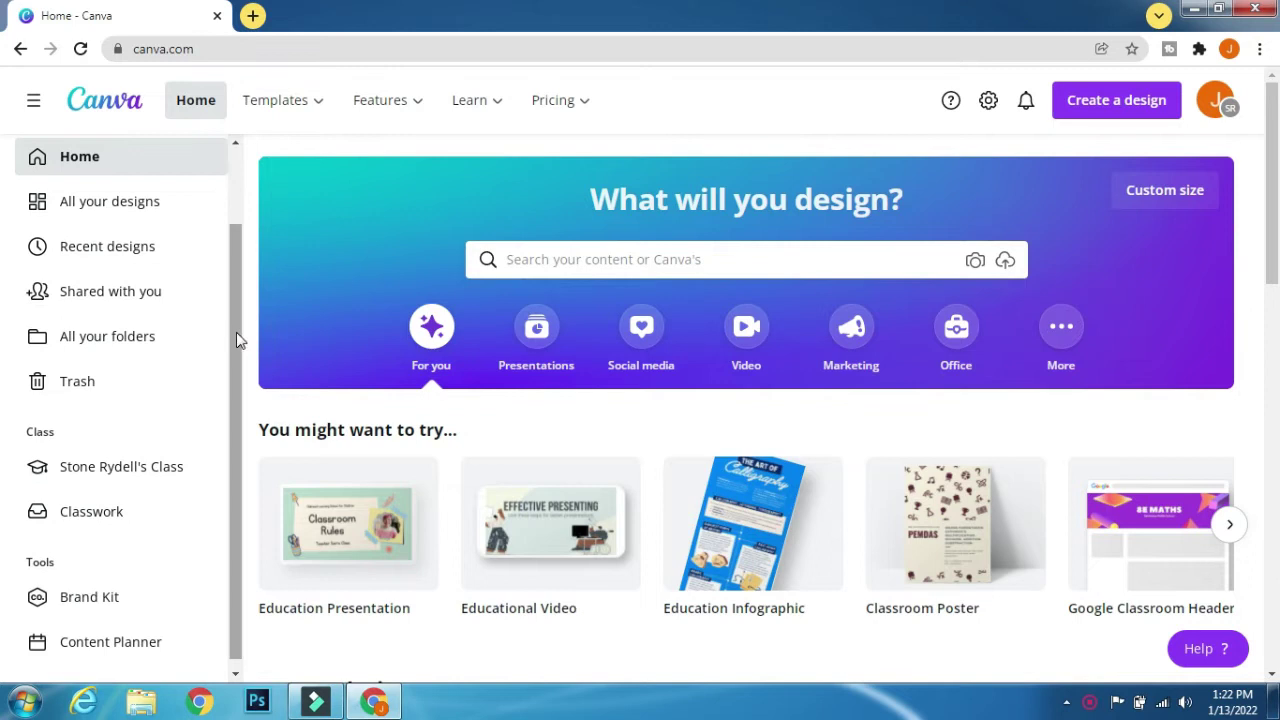
Step: Open the 'How to format a Resume' design from All your designs in a new tab, then return to the list
drag(237, 332, 241, 243)
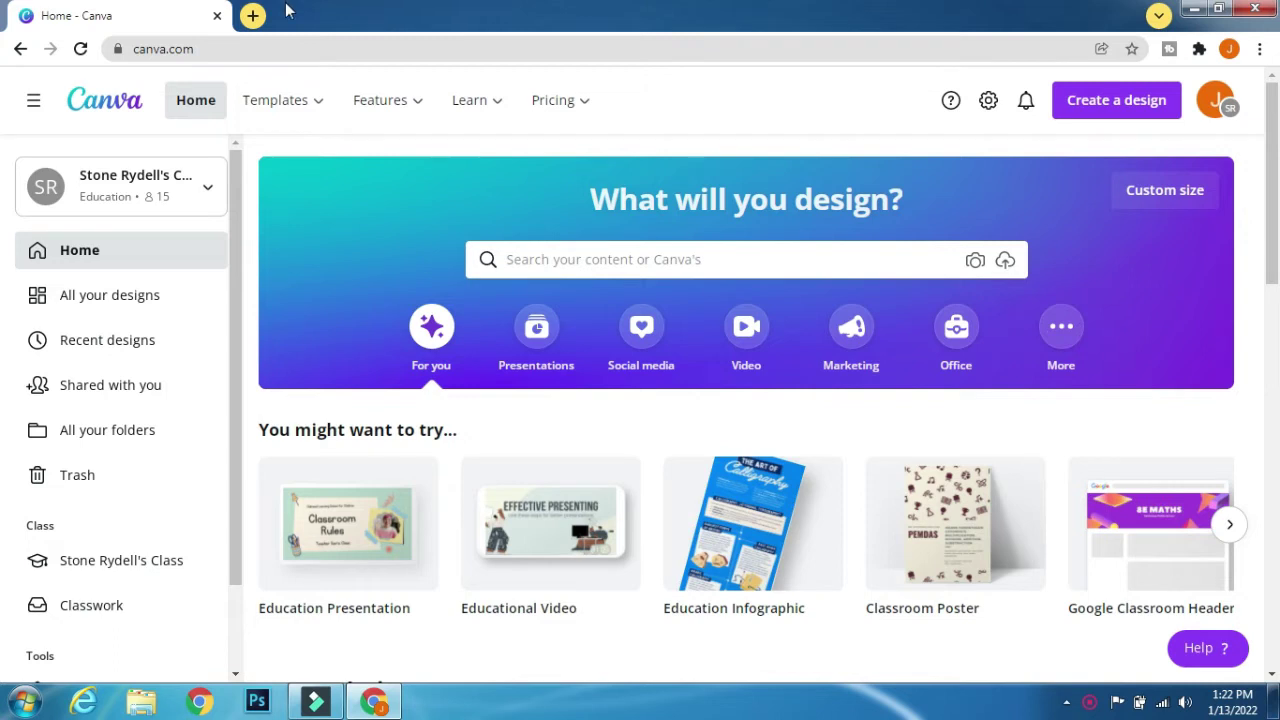
click(113, 305)
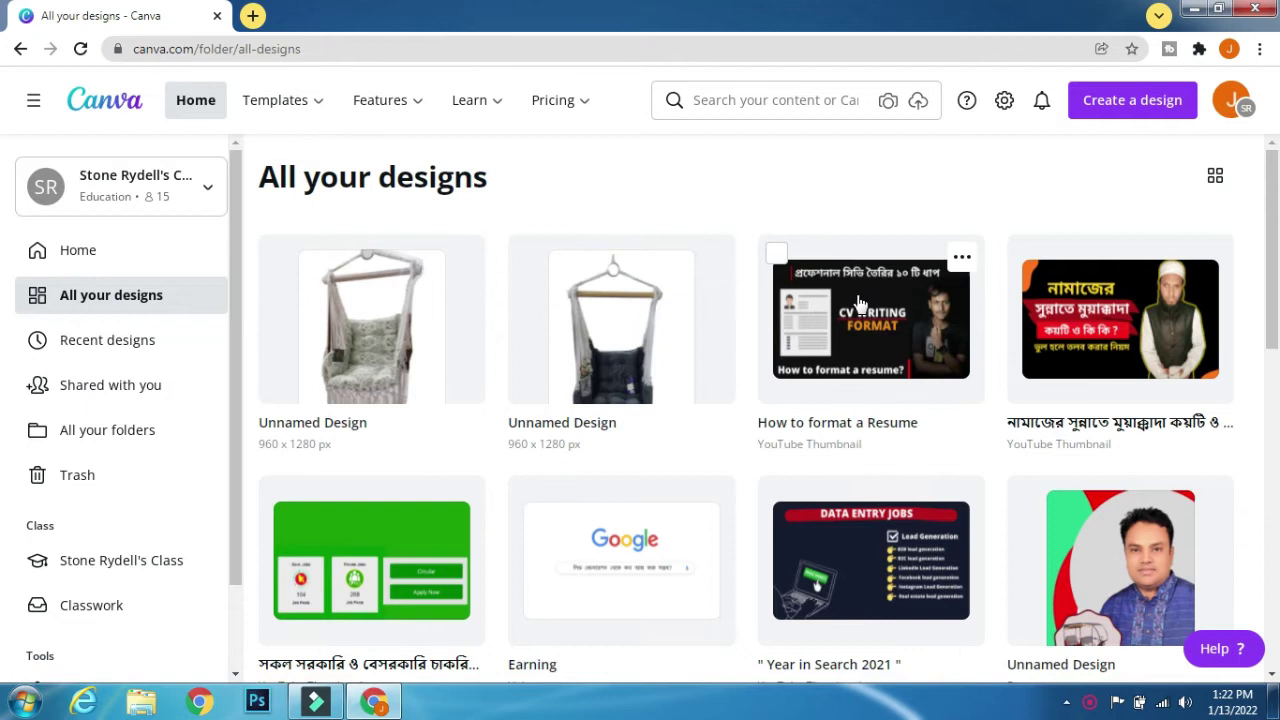
click(880, 300)
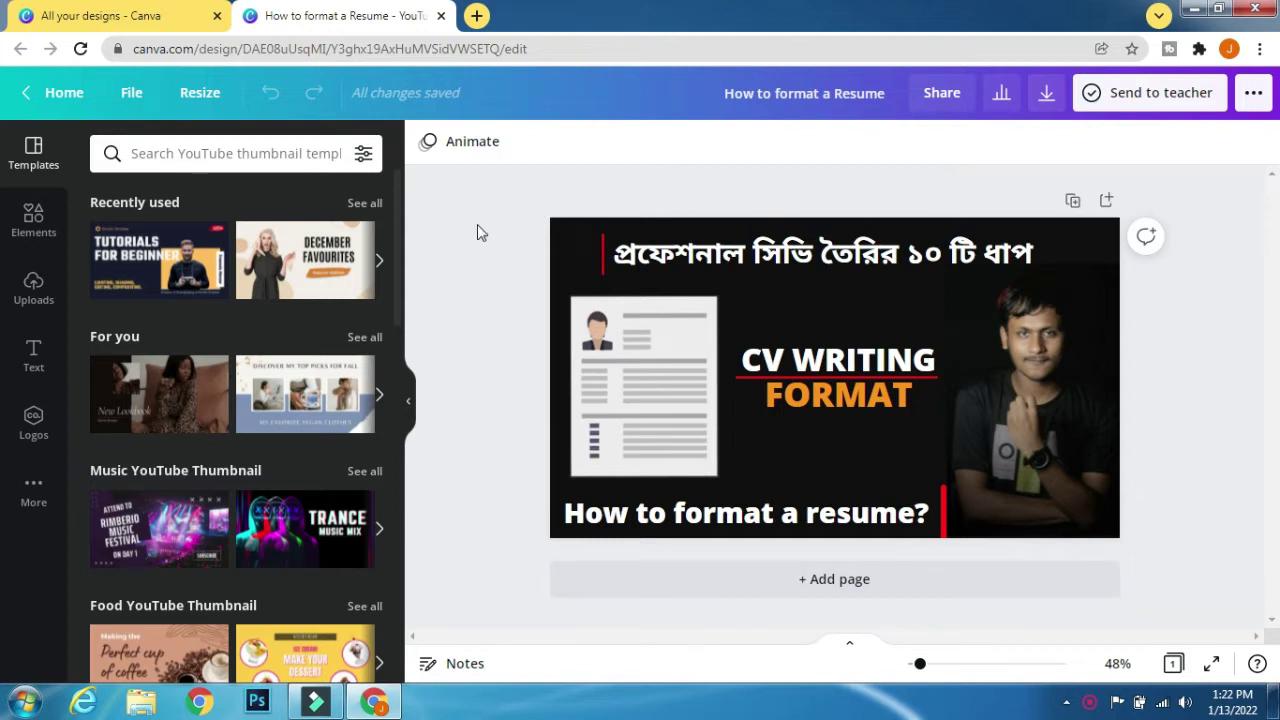
click(98, 18)
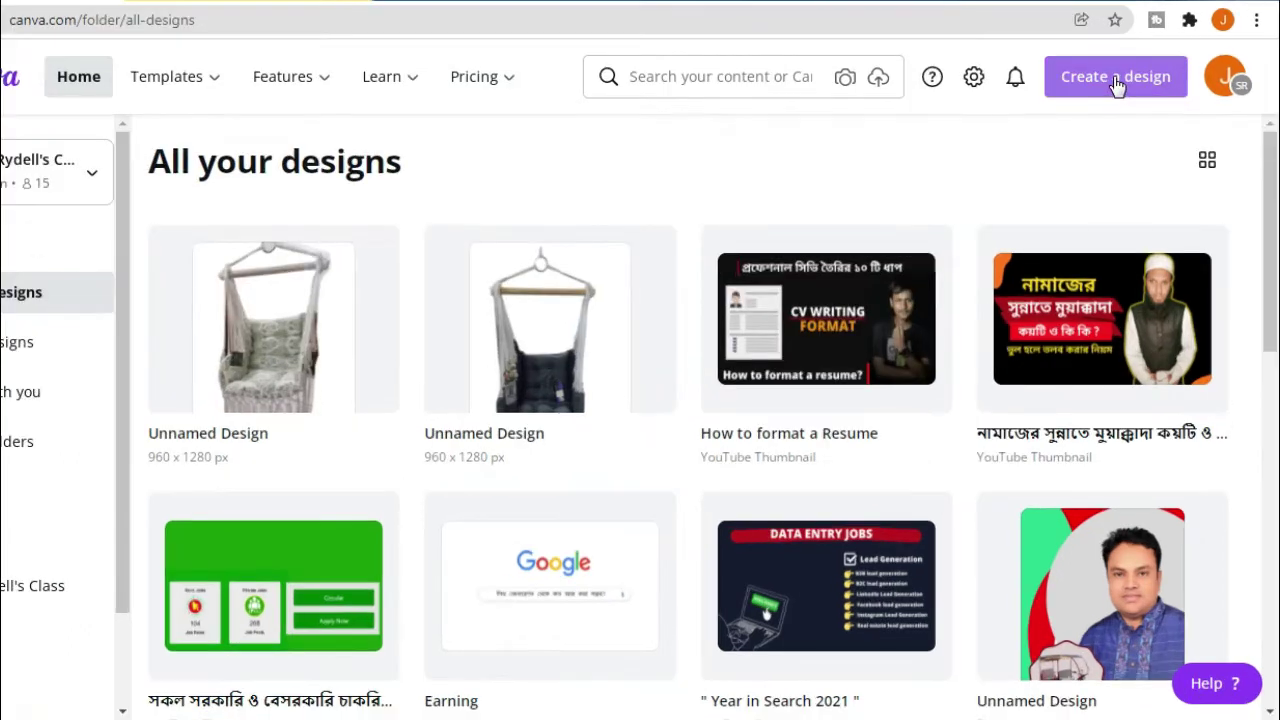
Step: Search design types for 'youtube' and create a blank YouTube Thumbnail (1280 × 720 px)
click(1120, 89)
click(1122, 90)
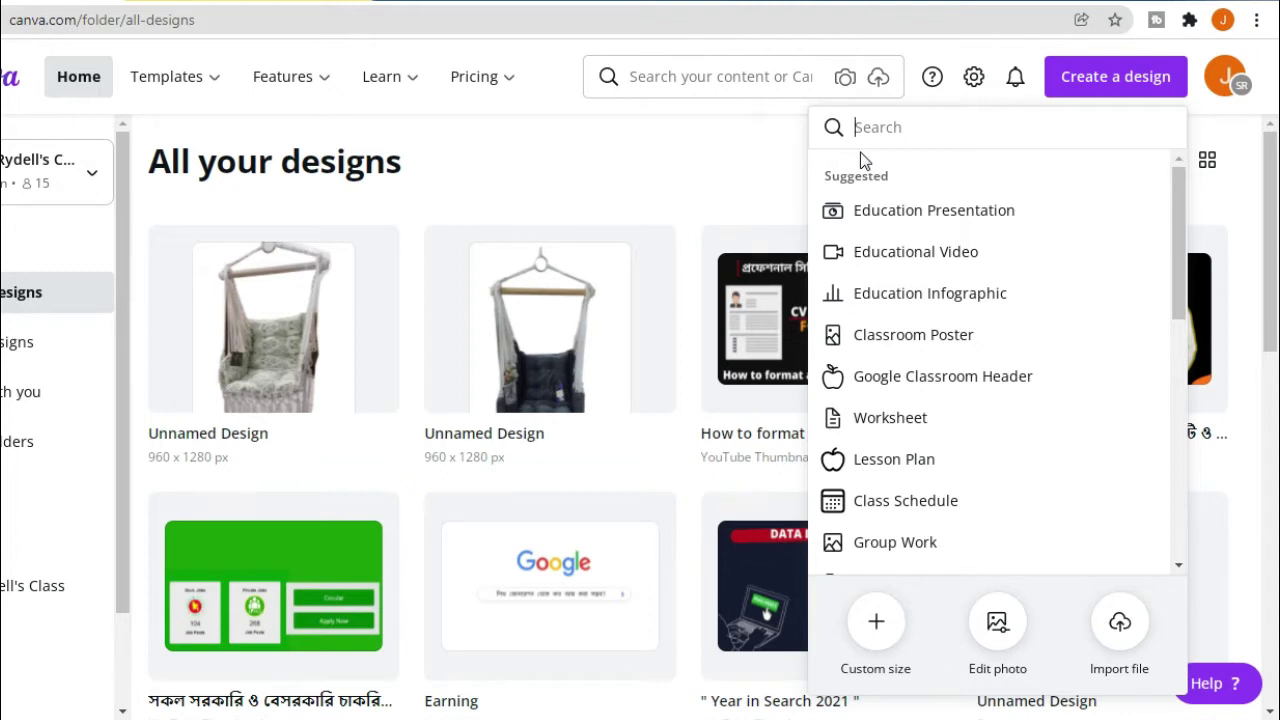
text(youtube)
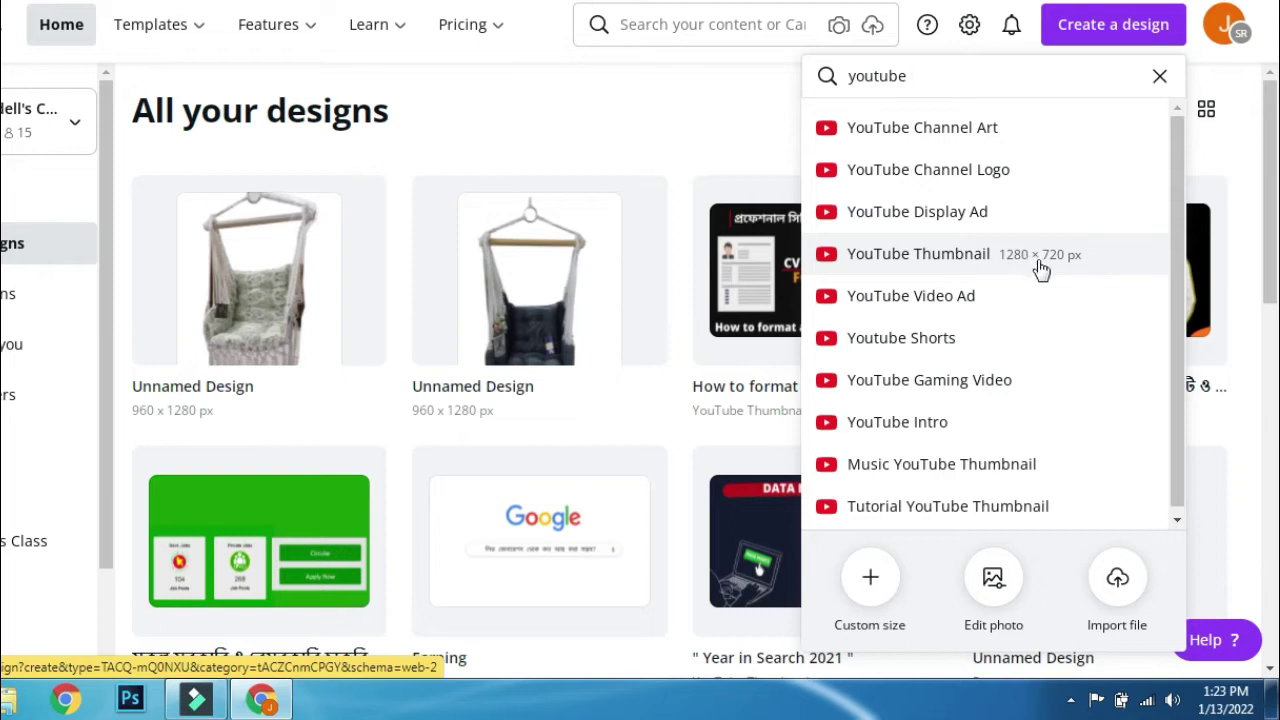
click(968, 265)
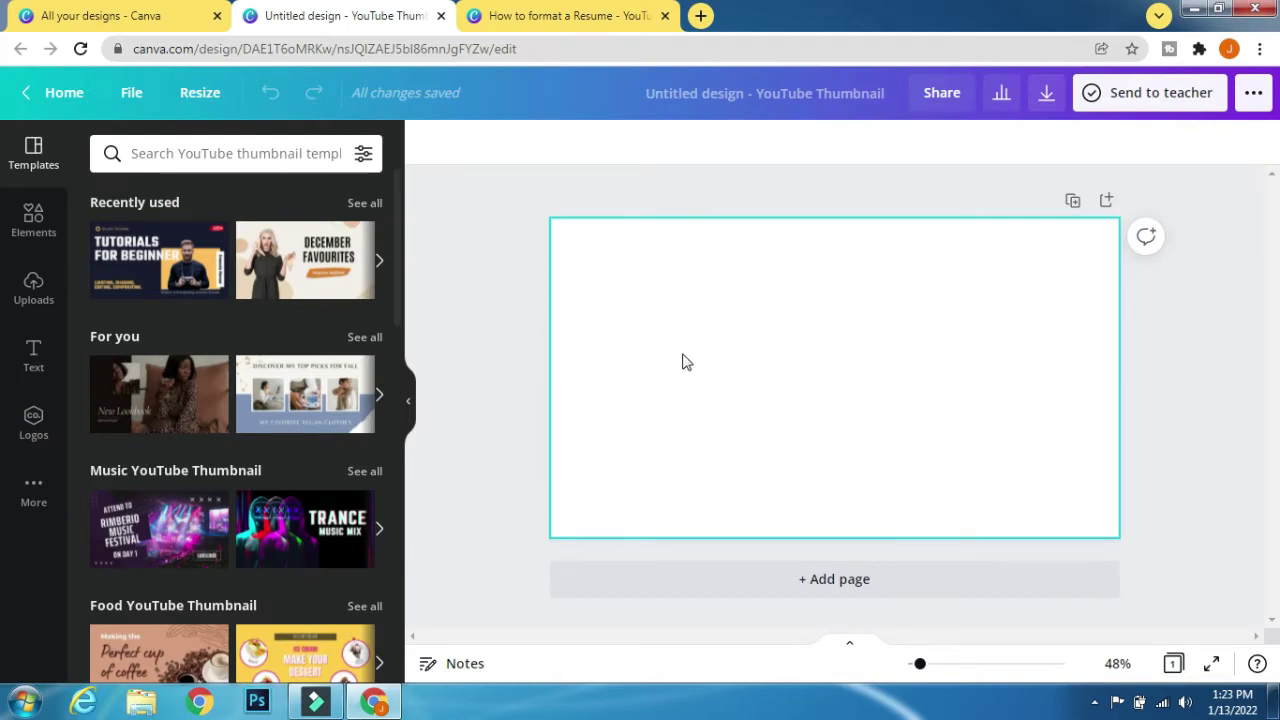
Step: Fill the thumbnail background with Black #000000, checking the Resume design for reference
click(894, 396)
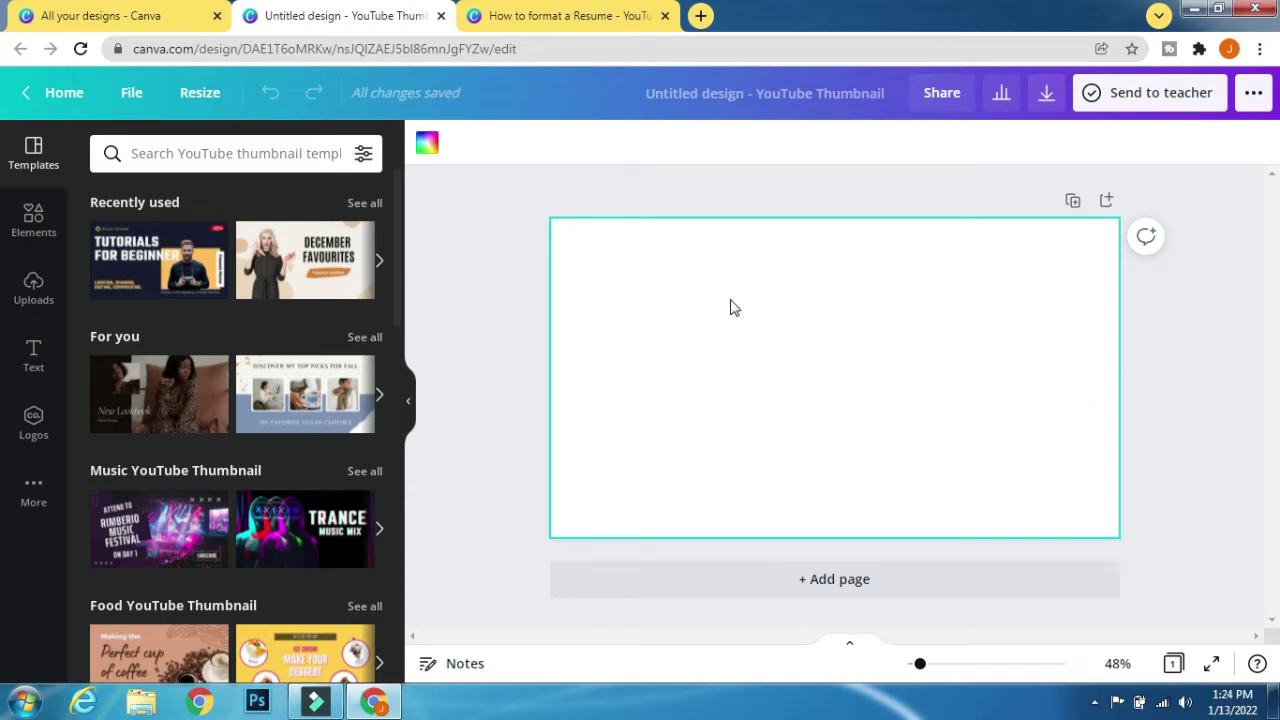
click(560, 15)
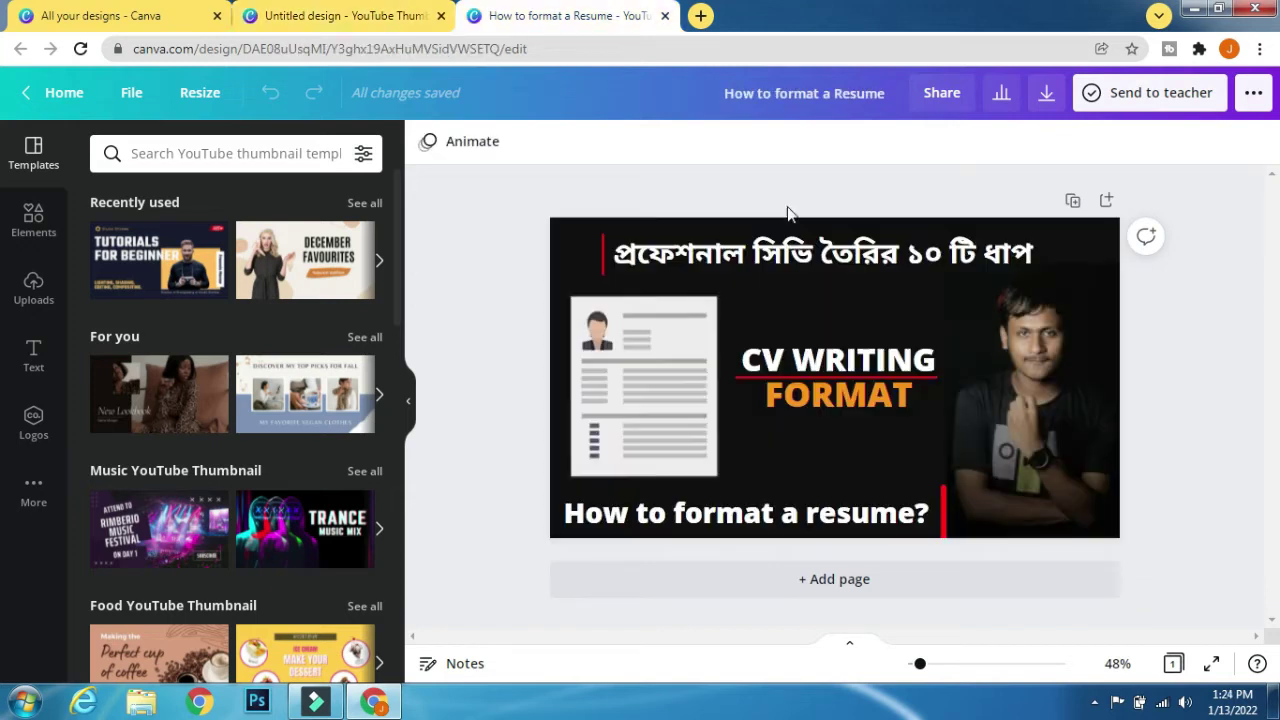
click(355, 18)
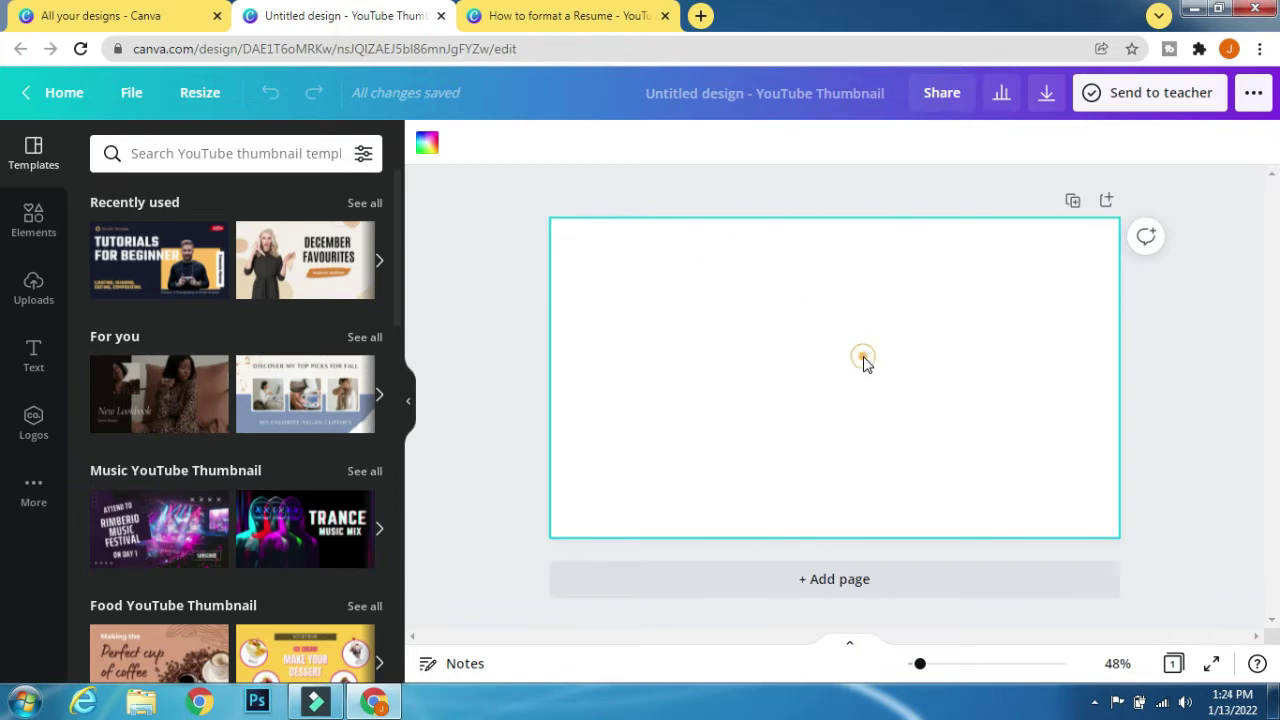
click(430, 148)
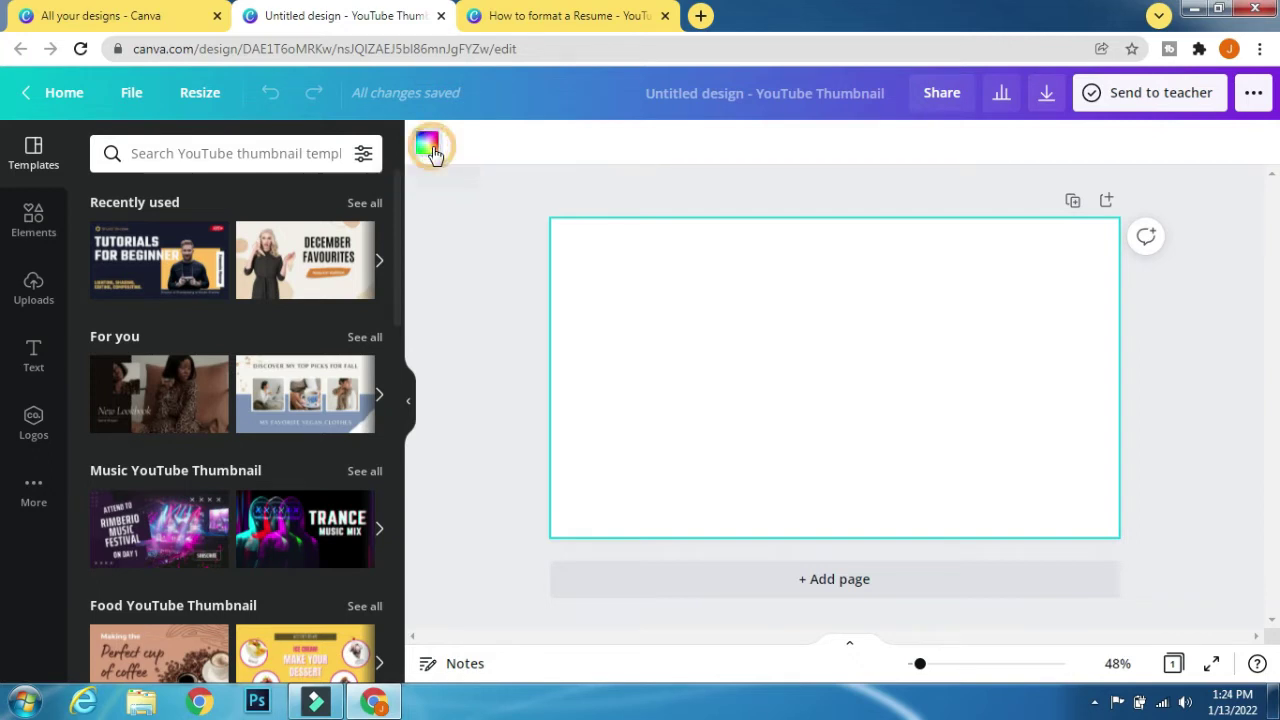
scroll(142, 438, down, 1)
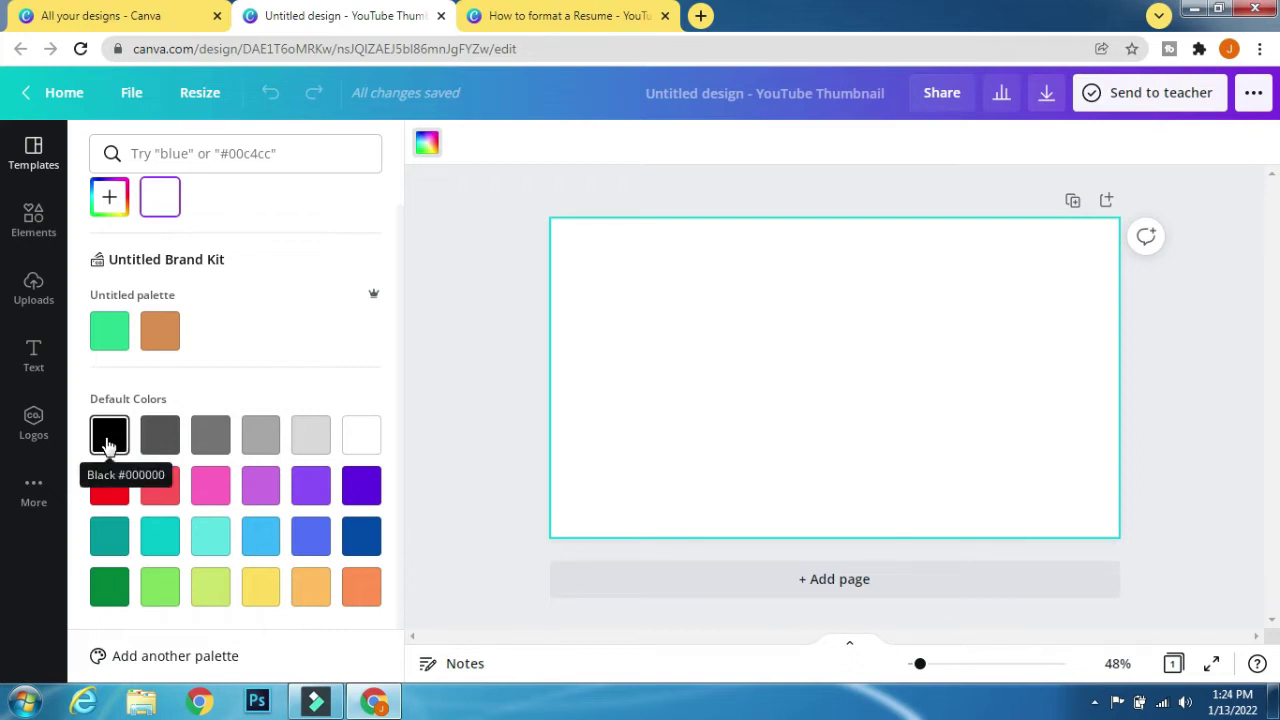
click(107, 437)
click(477, 297)
click(607, 14)
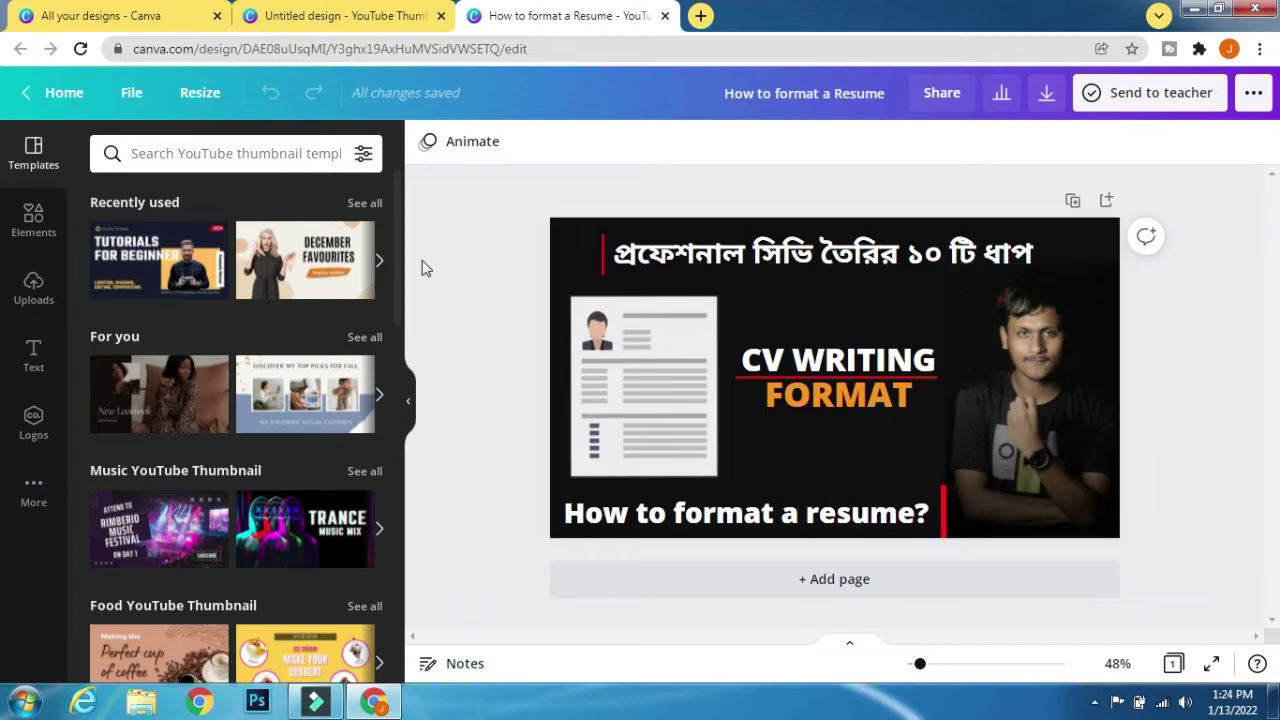
click(340, 15)
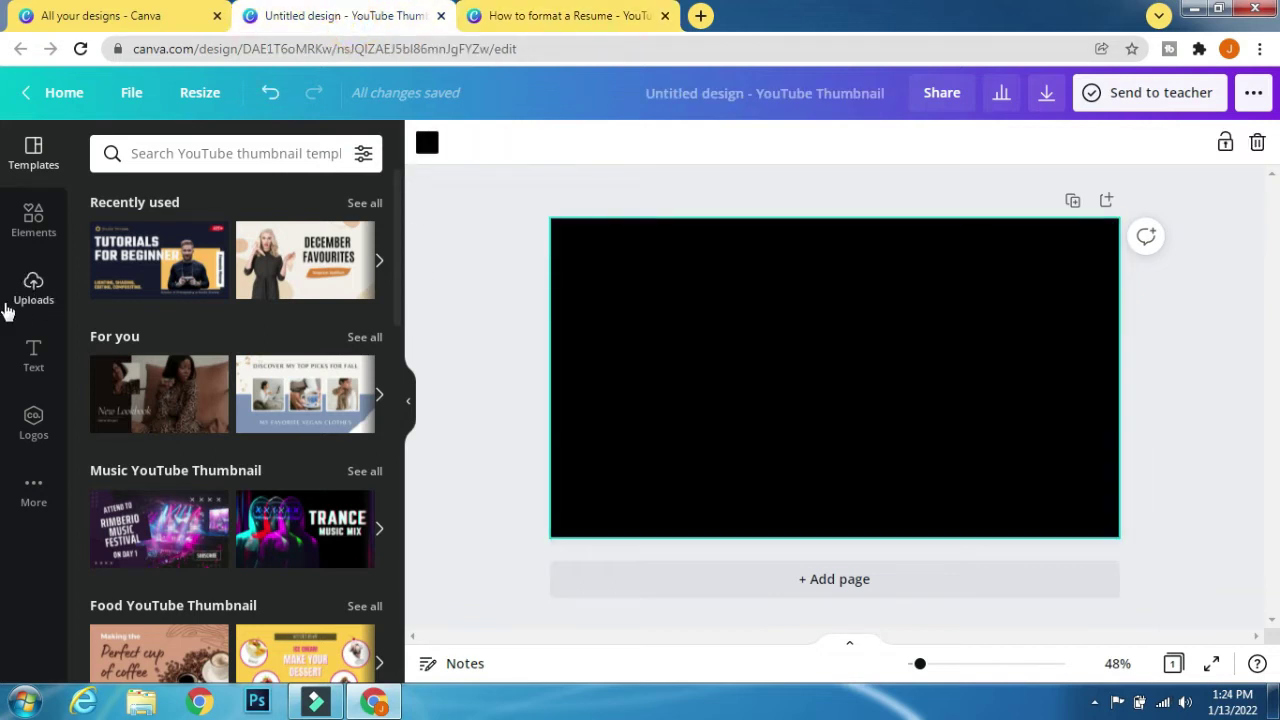
Step: Add the previously uploaded portrait photo from Uploads to the canvas
click(33, 287)
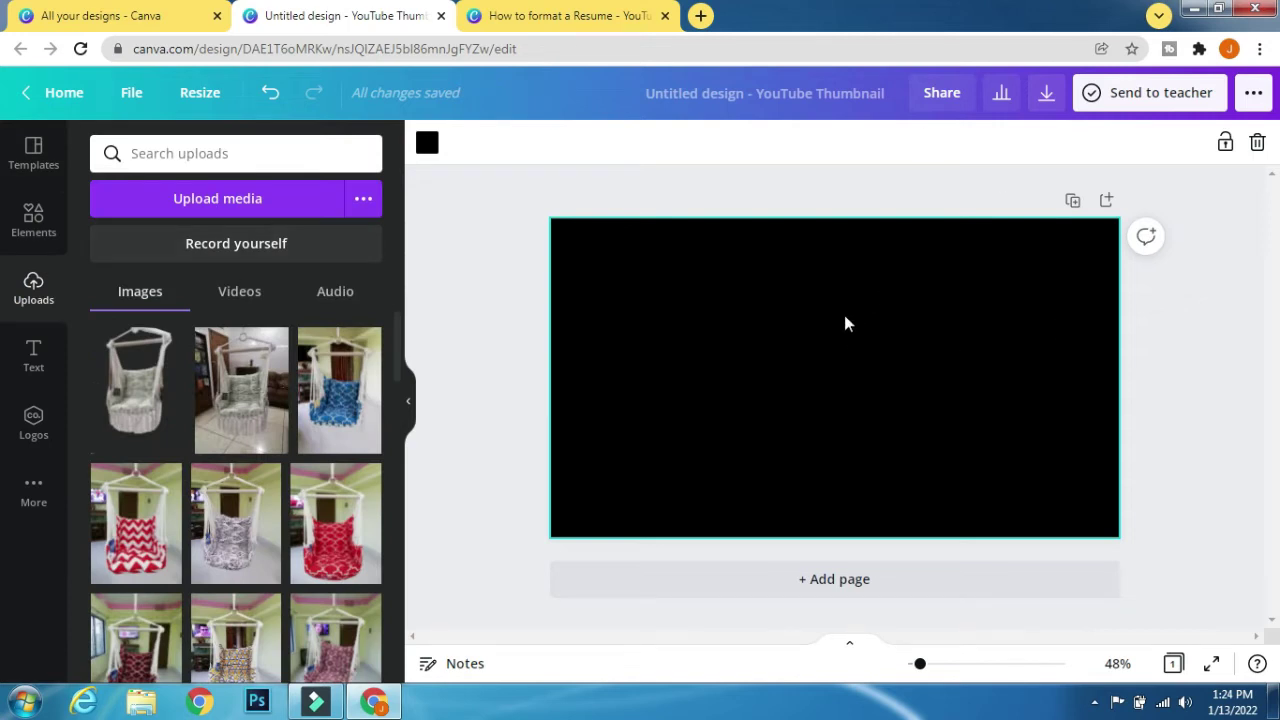
click(250, 199)
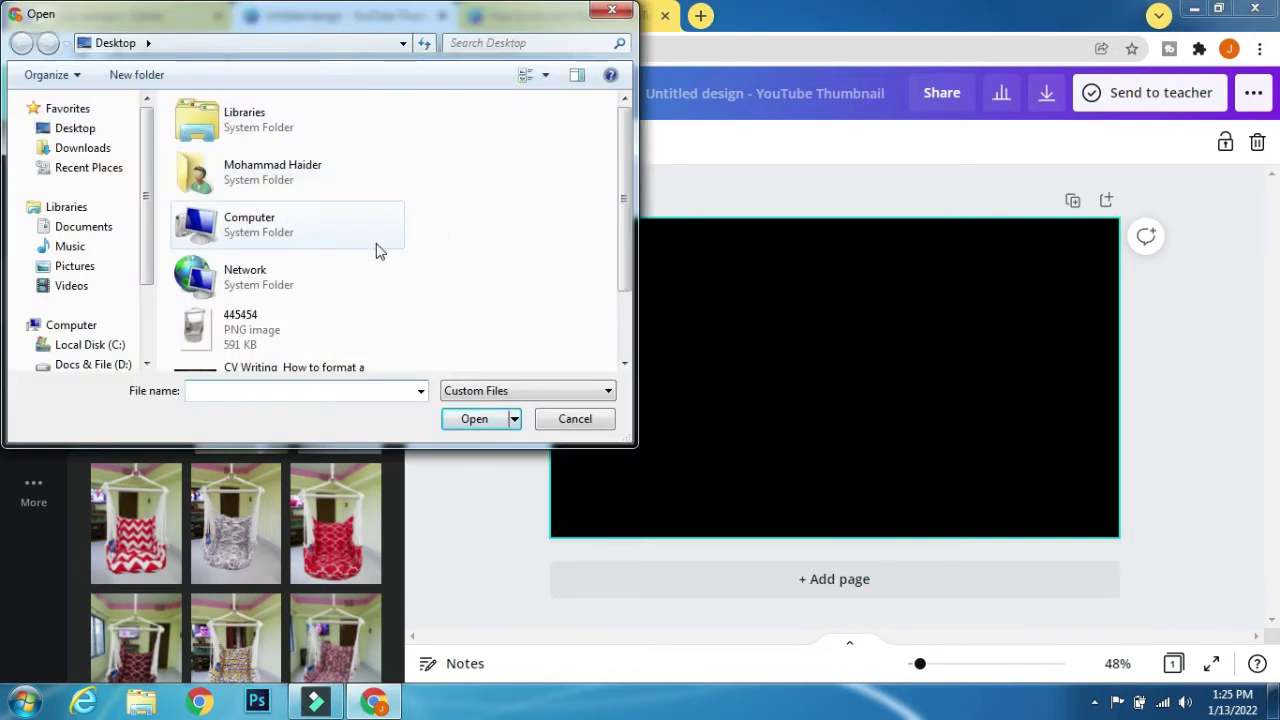
click(594, 422)
scroll(191, 424, down, 5)
scroll(191, 425, down, 5)
scroll(221, 441, down, 3)
scroll(221, 441, down, 2)
scroll(260, 500, down, 3)
scroll(338, 621, down, 3)
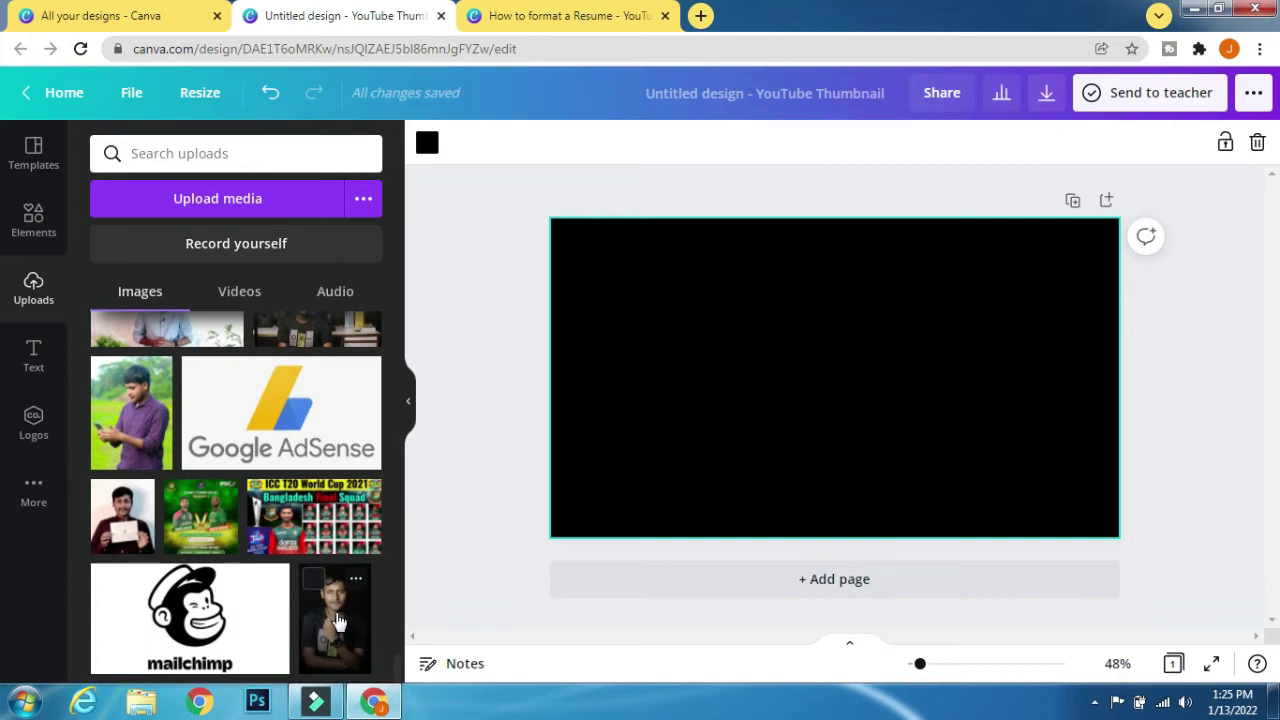
click(340, 622)
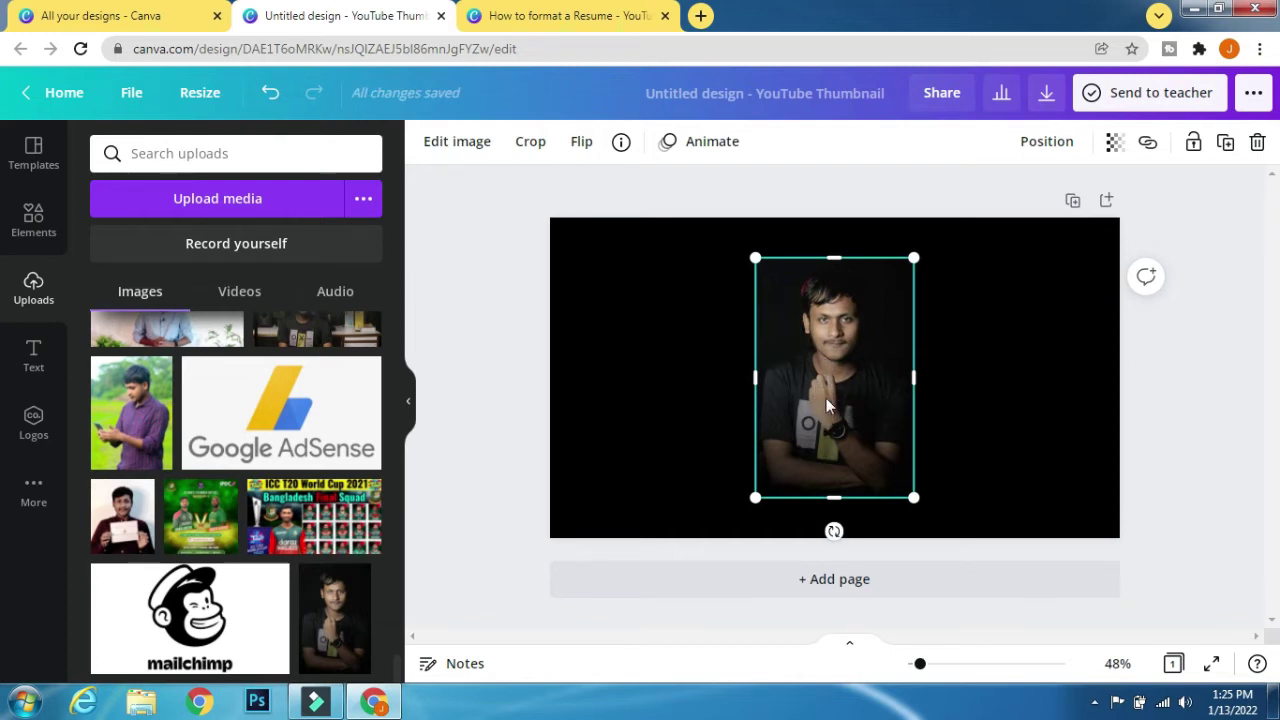
Step: Move the portrait to the right edge and enlarge it to the canvas's full height
drag(826, 399, 1003, 398)
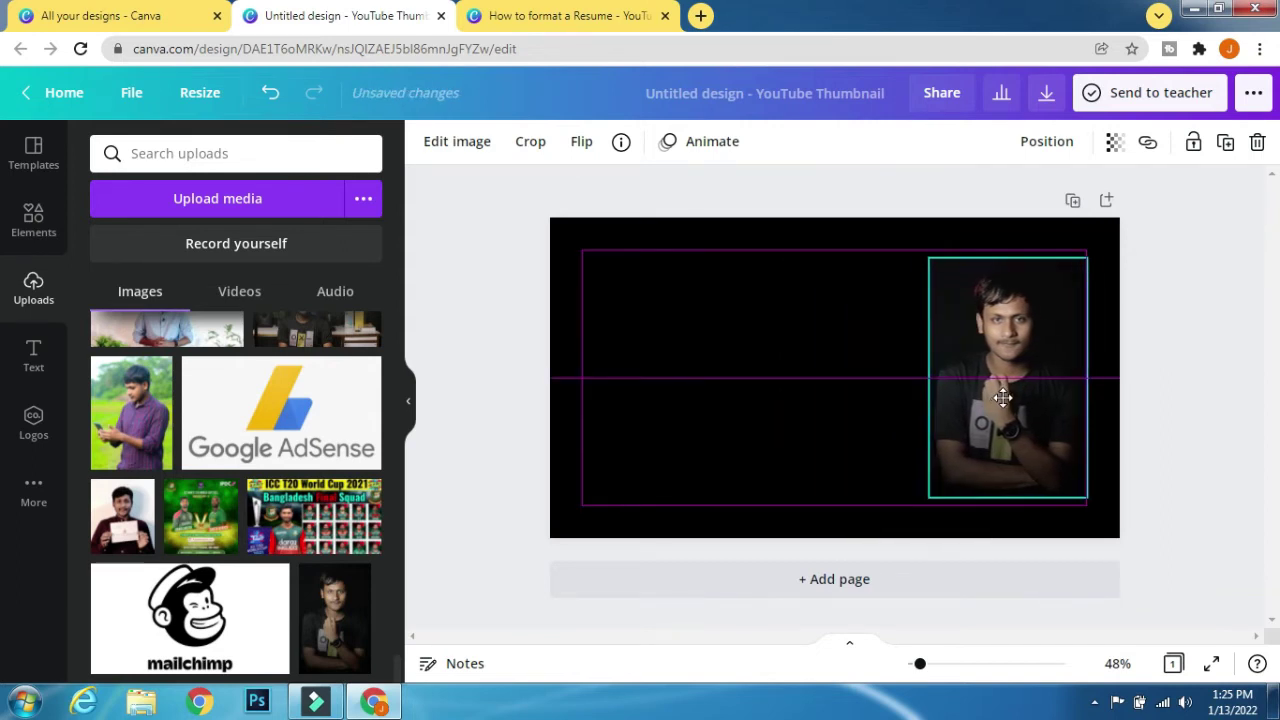
drag(1003, 398, 1019, 398)
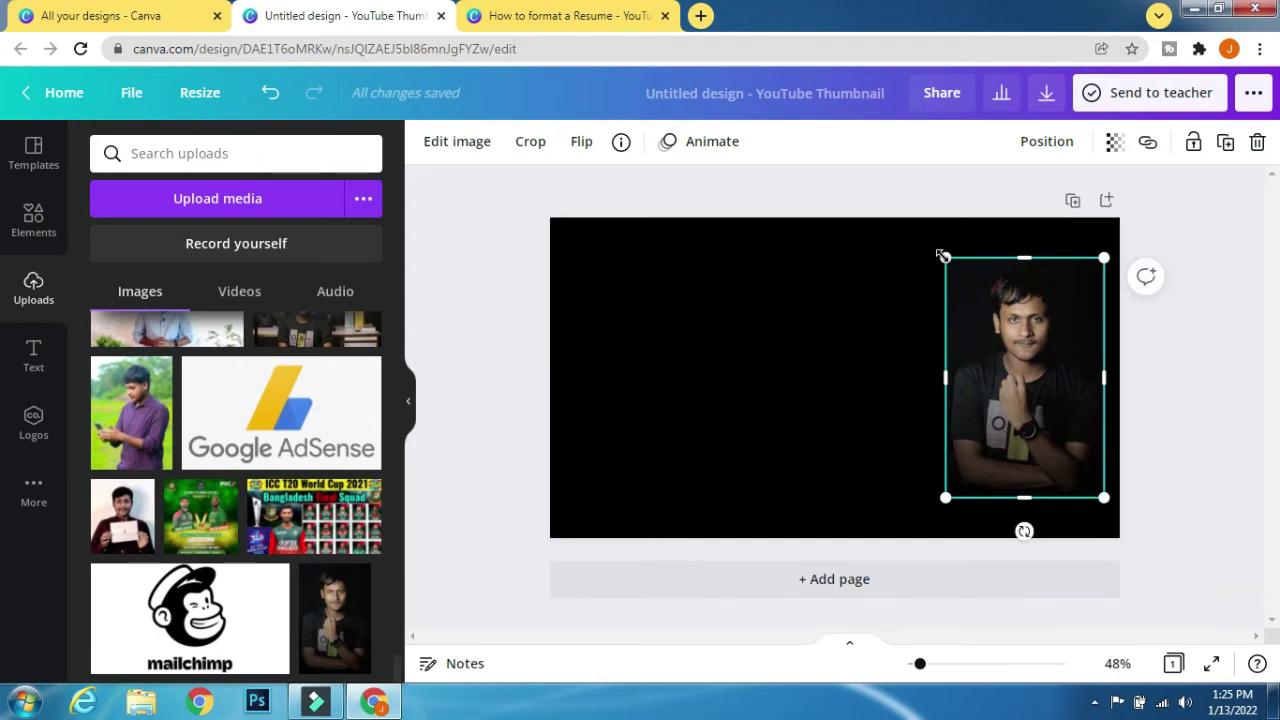
drag(943, 256, 918, 222)
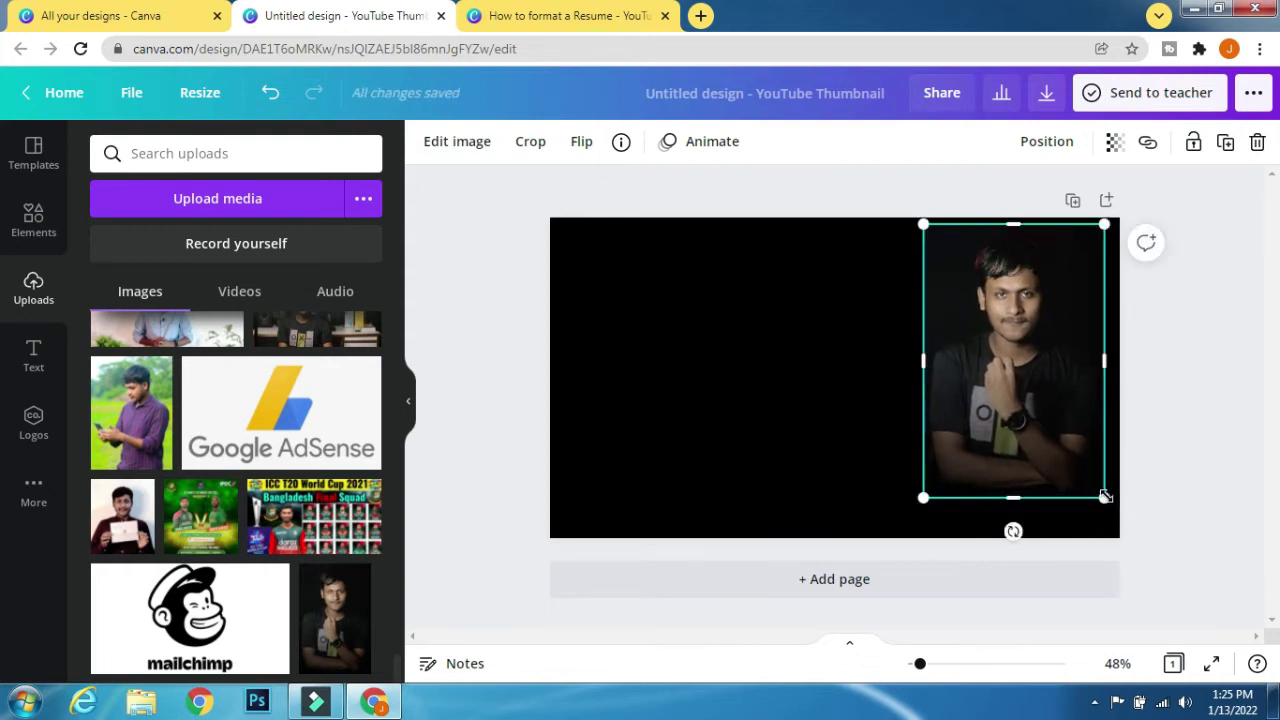
drag(1104, 498, 1122, 541)
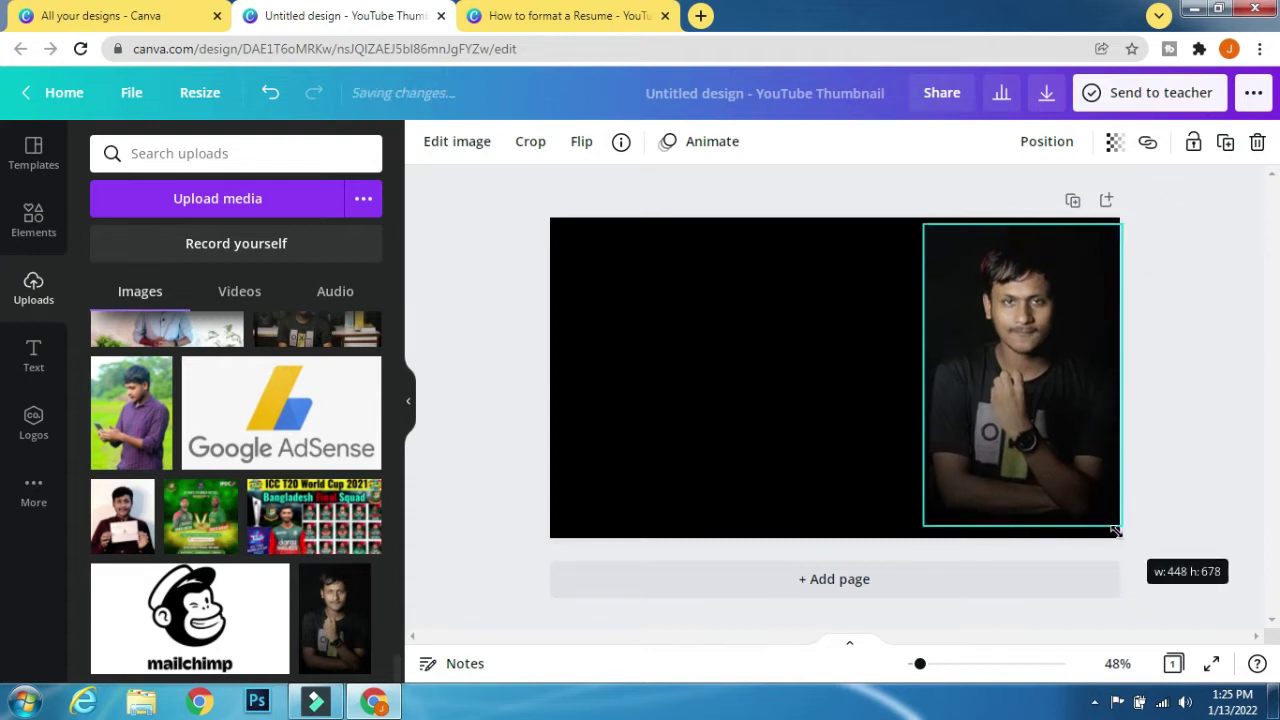
click(797, 392)
click(708, 318)
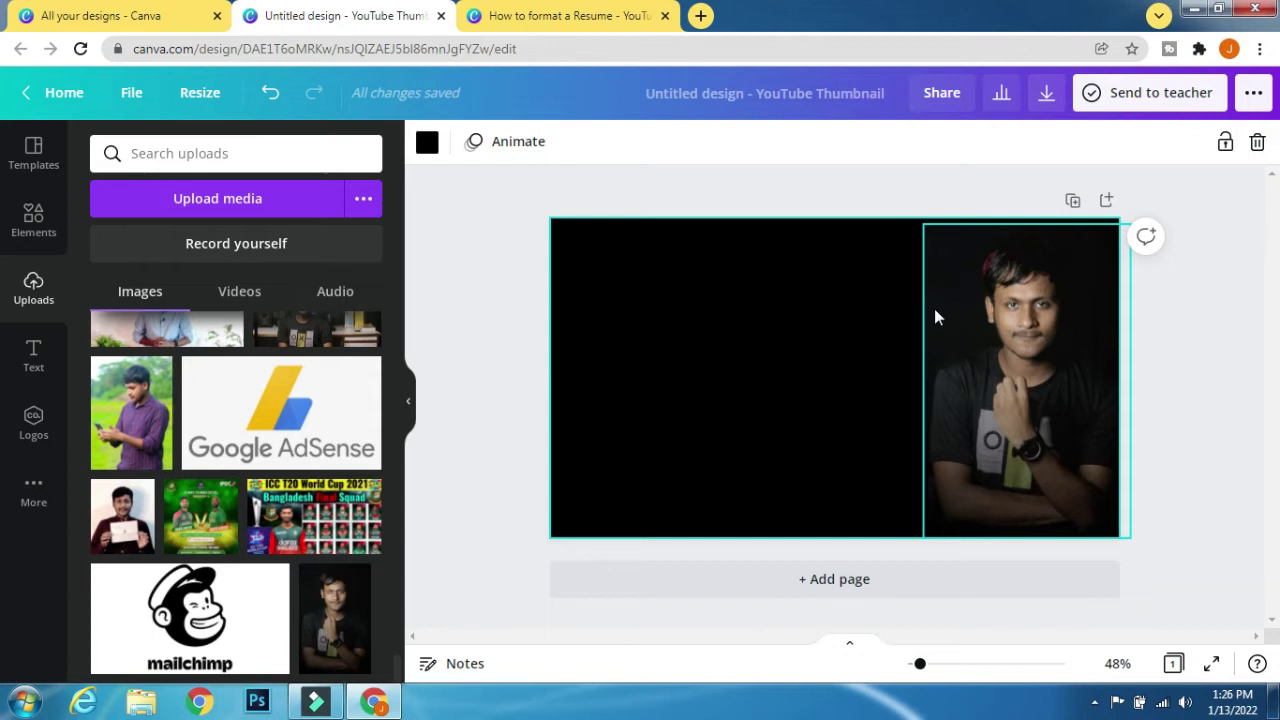
Step: Tint the background with the portrait photo's near-black colour
click(695, 316)
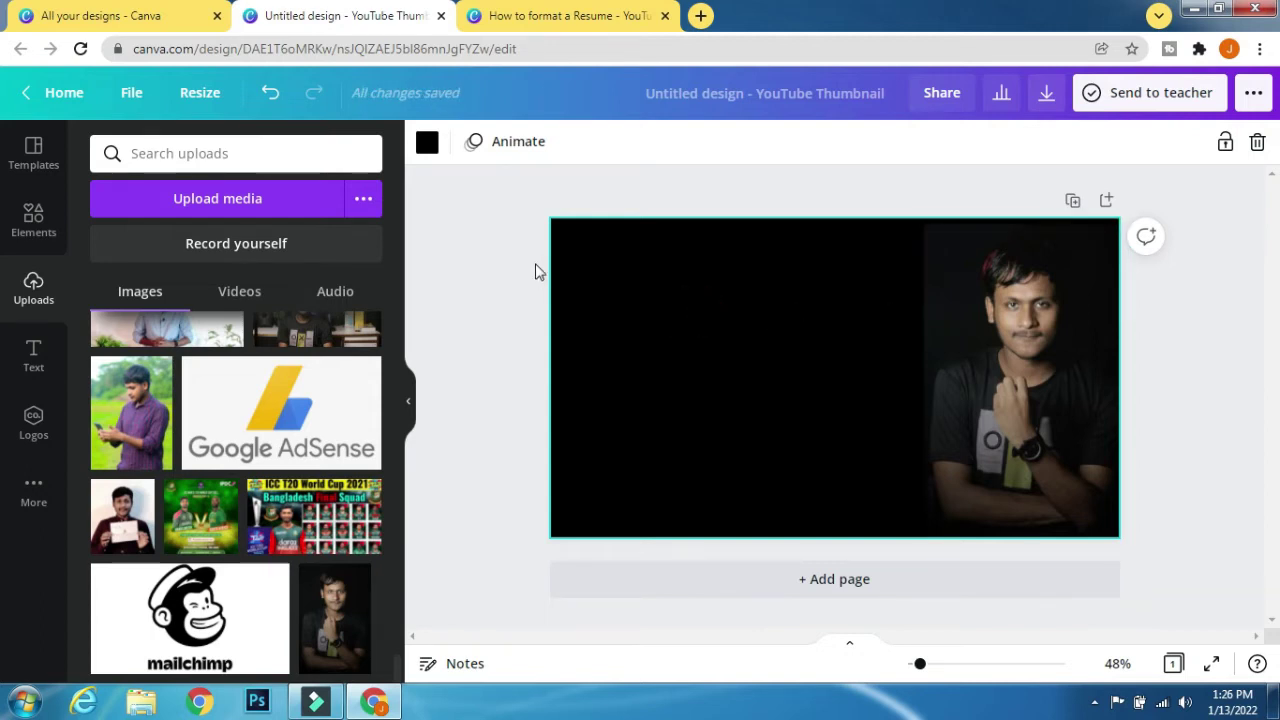
click(429, 146)
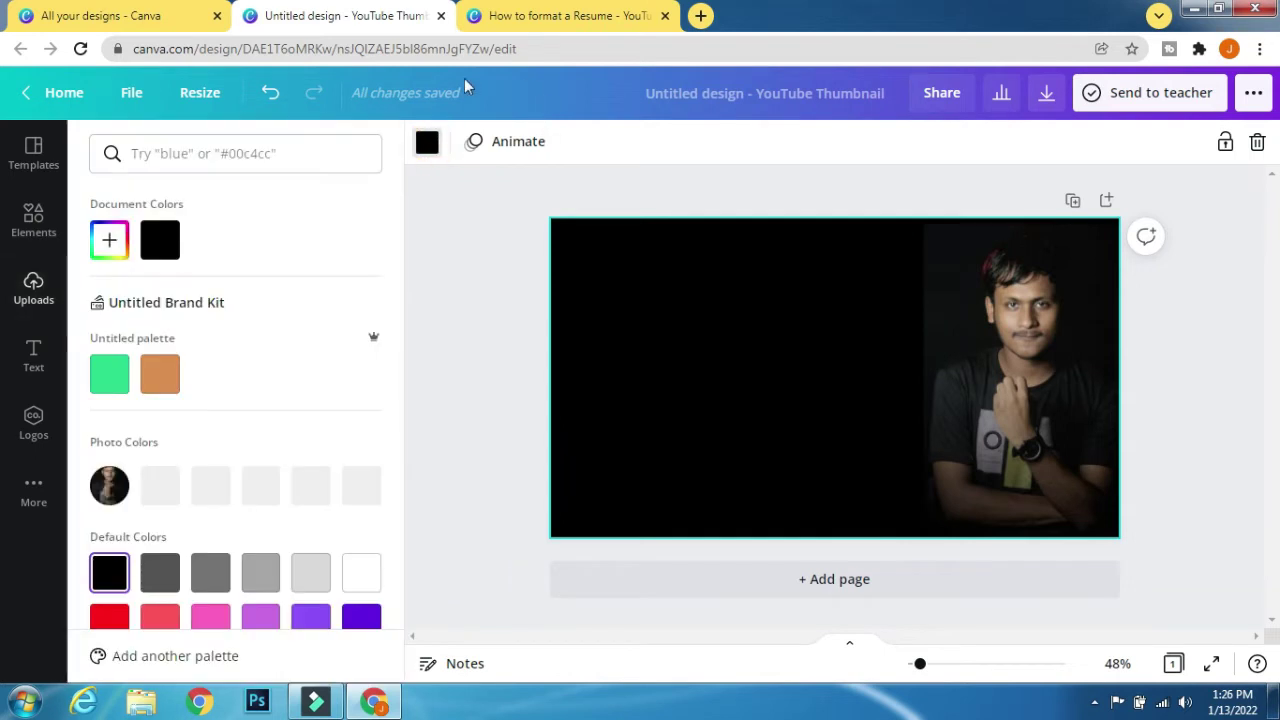
scroll(97, 415, down, 1)
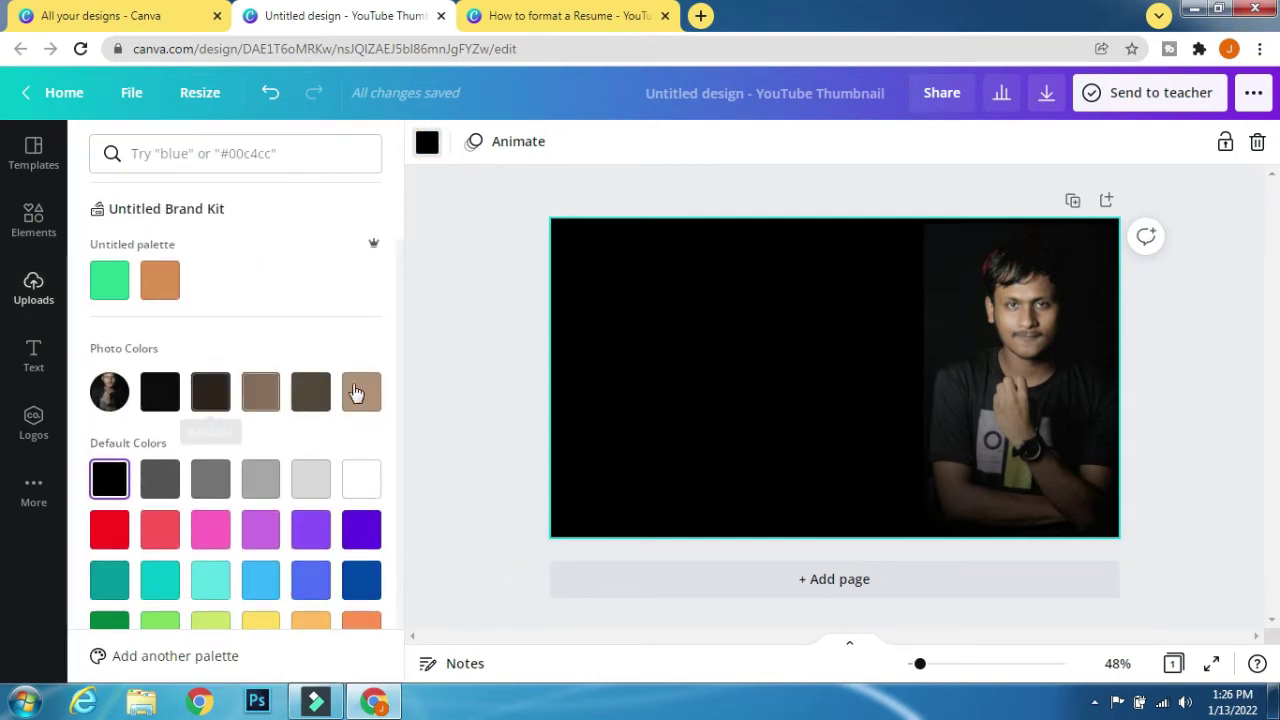
click(165, 398)
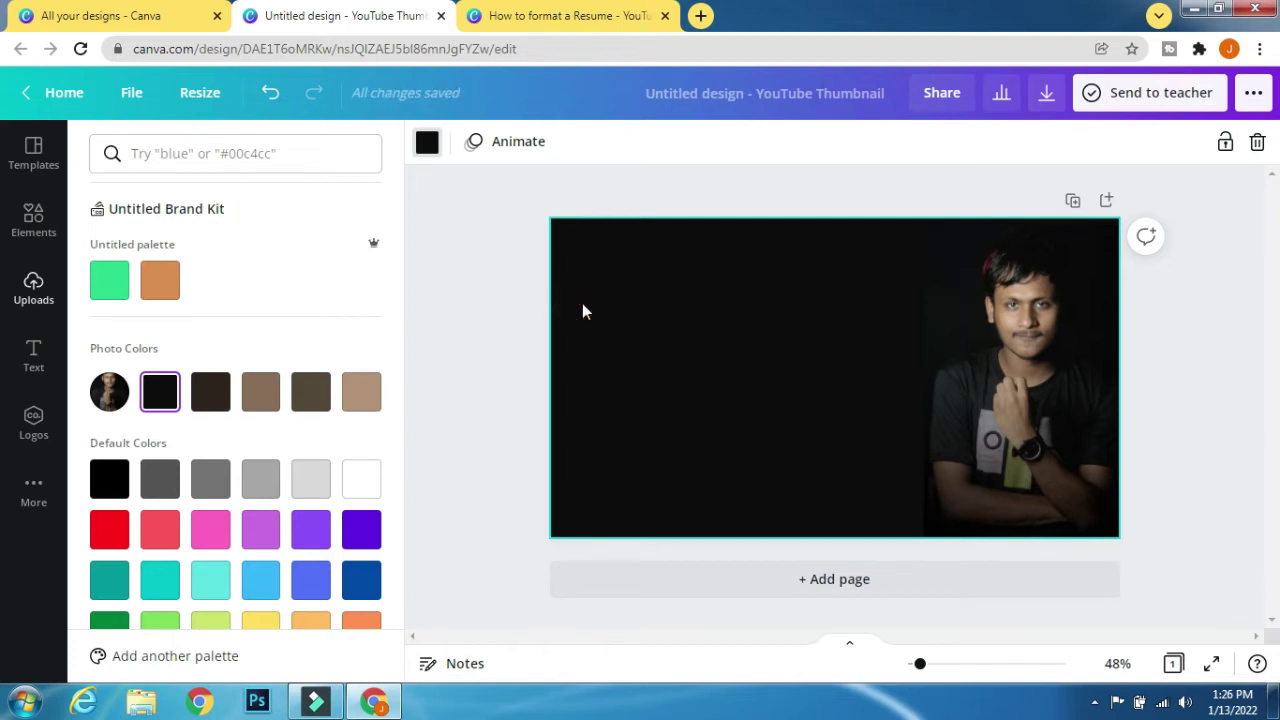
click(428, 145)
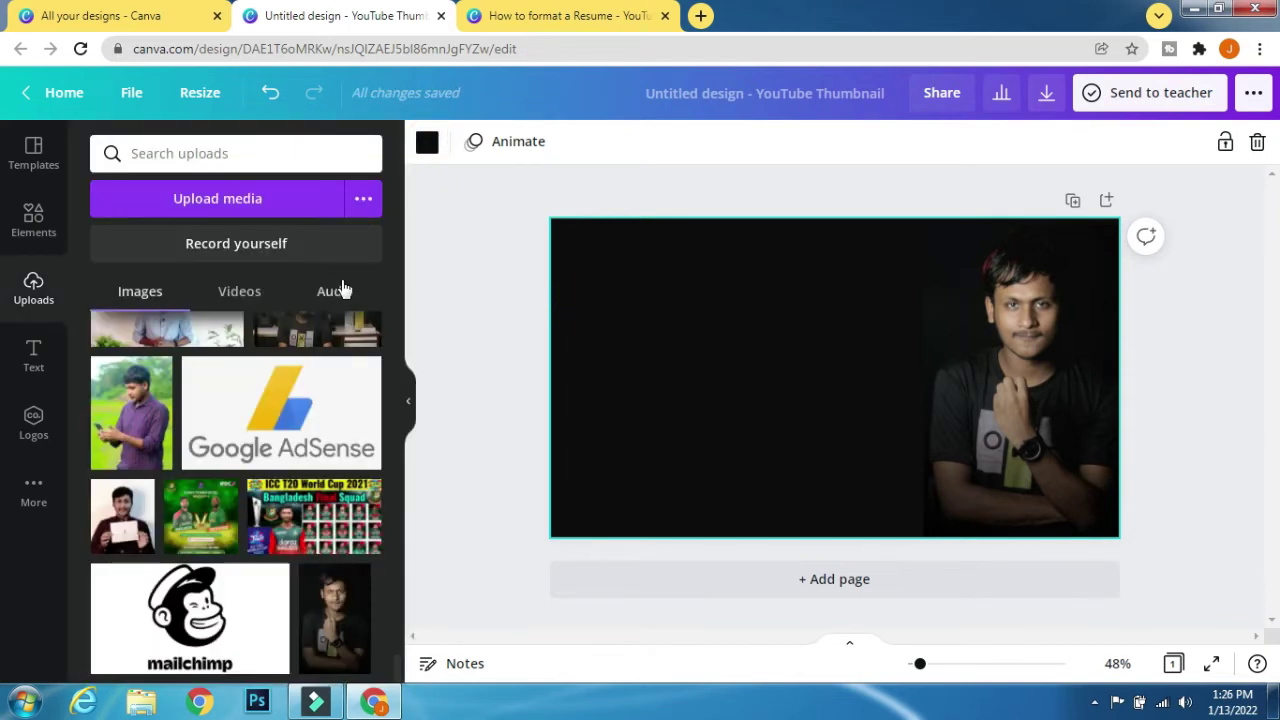
Step: Fine-tune the background to #100F0F in the custom colour picker, then view the Resume reference
click(428, 145)
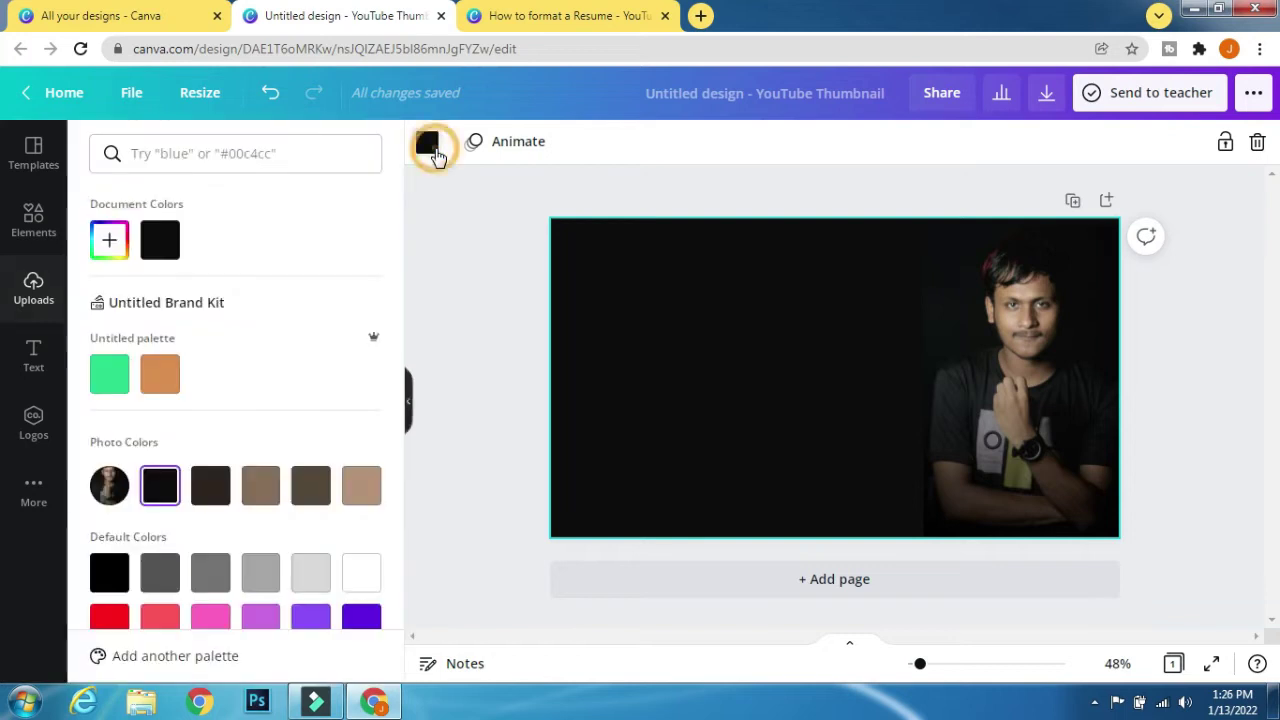
click(104, 245)
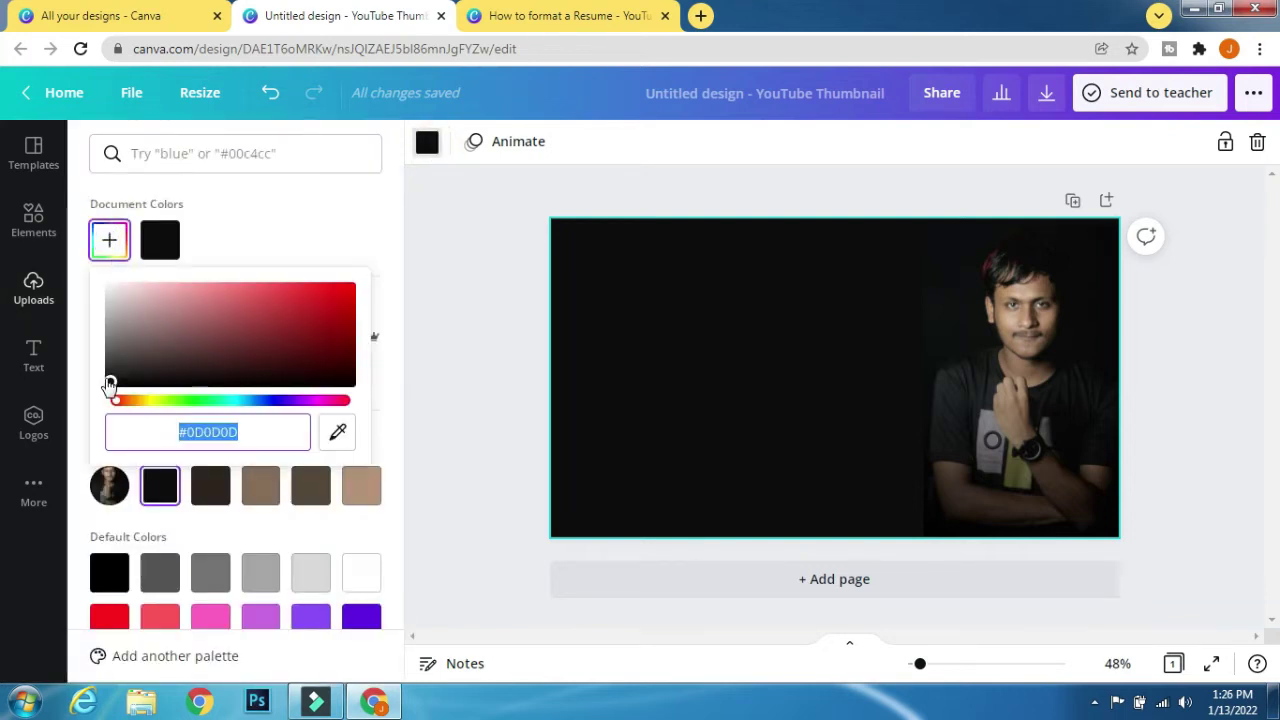
drag(110, 384, 127, 380)
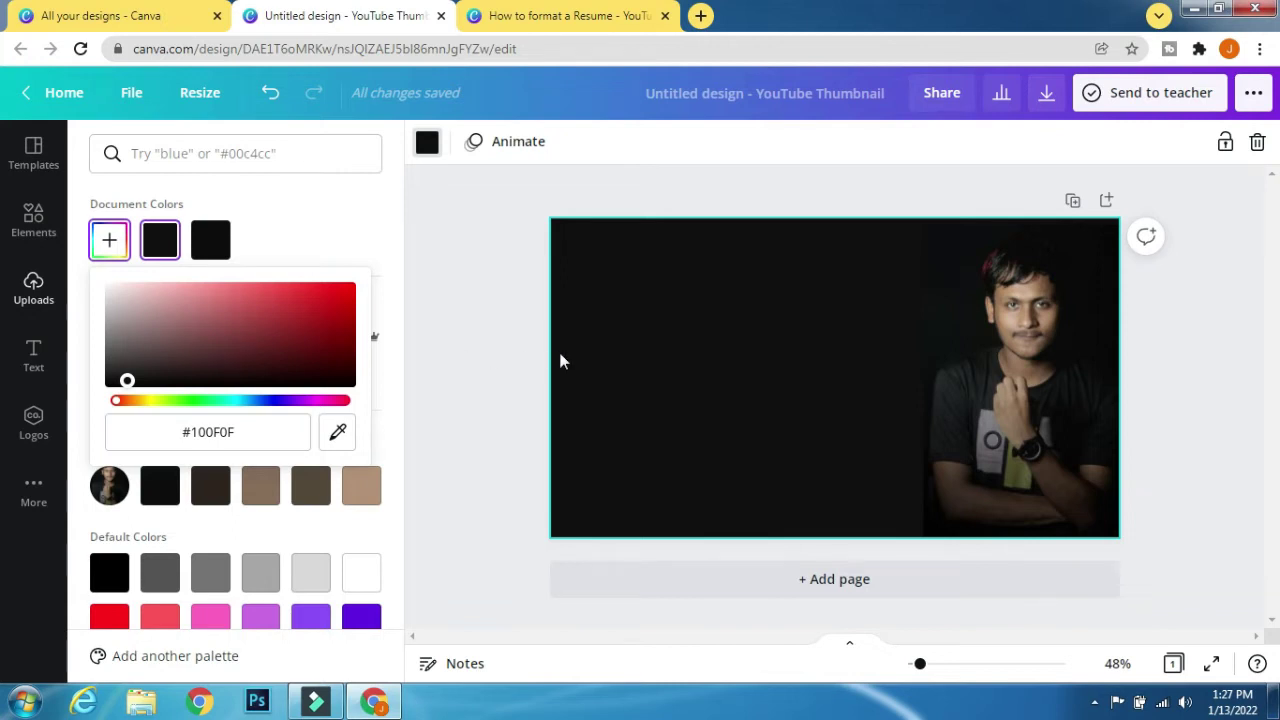
click(697, 370)
click(785, 338)
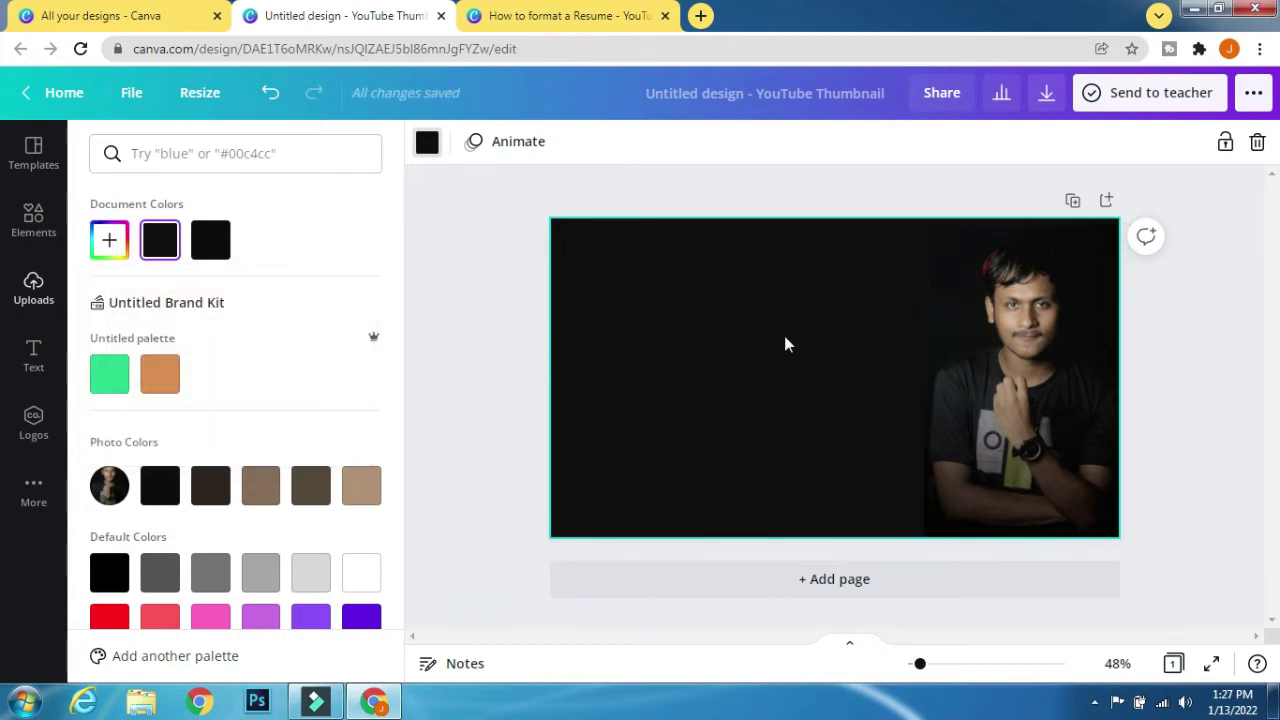
click(779, 312)
click(570, 12)
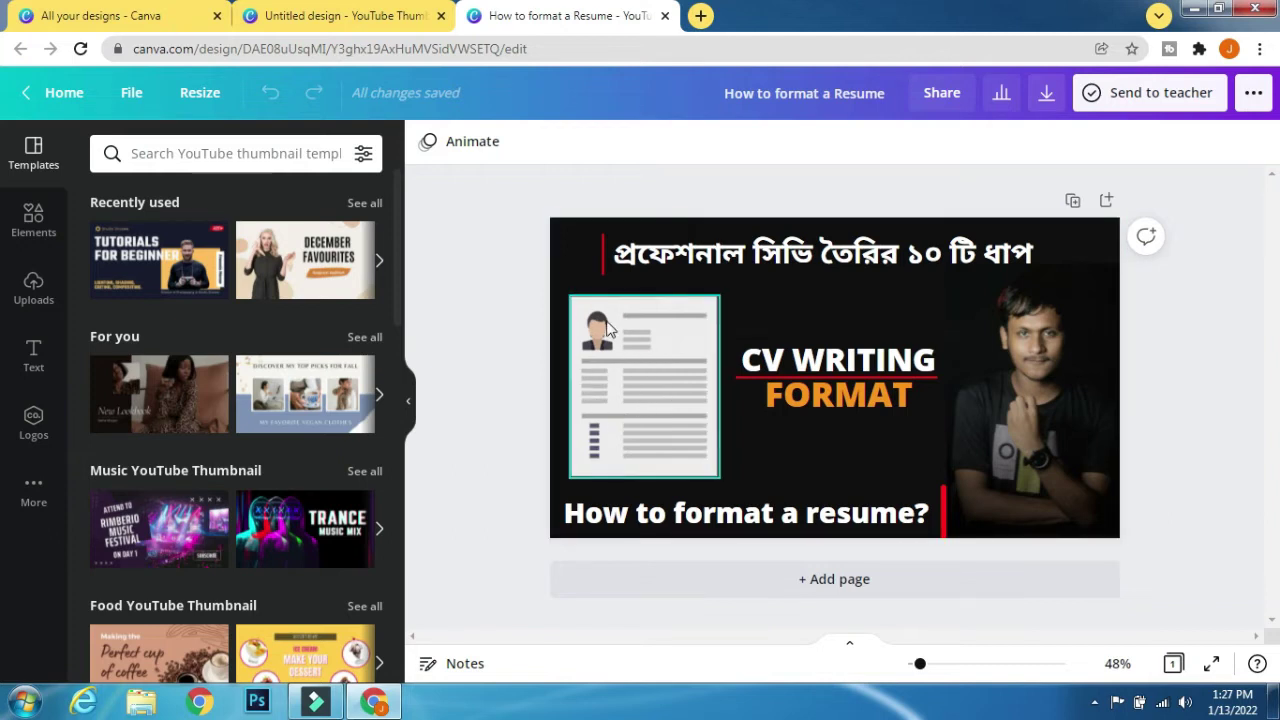
Step: Search the Elements library for 'resume' graphics
click(320, 12)
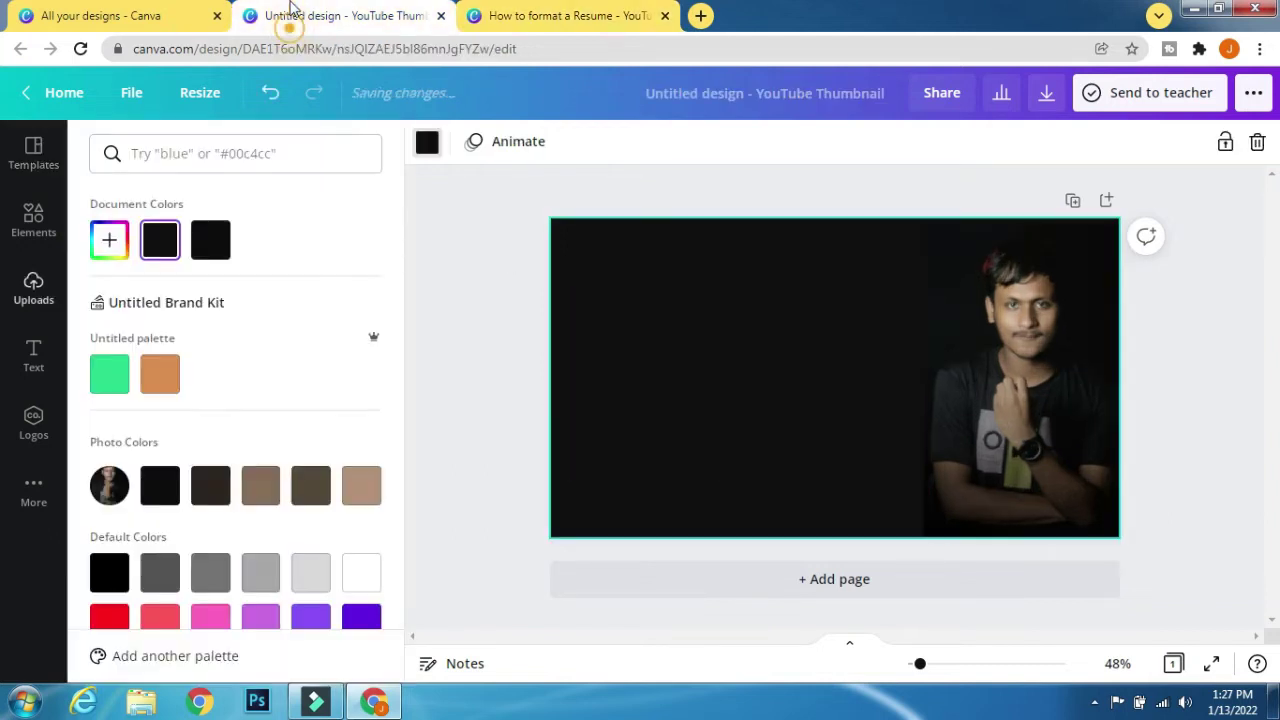
click(48, 214)
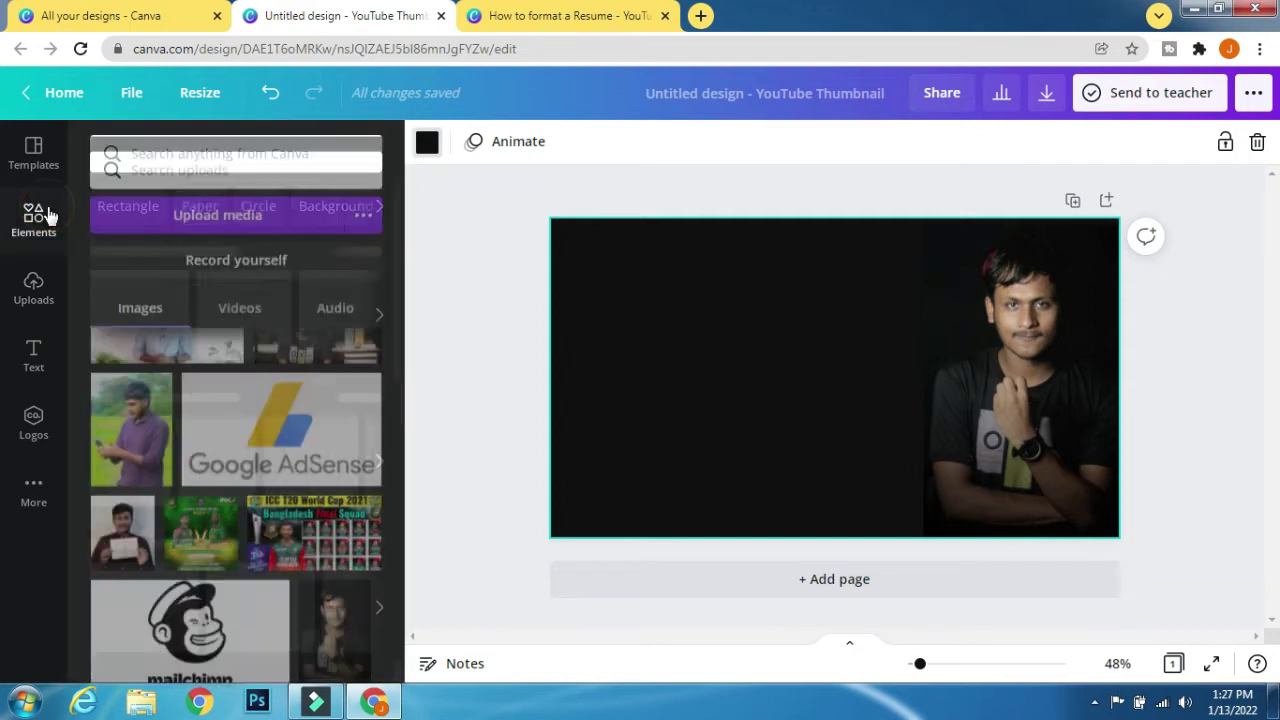
click(209, 157)
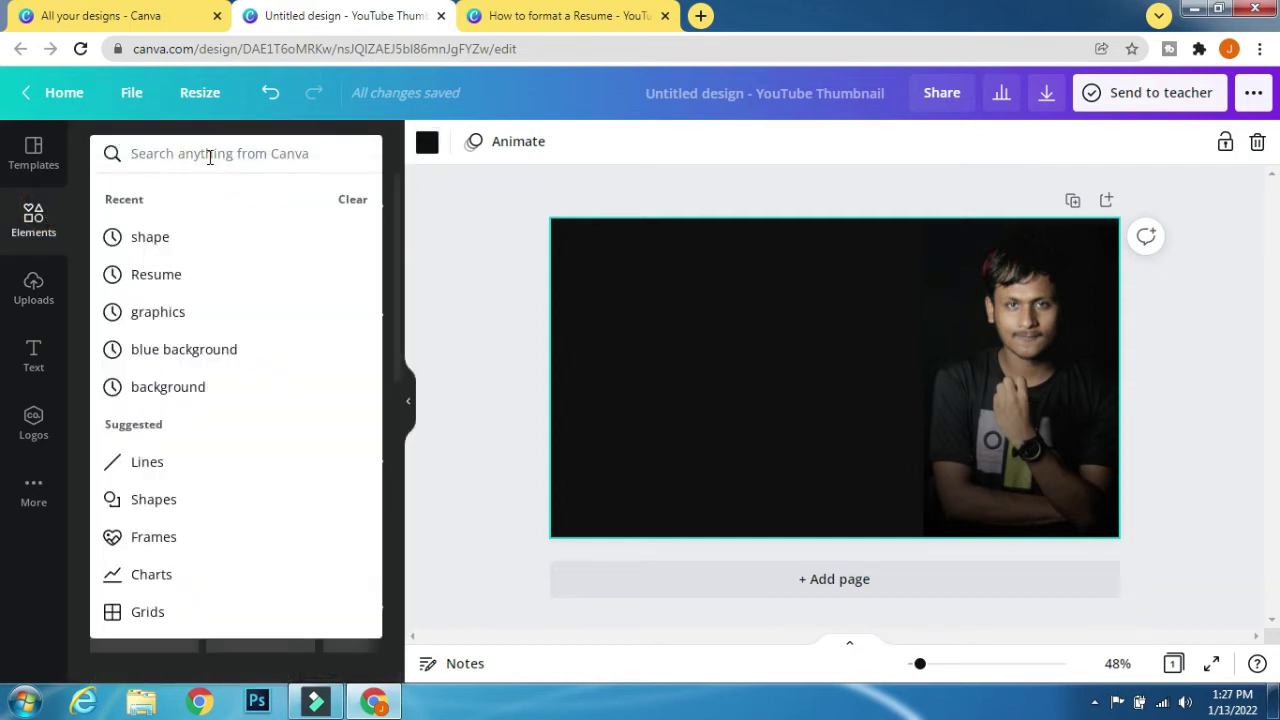
text(resu)
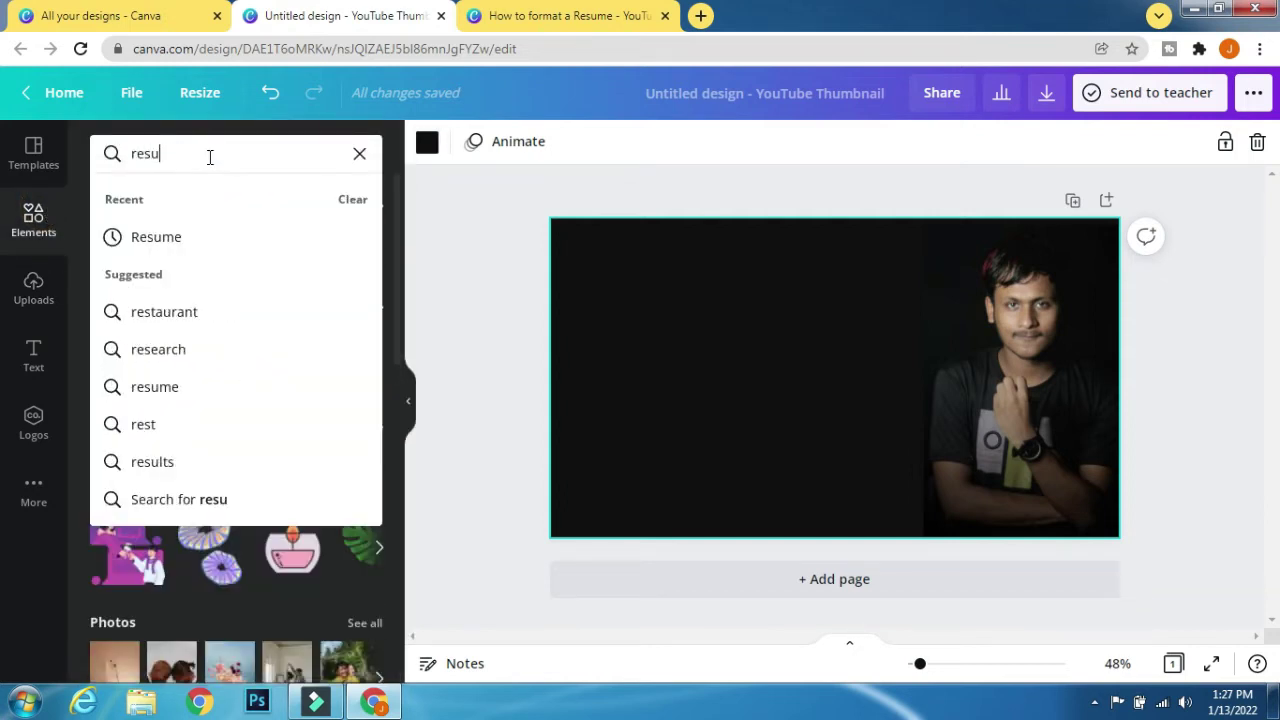
text(me)
key(Return)
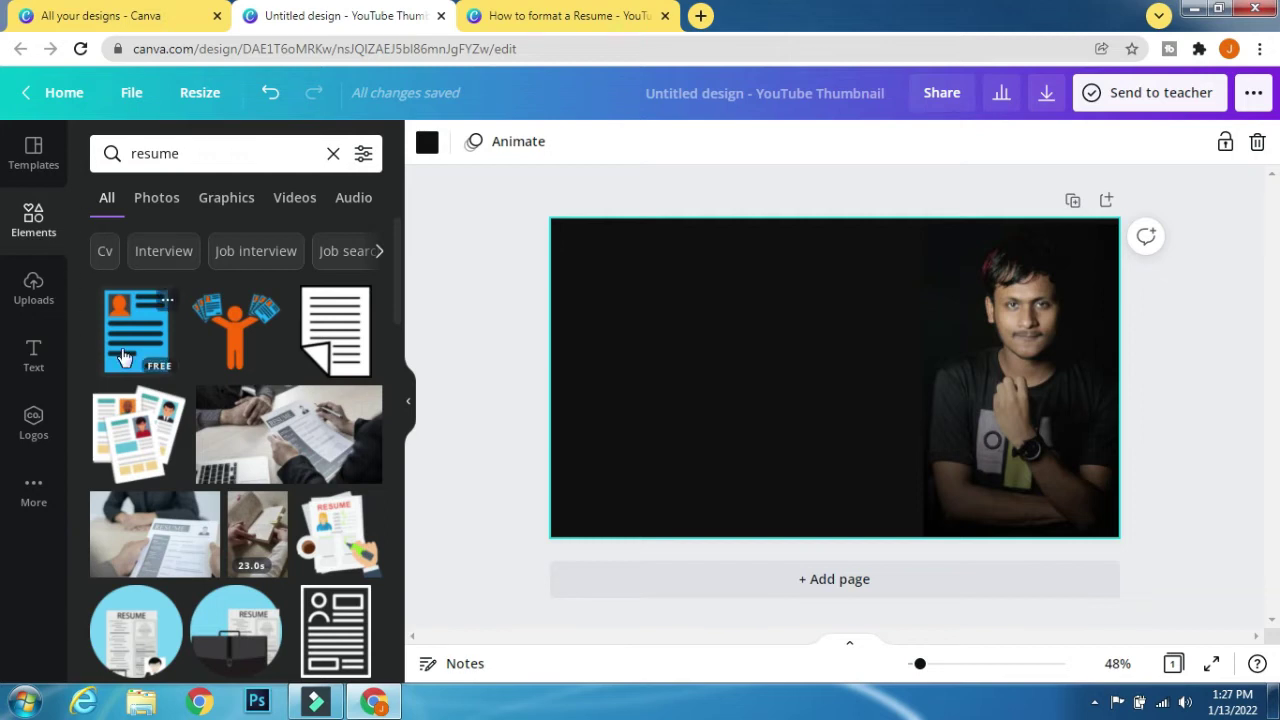
scroll(328, 420, down, 1)
scroll(325, 427, down, 2)
scroll(260, 412, down, 1)
scroll(260, 412, down, 2)
scroll(260, 412, down, 2)
scroll(260, 412, up, 1)
scroll(263, 408, down, 2)
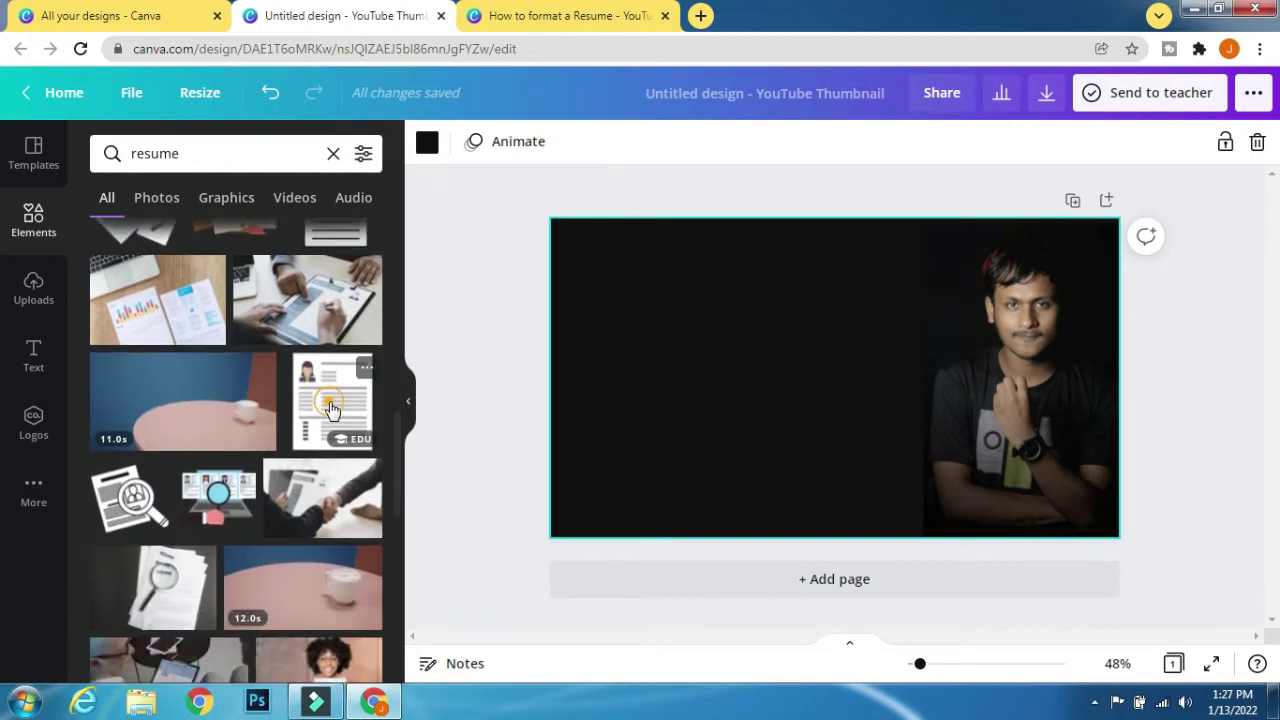
Step: Add a resume illustration, deleting the accidental duplicate
click(331, 408)
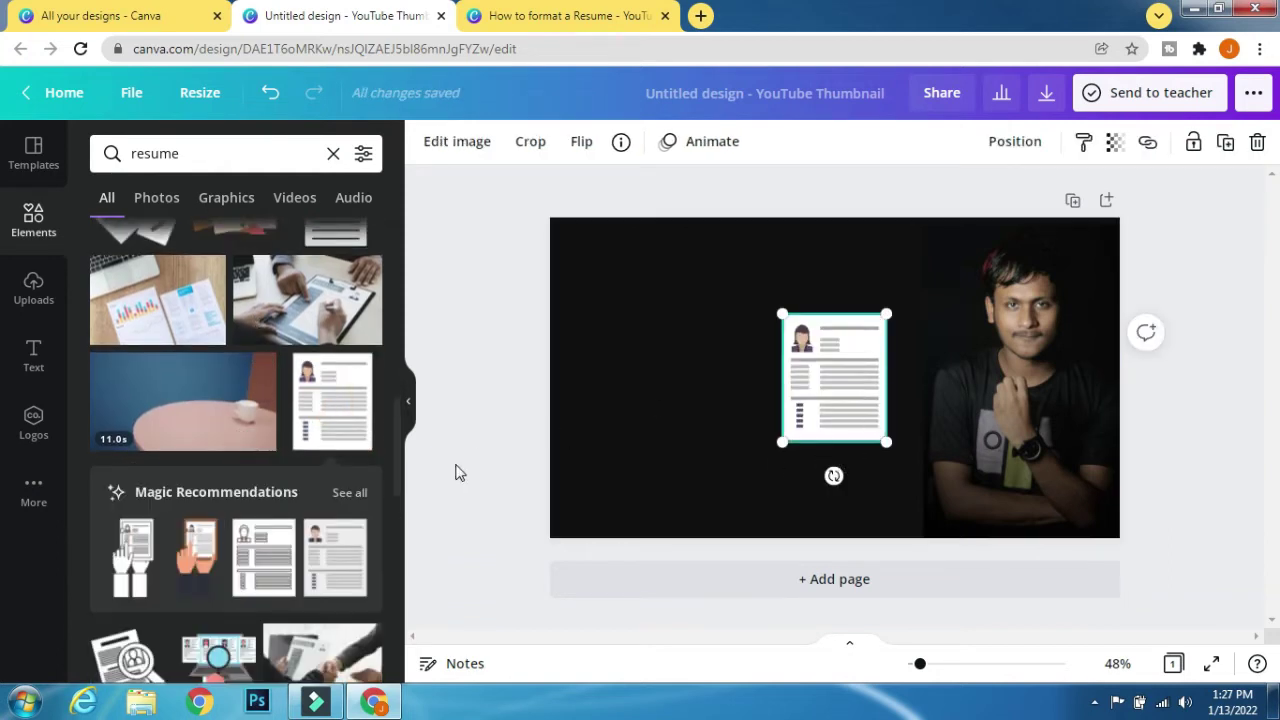
scroll(362, 530, down, 2)
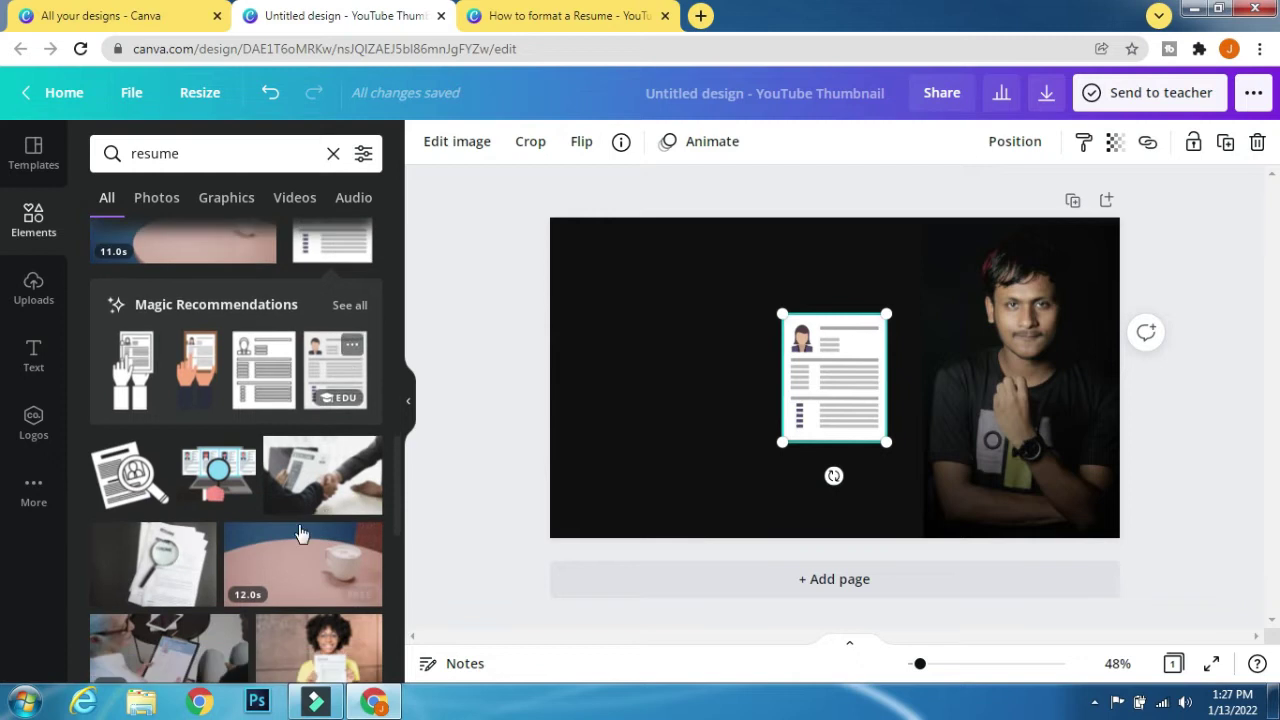
click(315, 373)
drag(789, 380, 666, 377)
click(855, 373)
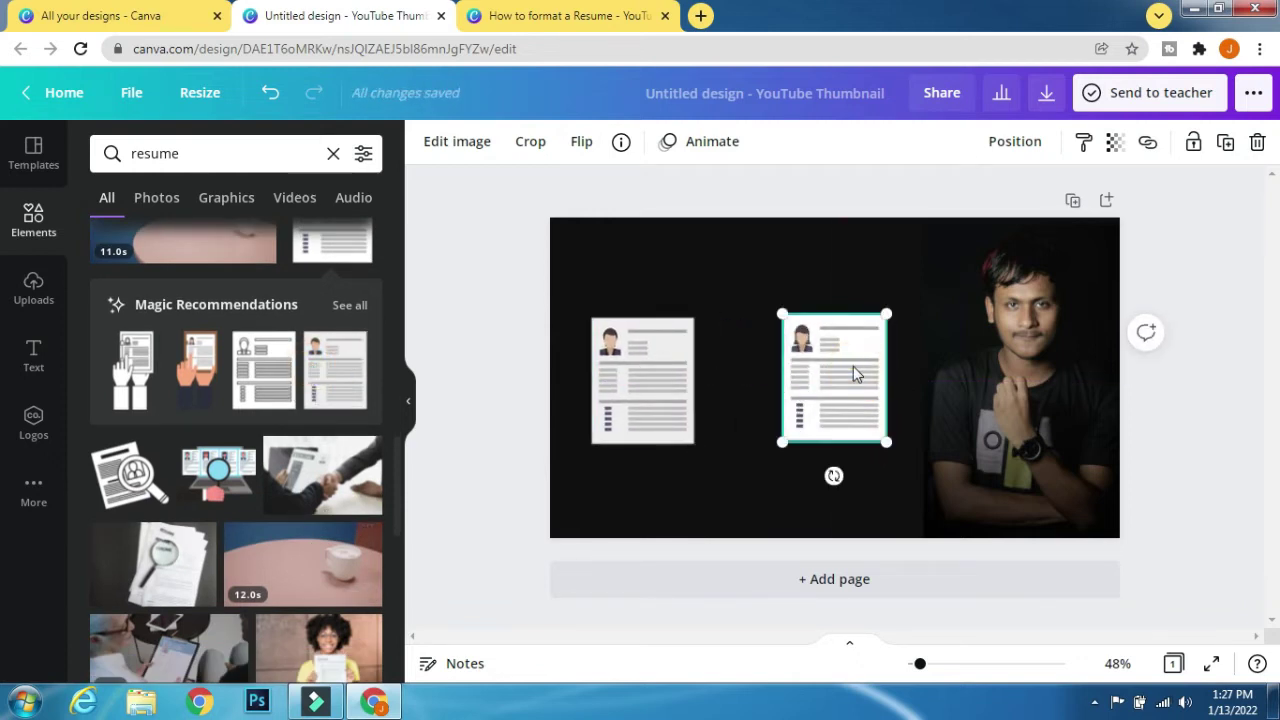
key(Delete)
Step: Enlarge the resume illustration and position it on the thumbnail's left side
click(643, 406)
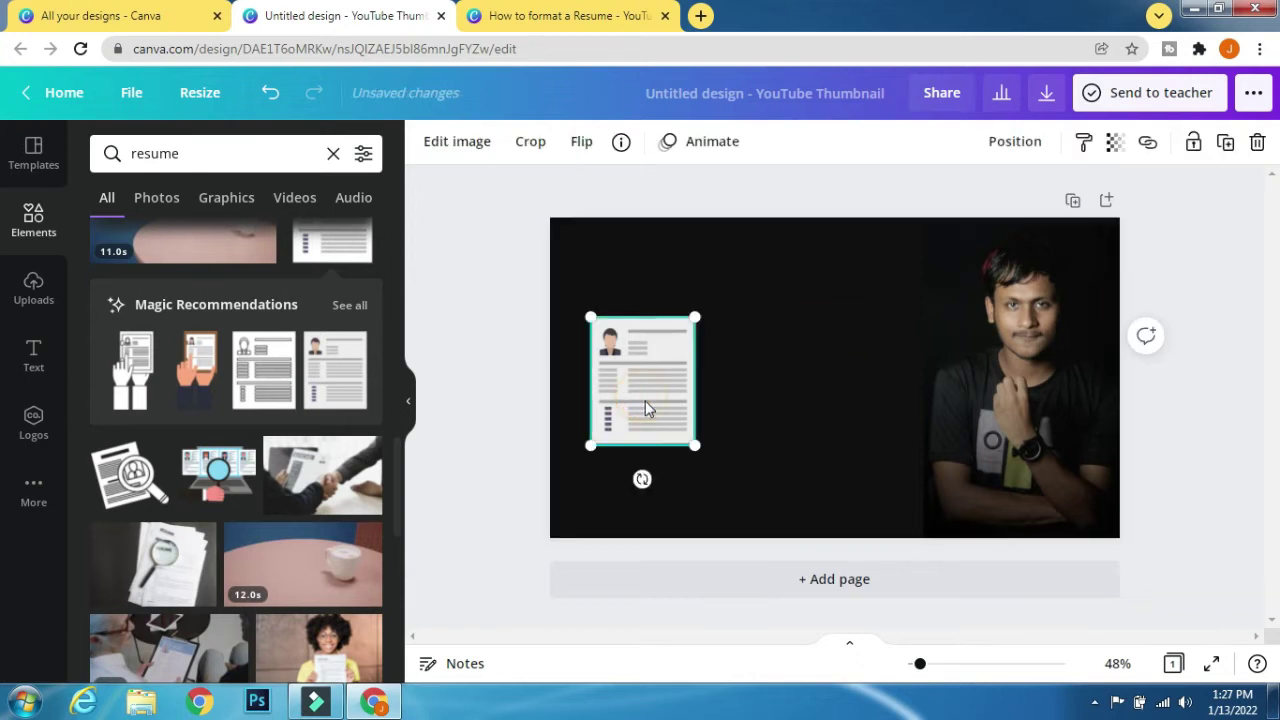
drag(694, 444, 743, 491)
drag(677, 451, 671, 420)
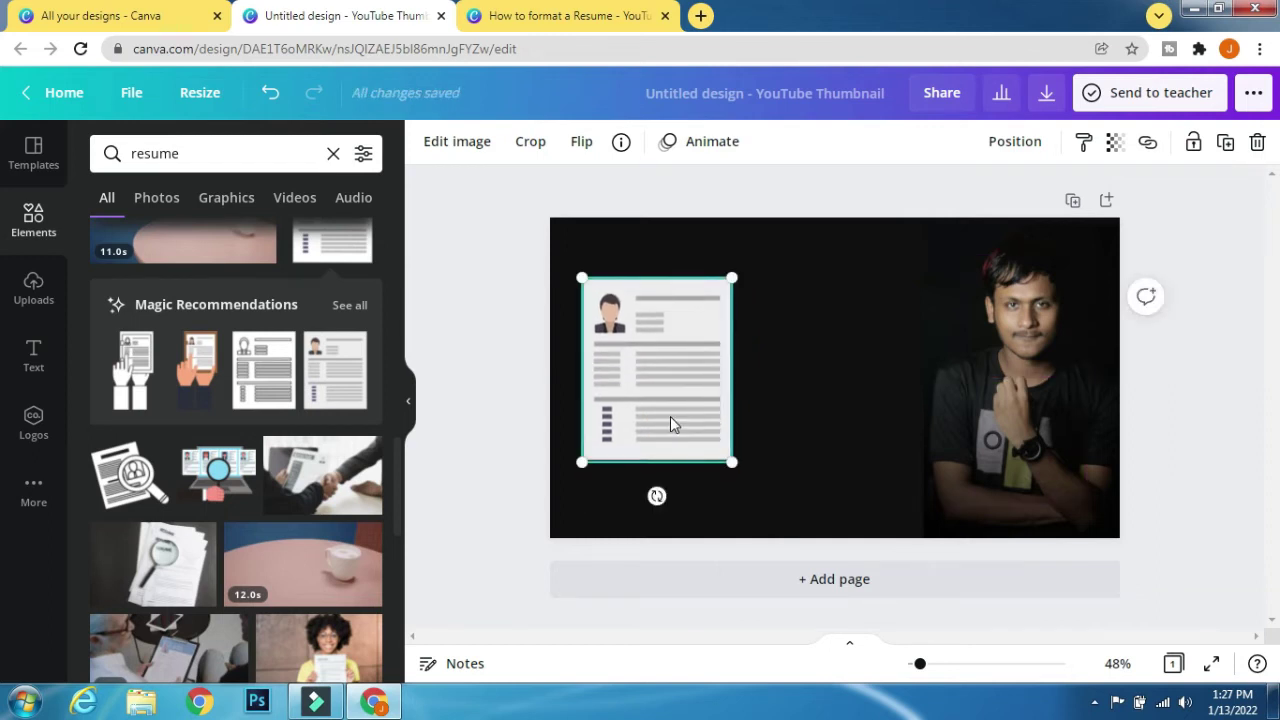
mouse_move(731, 465)
mouse_down()
mouse_move(737, 490)
mouse_move(731, 466)
mouse_up()
drag(669, 383, 668, 386)
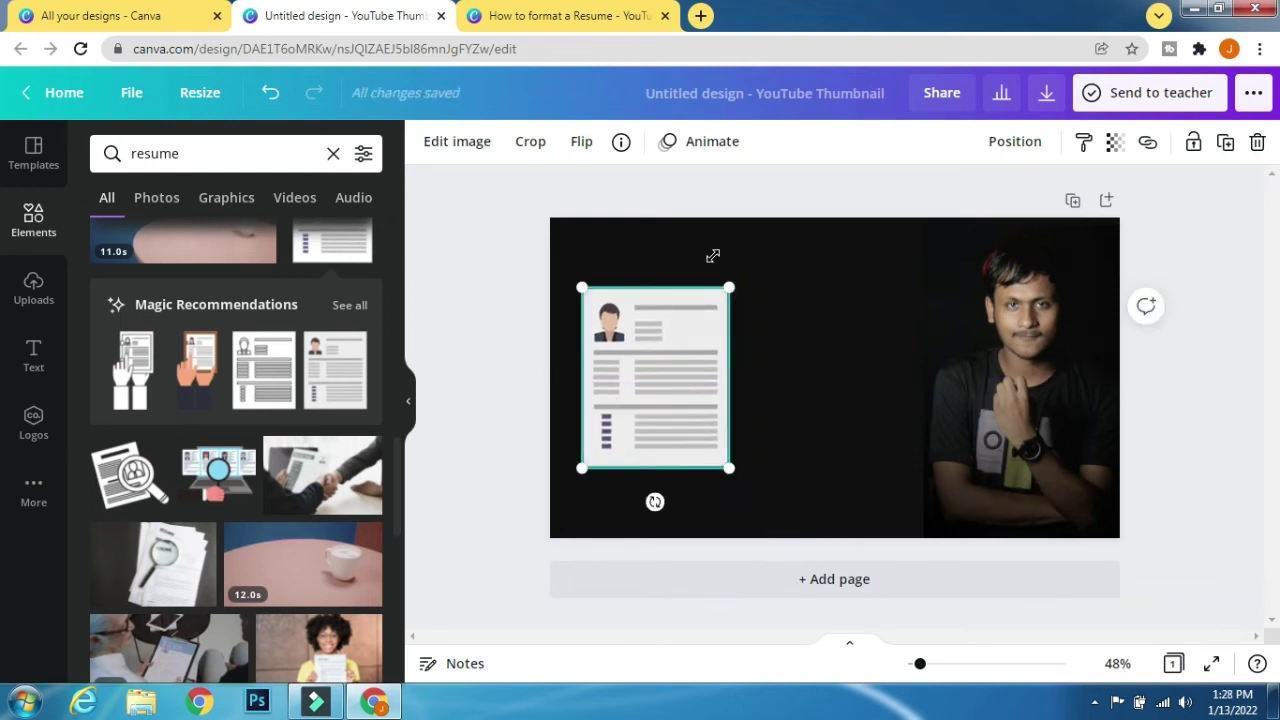
click(600, 15)
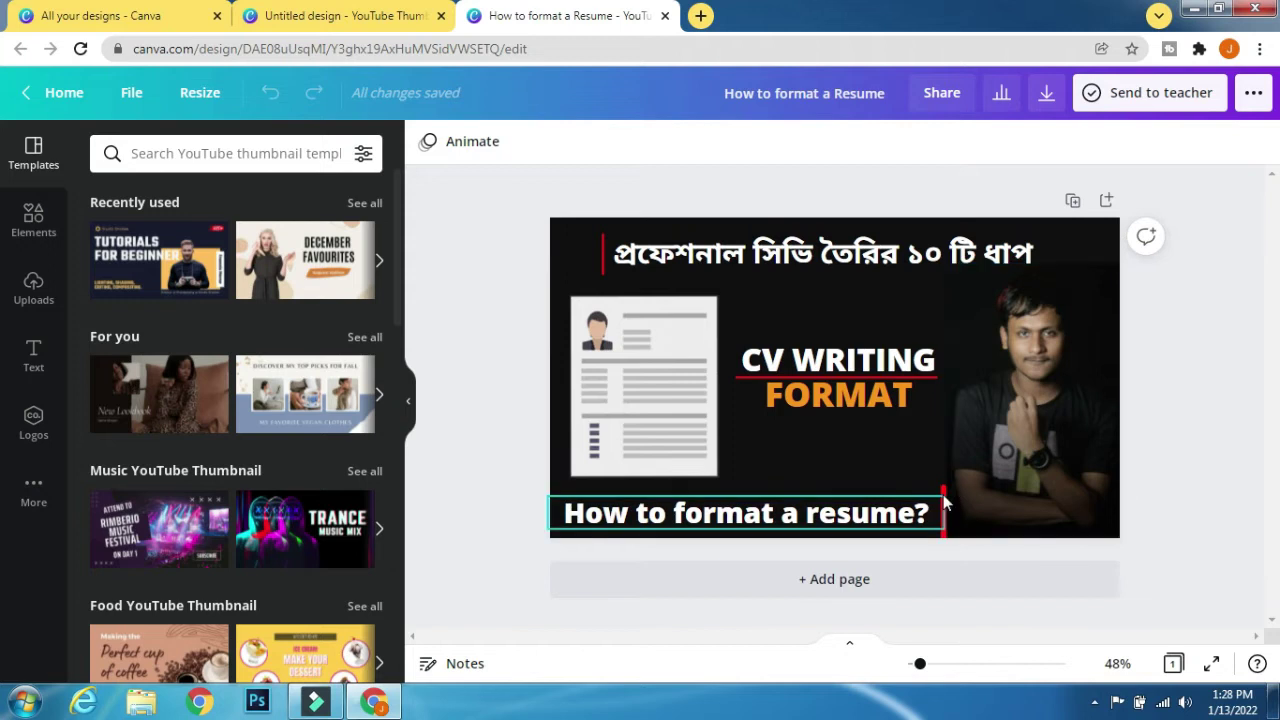
Step: Browse the full Lines & Shapes collection and add a plain horizontal line
key(ctrl+shift+Tab)
click(22, 222)
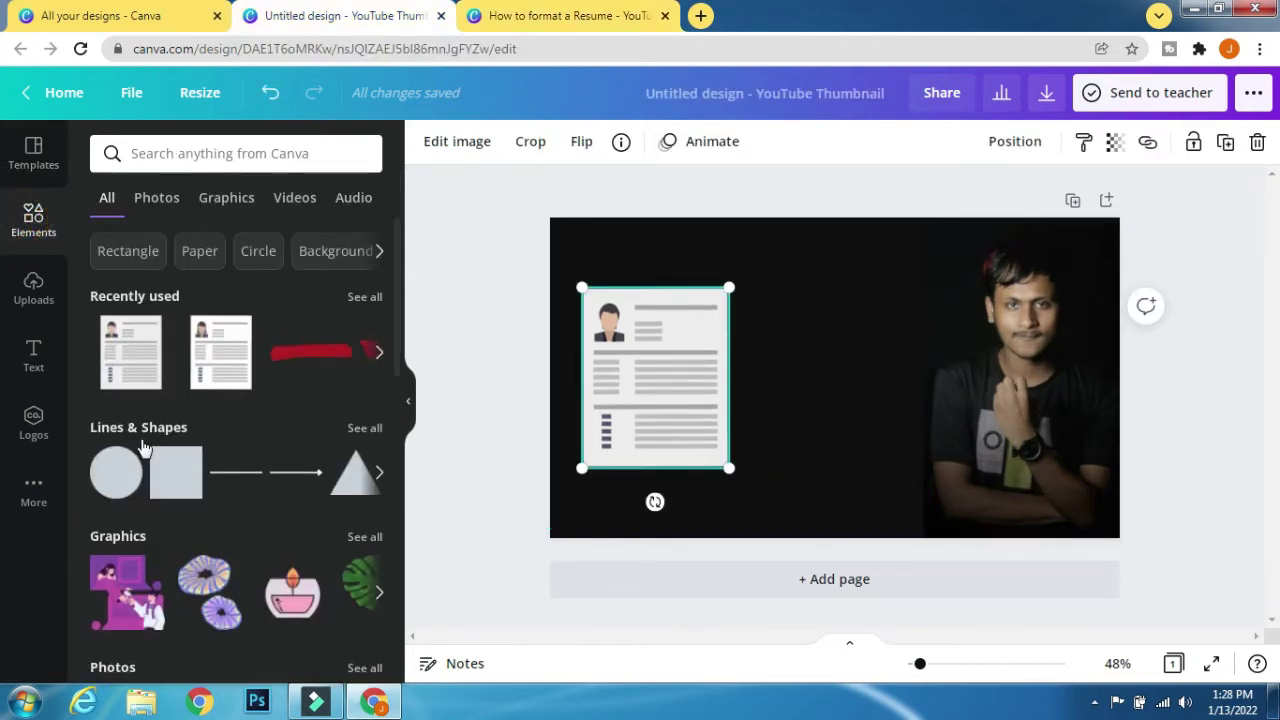
click(365, 428)
scroll(192, 380, down, 2)
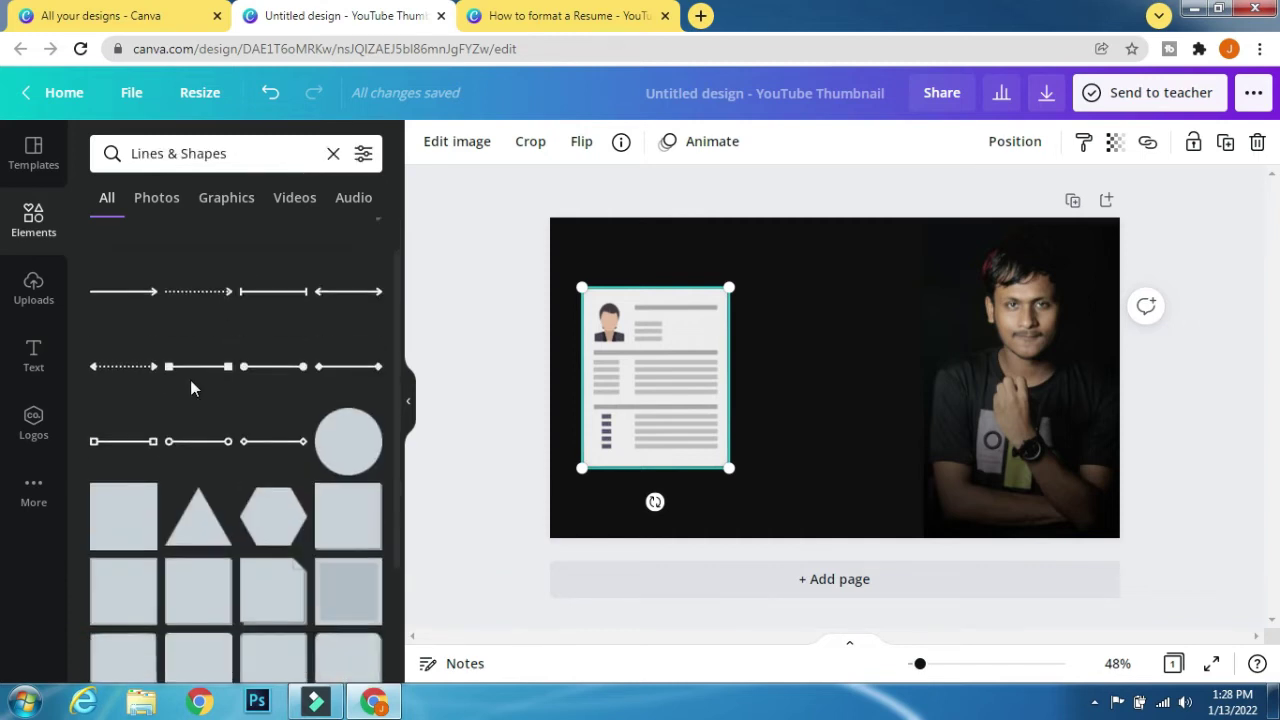
scroll(192, 370, up, 2)
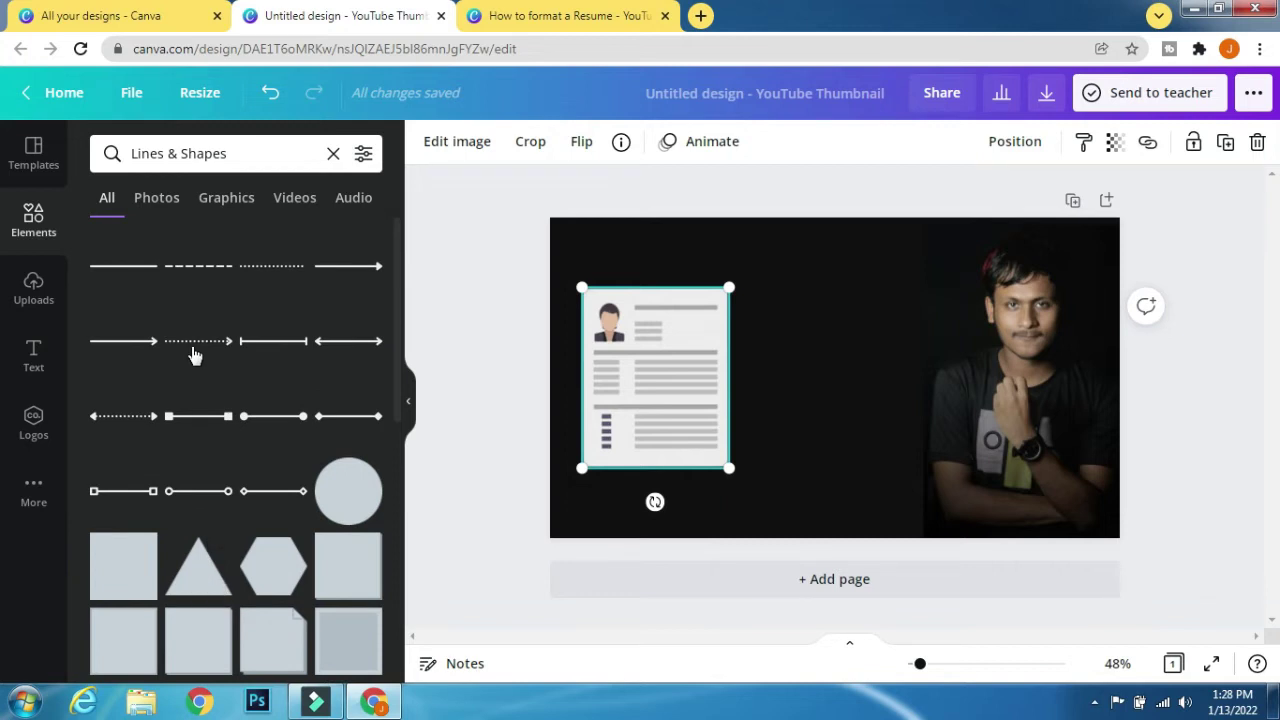
scroll(191, 350, down, 2)
scroll(195, 350, down, 1)
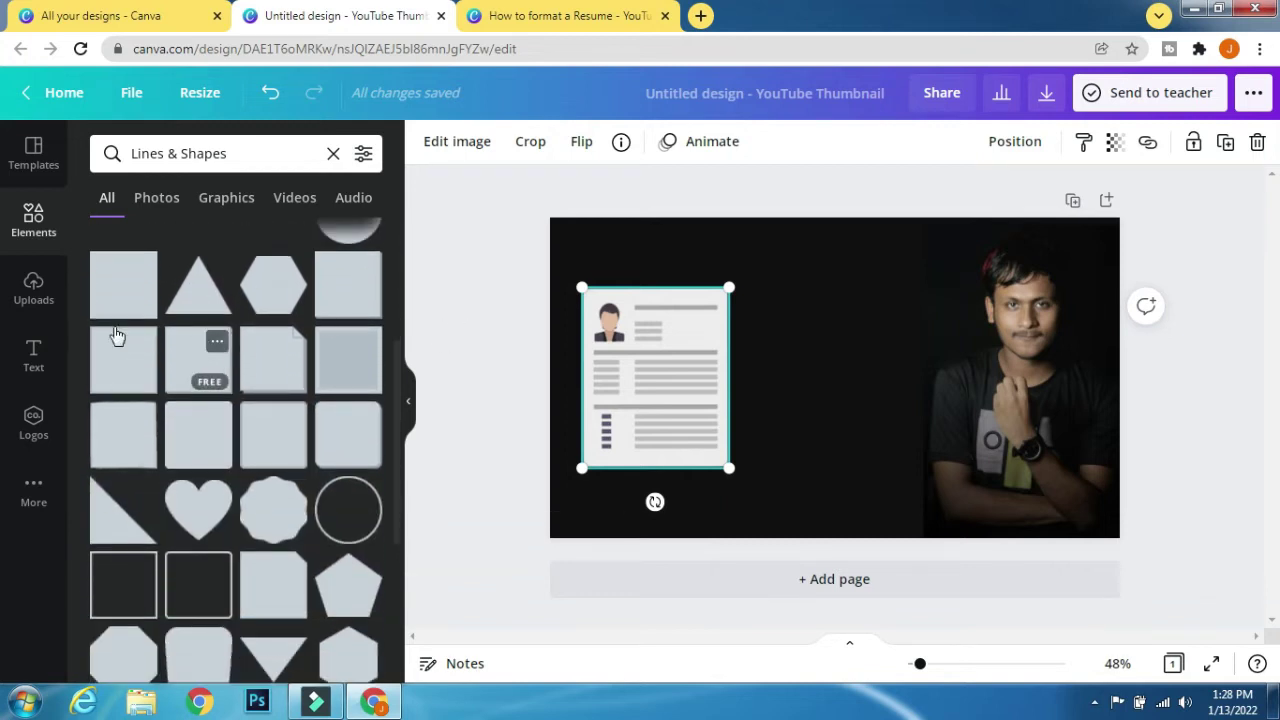
scroll(224, 348, up, 3)
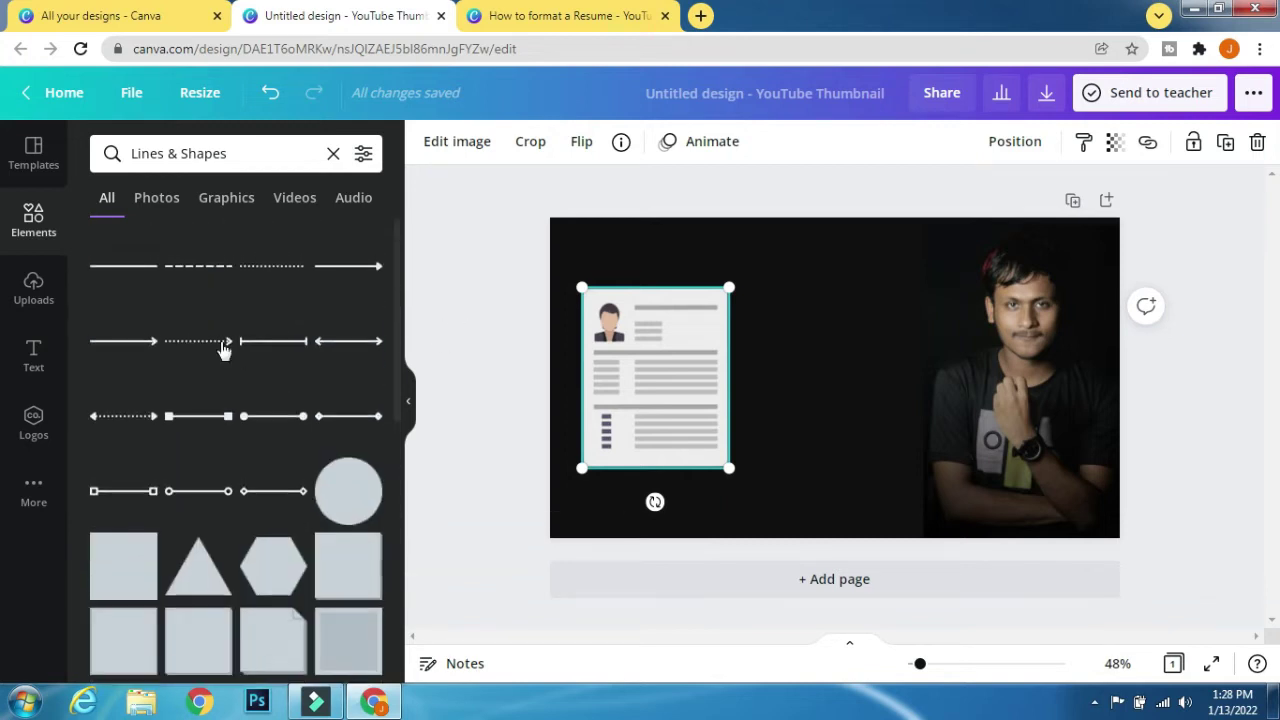
click(126, 266)
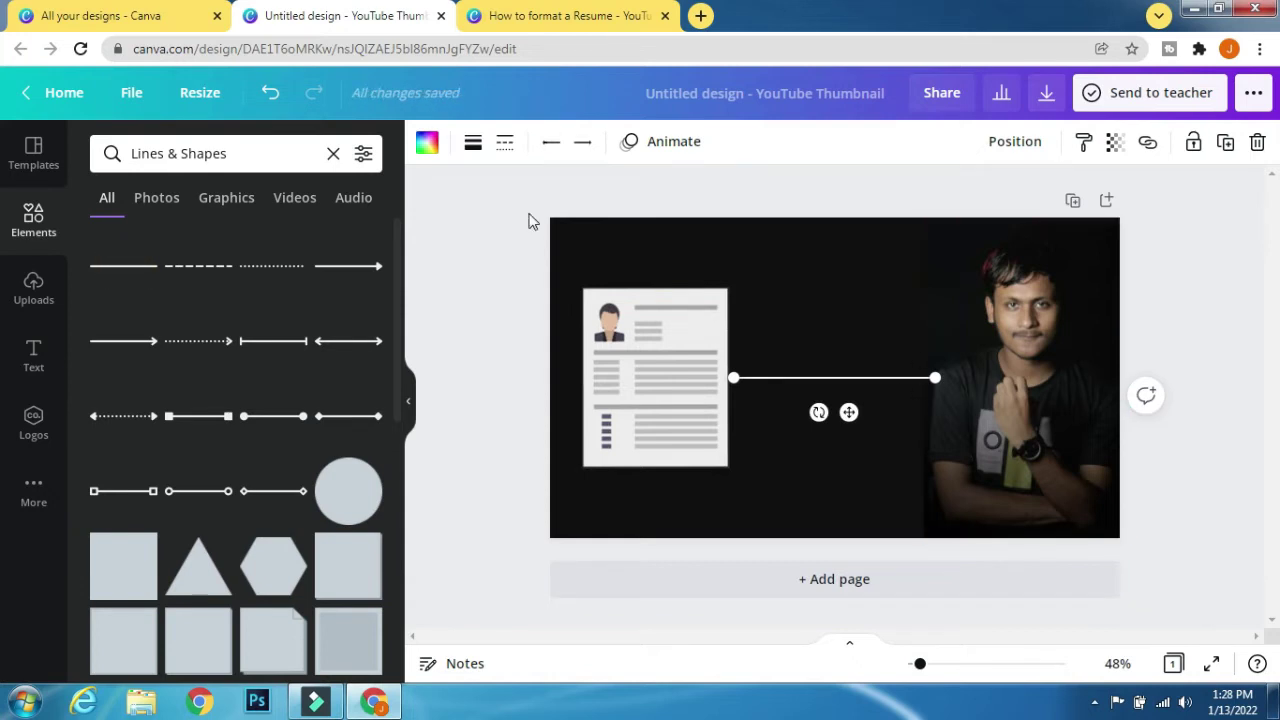
Step: Make the line red with line weight 10
click(427, 141)
scroll(100, 486, down, 2)
click(101, 486)
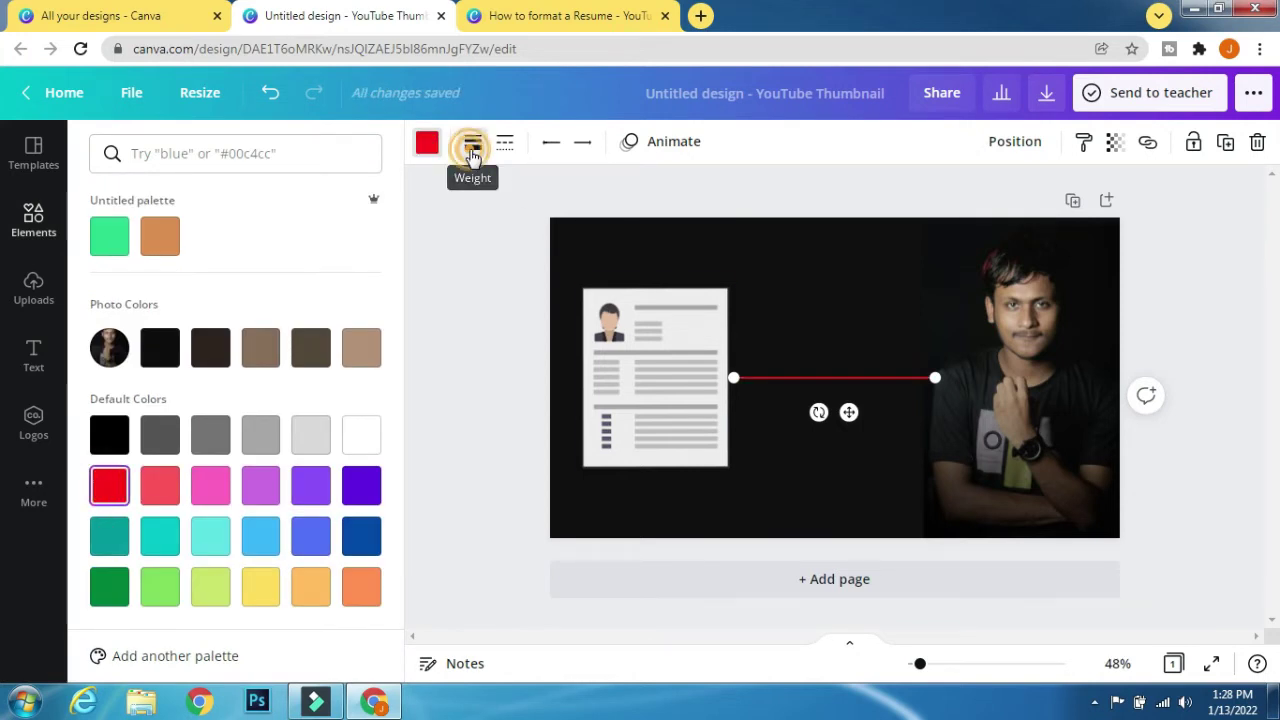
click(473, 150)
drag(581, 199, 587, 199)
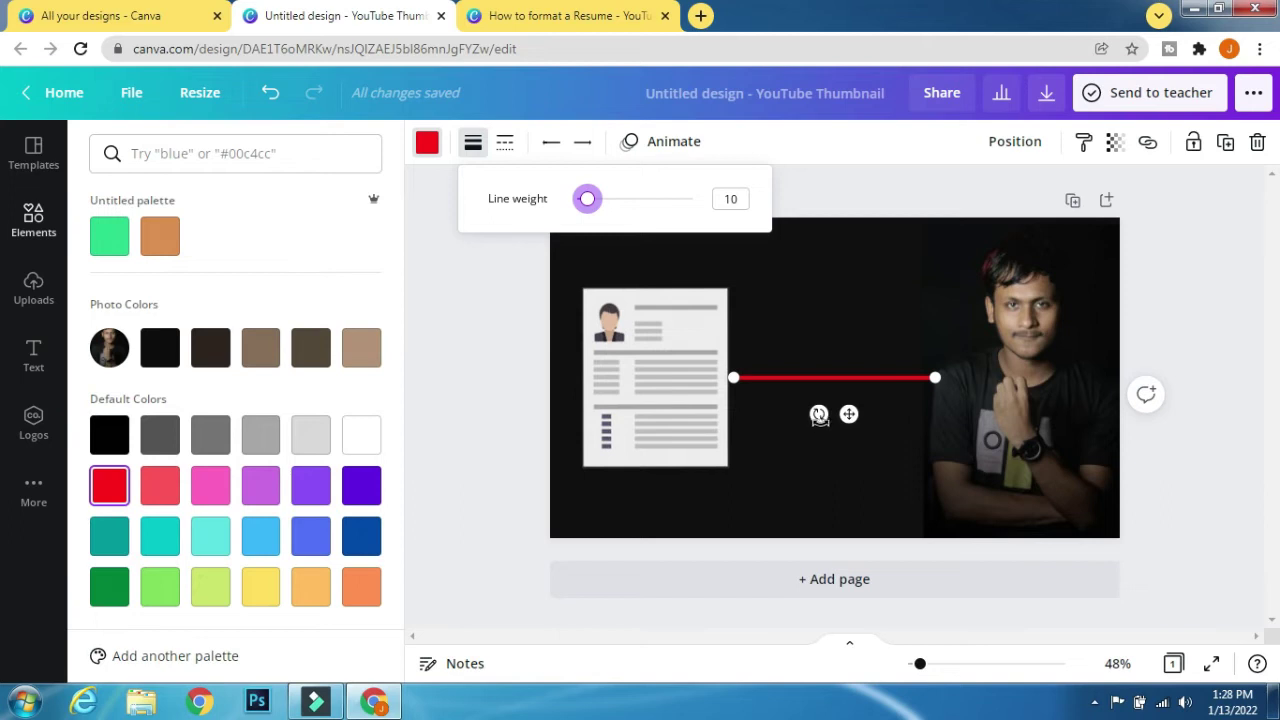
Step: Rotate the red line to 90° and shorten it into a bar beside the photo
drag(819, 414, 812, 424)
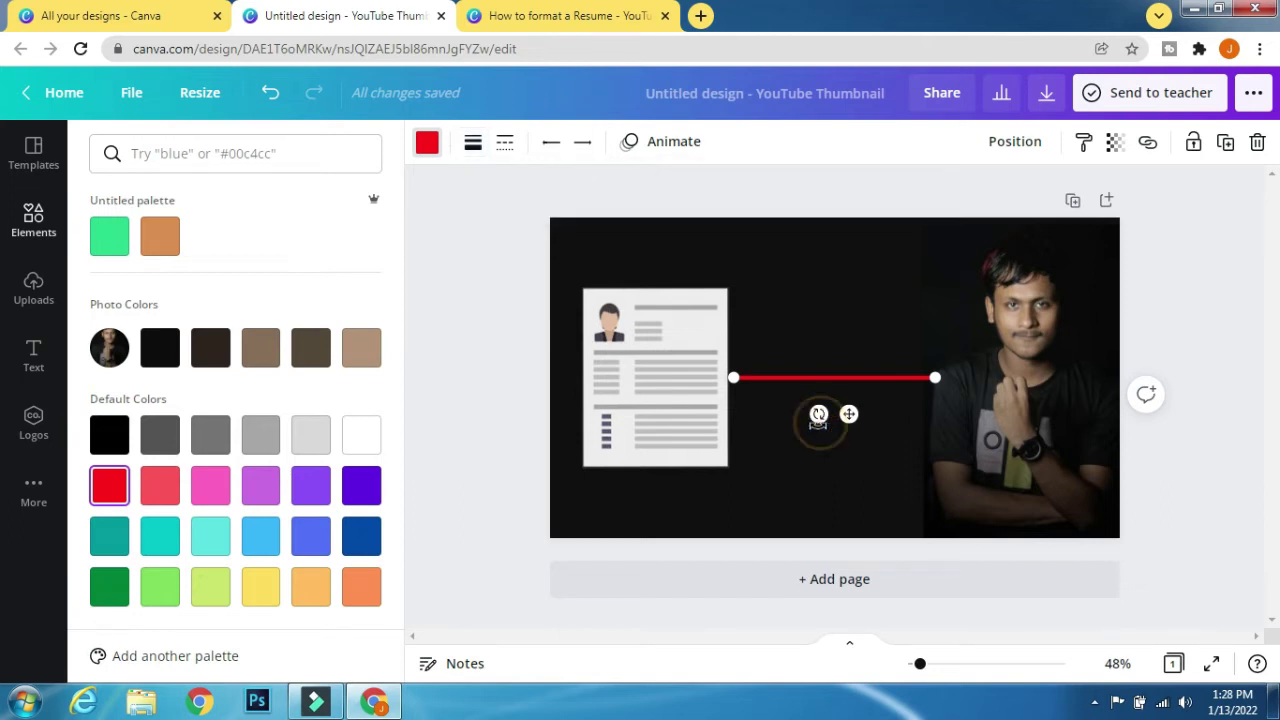
drag(795, 412, 784, 364)
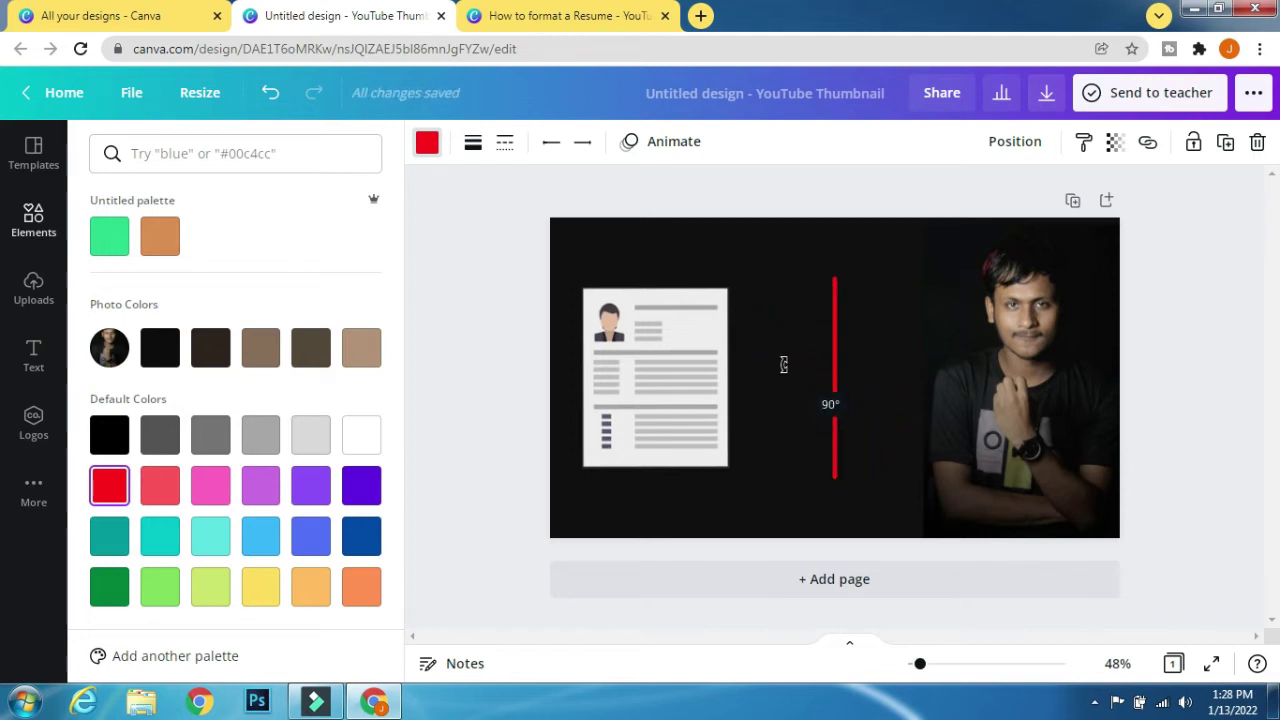
drag(784, 364, 784, 364)
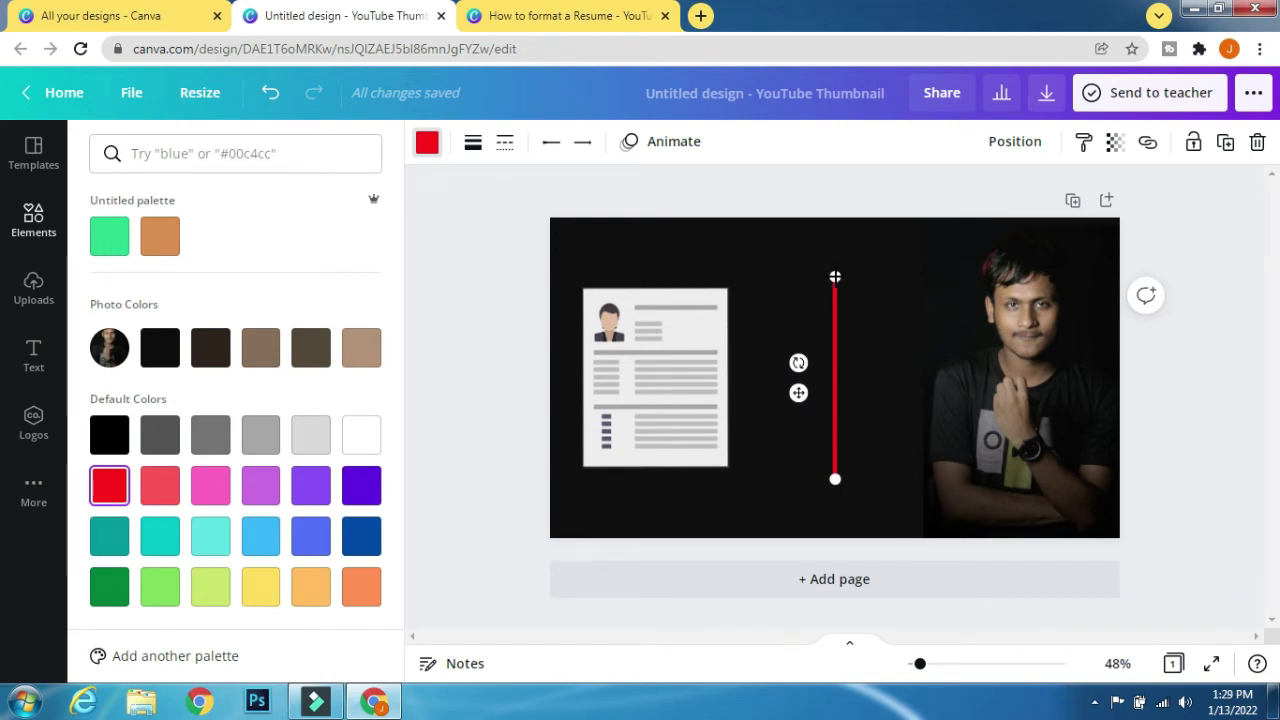
mouse_move(835, 277)
mouse_down()
mouse_move(835, 430)
mouse_move(919, 506)
mouse_move(921, 470)
mouse_up()
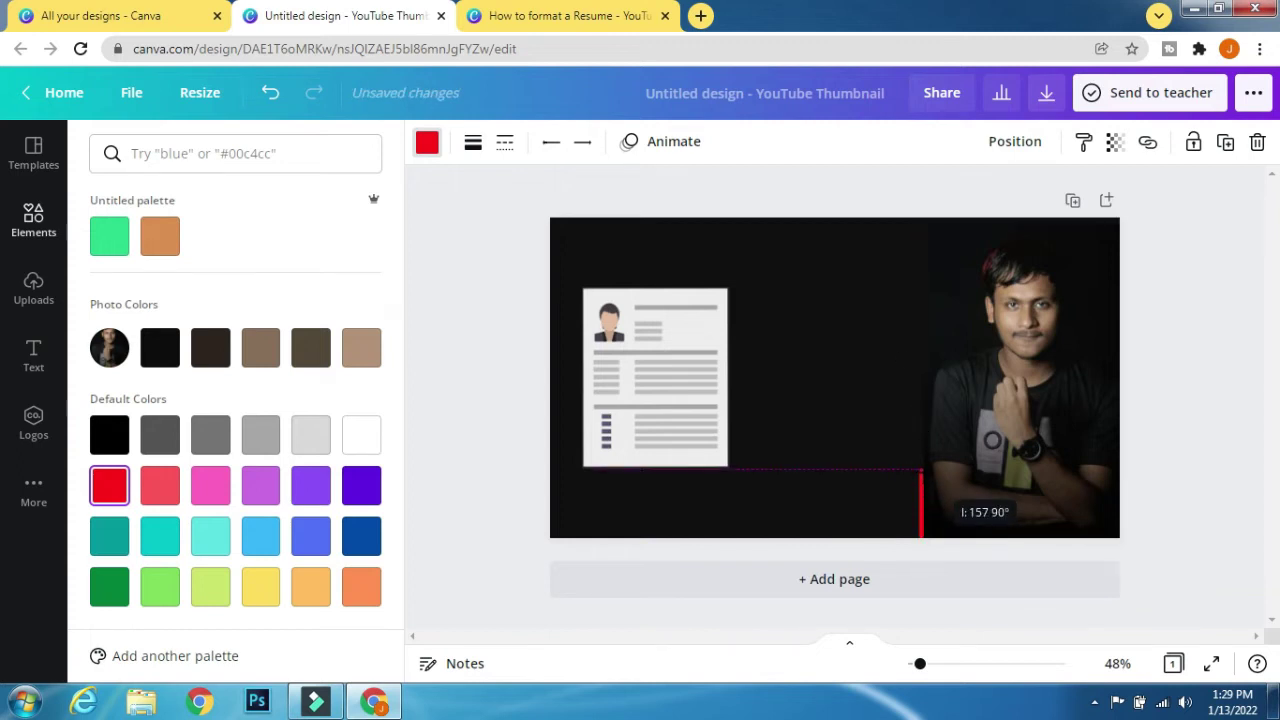
click(887, 412)
Step: Compare the red bar's thickness and placement against the reference thumbnail
click(553, 8)
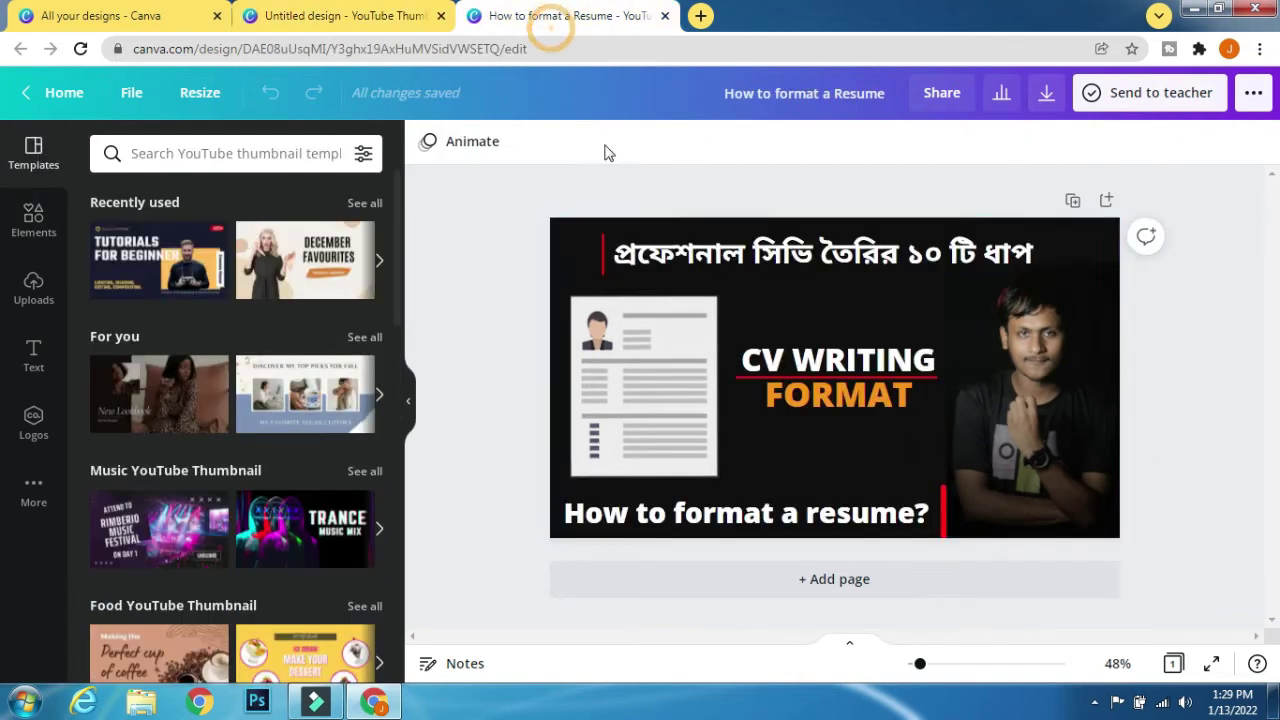
click(340, 15)
click(922, 510)
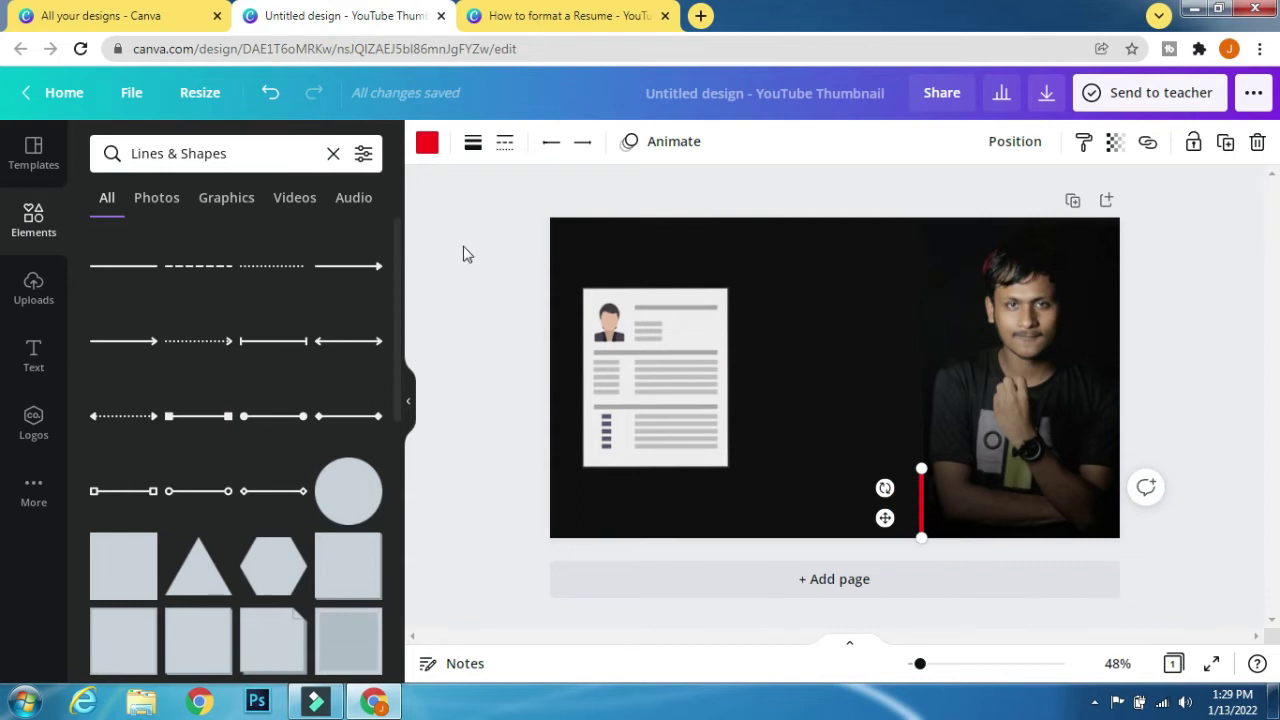
click(473, 143)
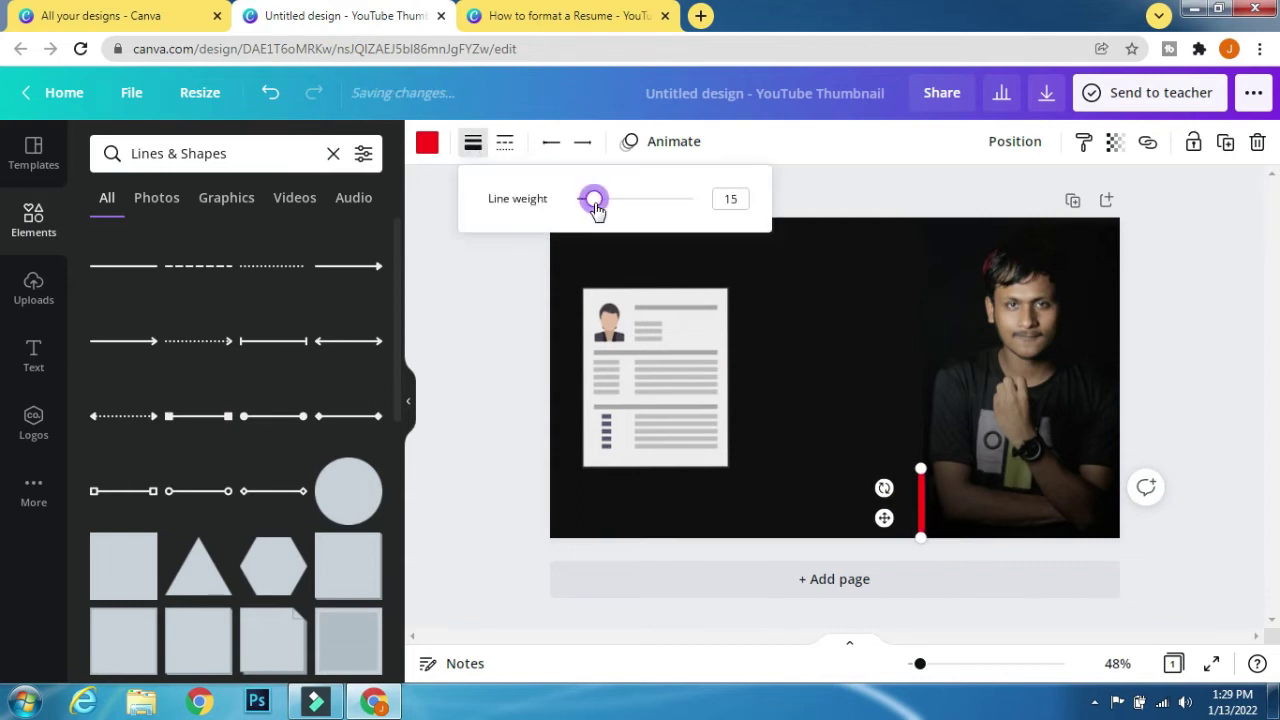
click(858, 368)
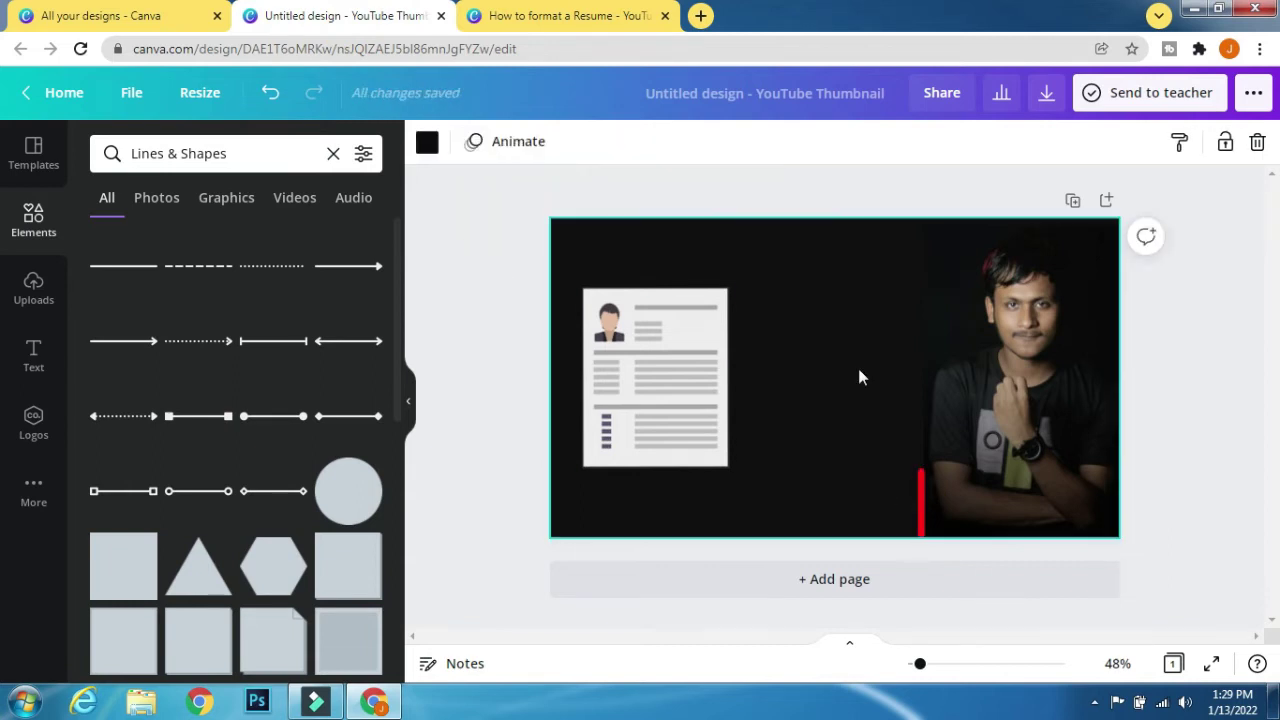
click(726, 340)
click(852, 351)
click(605, 12)
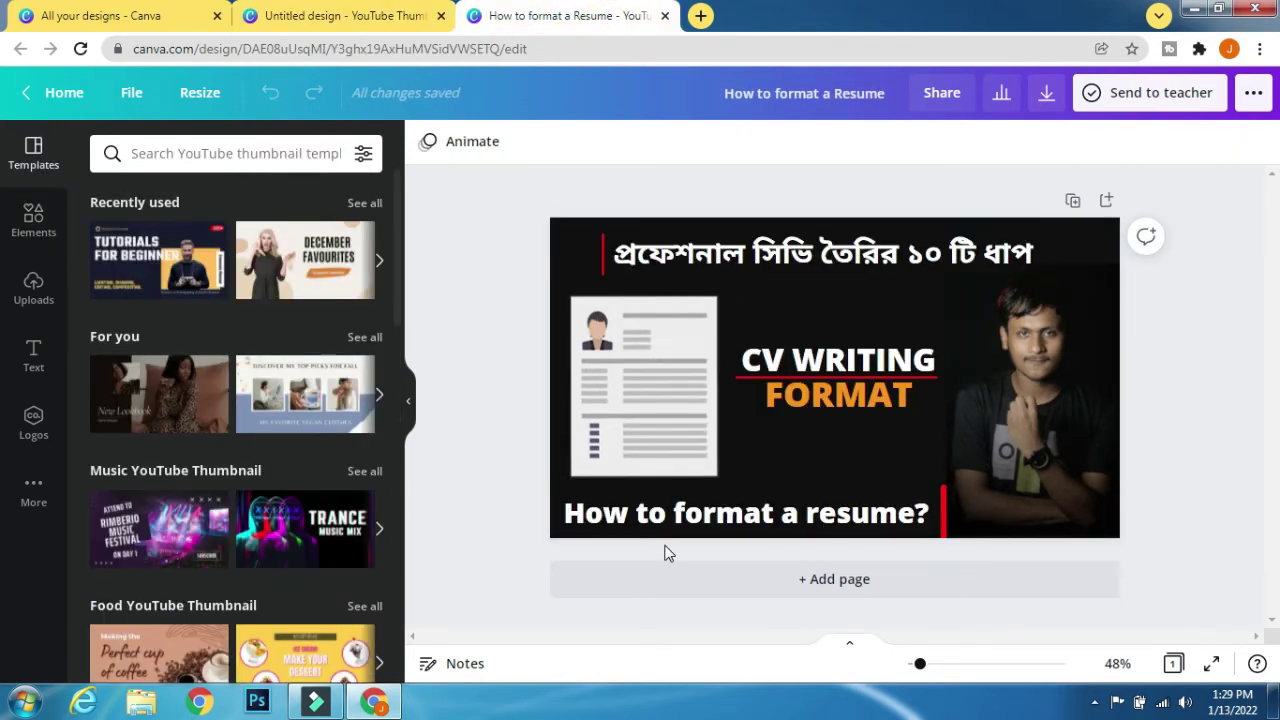
click(362, 14)
Step: Add a heading reading 'How To Format a Resume', widened to one line with typos fixed
click(33, 366)
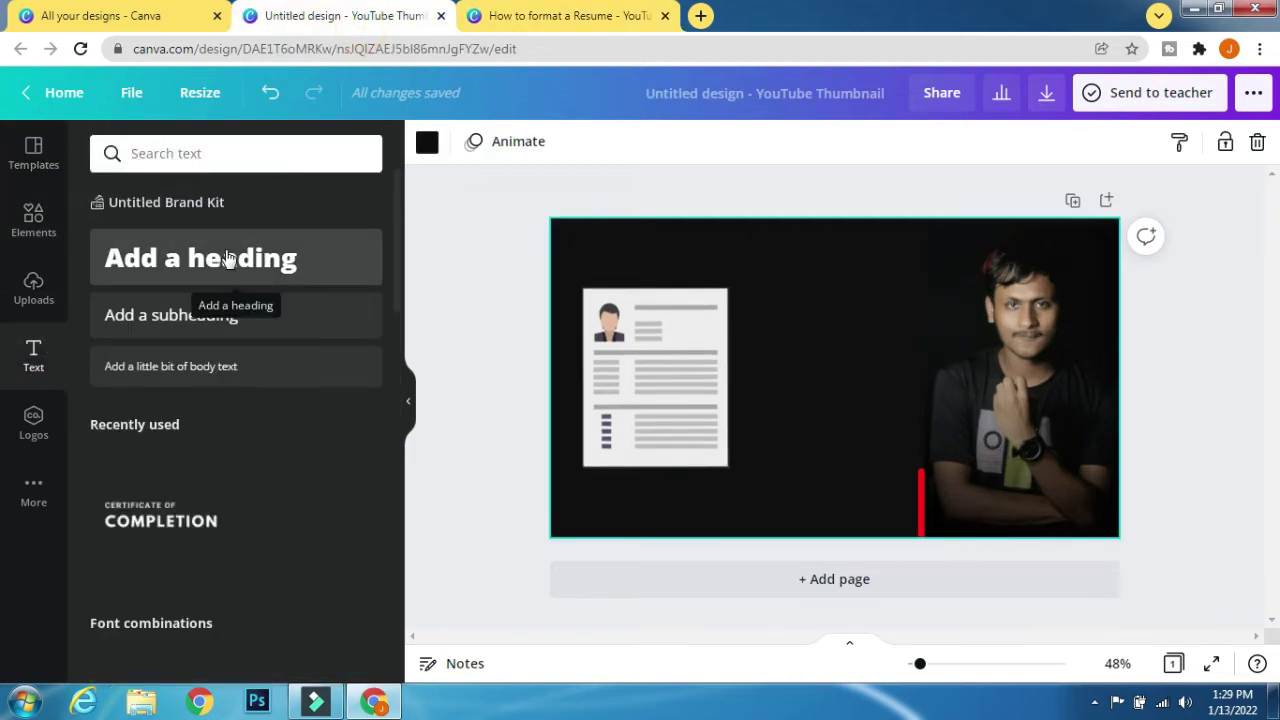
click(228, 258)
mouse_move(861, 352)
mouse_down()
mouse_move(835, 414)
mouse_move(749, 481)
mouse_up()
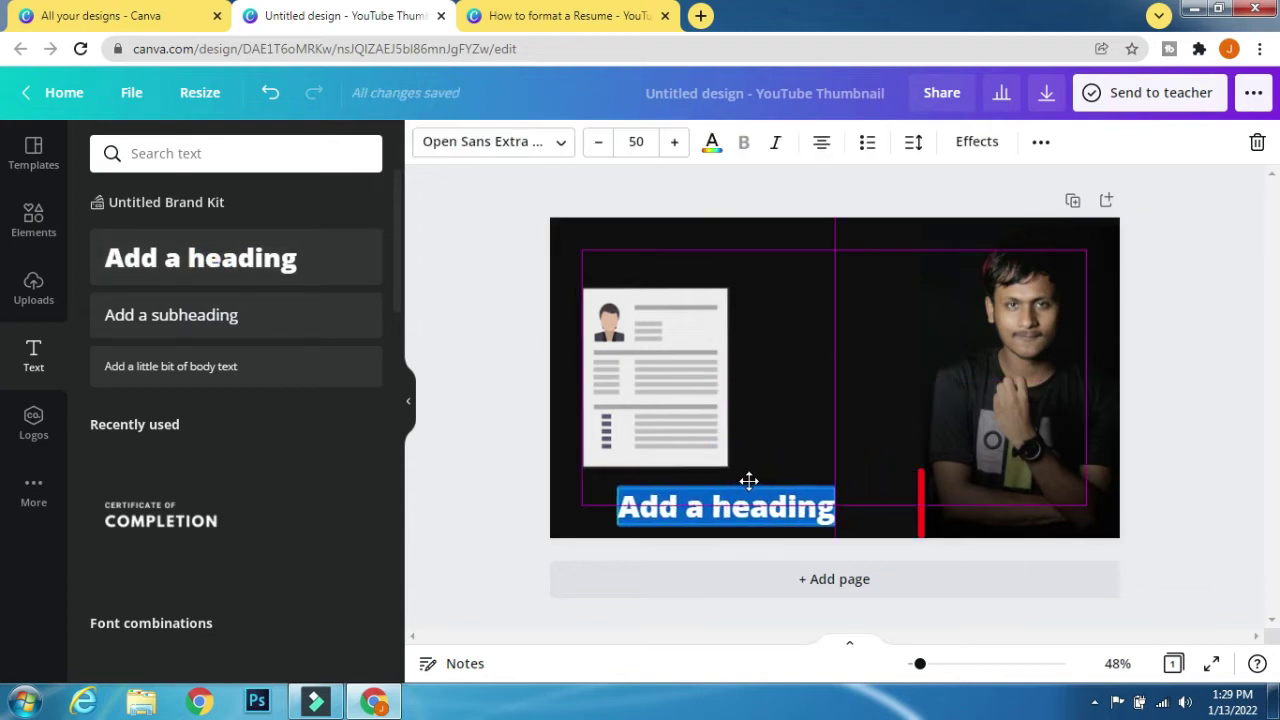
double_click(697, 510)
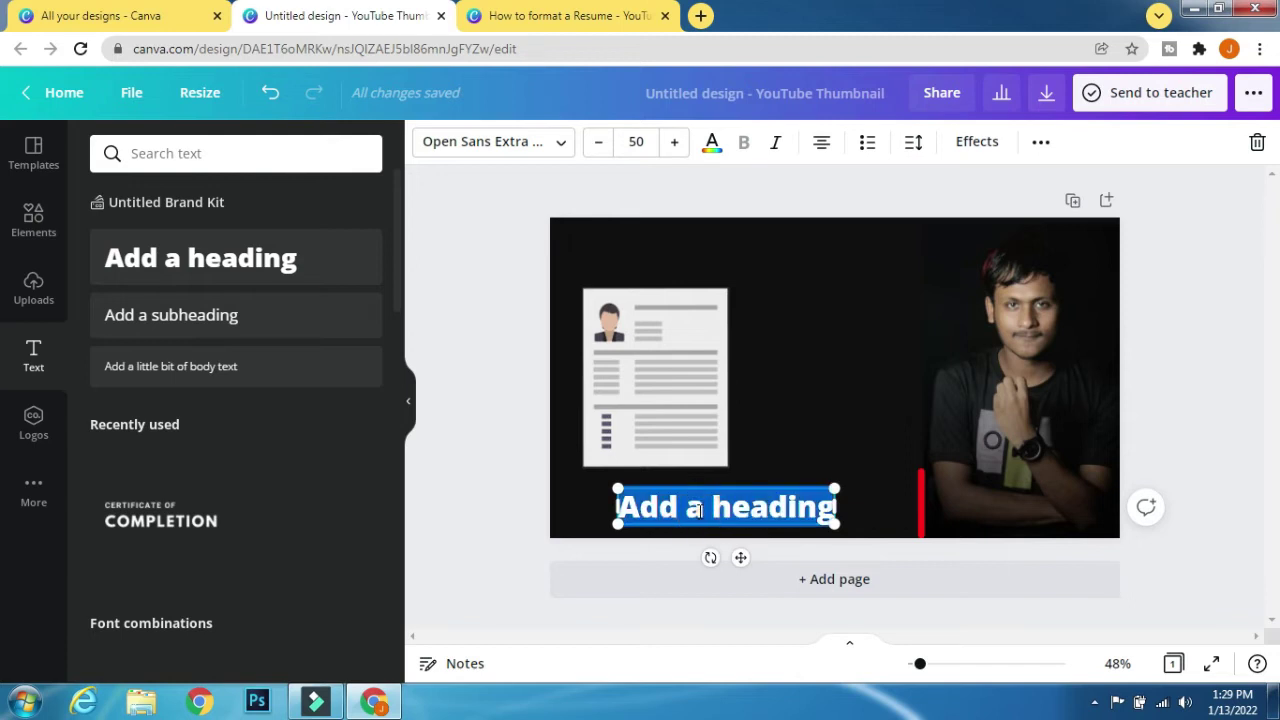
text(How t)
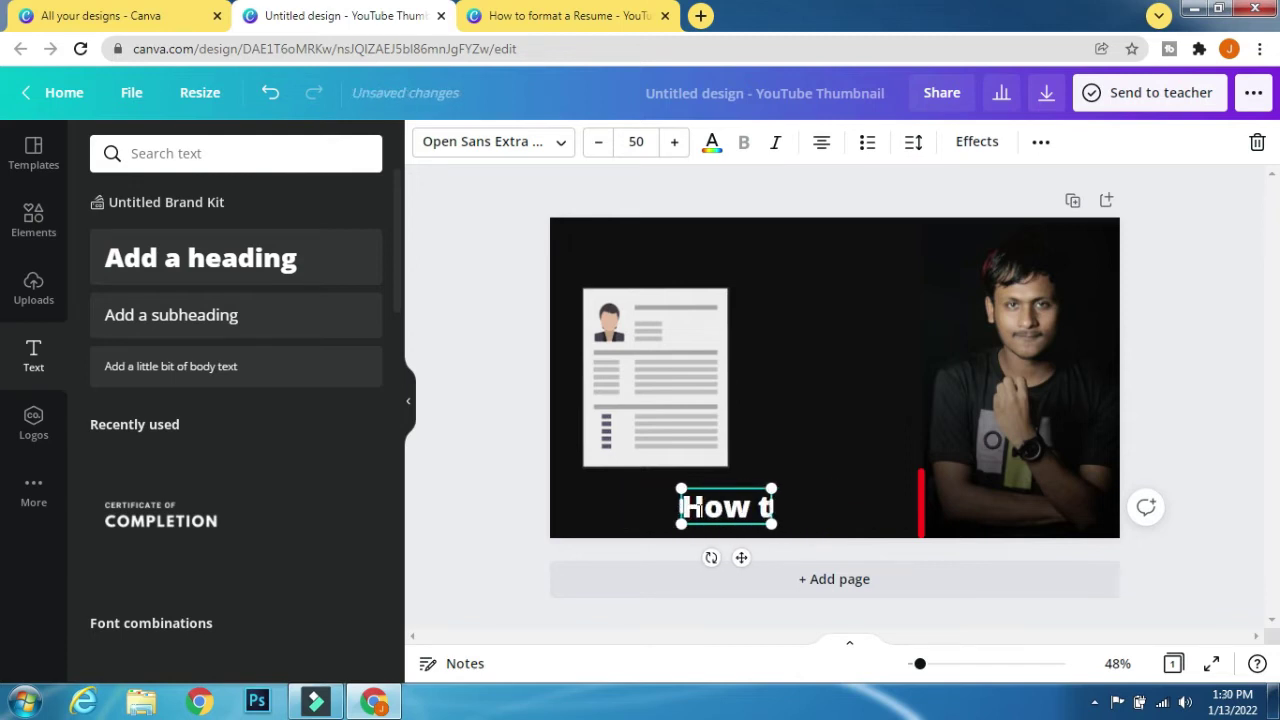
text(o F)
key(BackSpace)
key(BackSpace)
key(BackSpace)
key(BackSpace)
text(To Format a Resu)
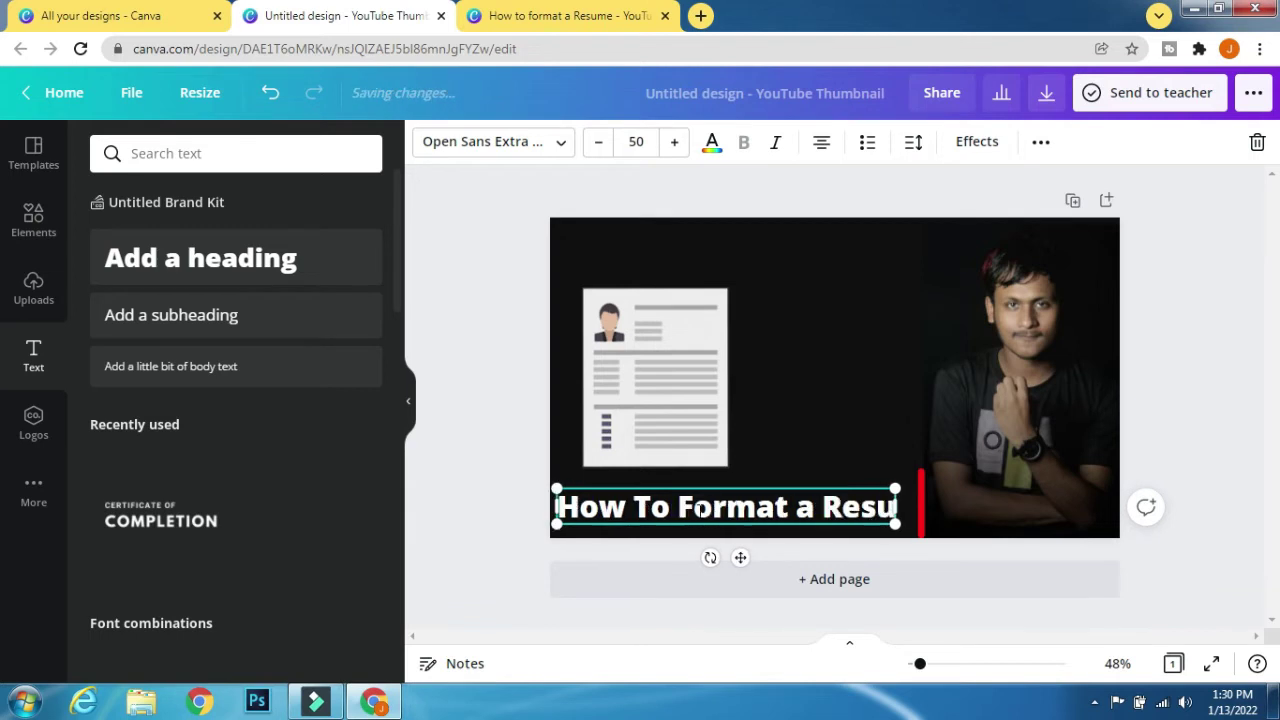
text(me)
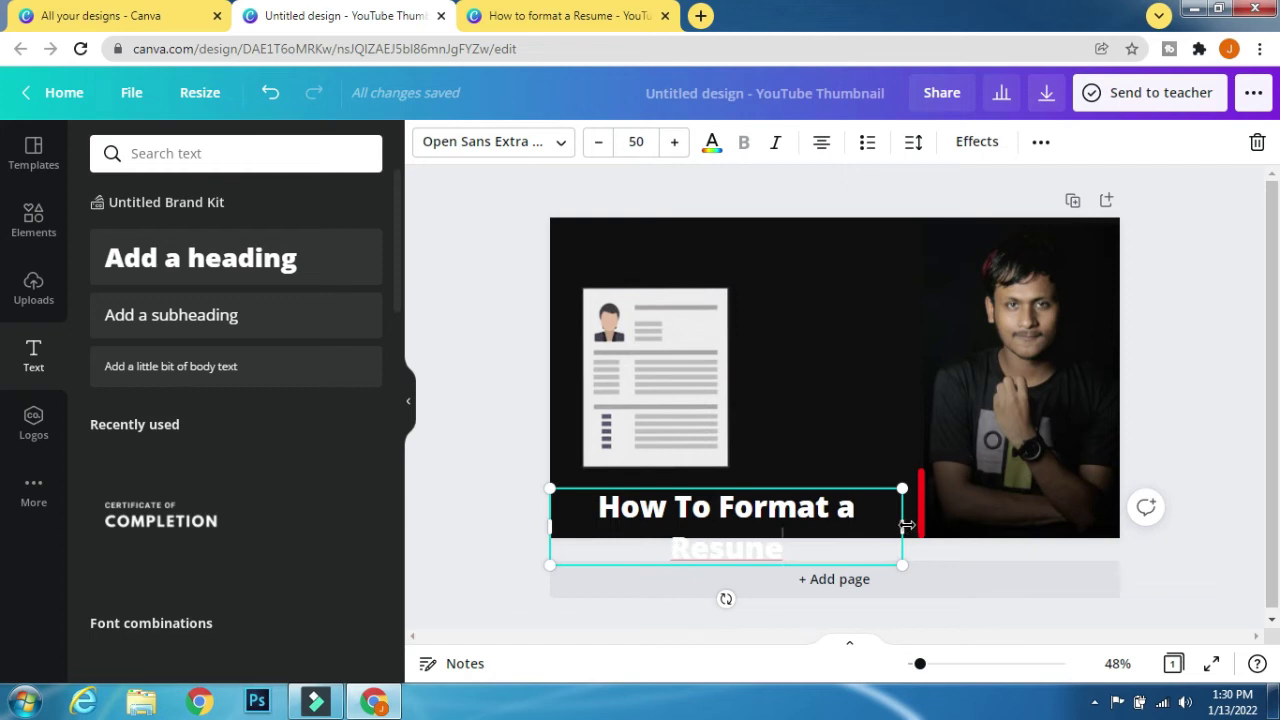
drag(906, 524, 955, 514)
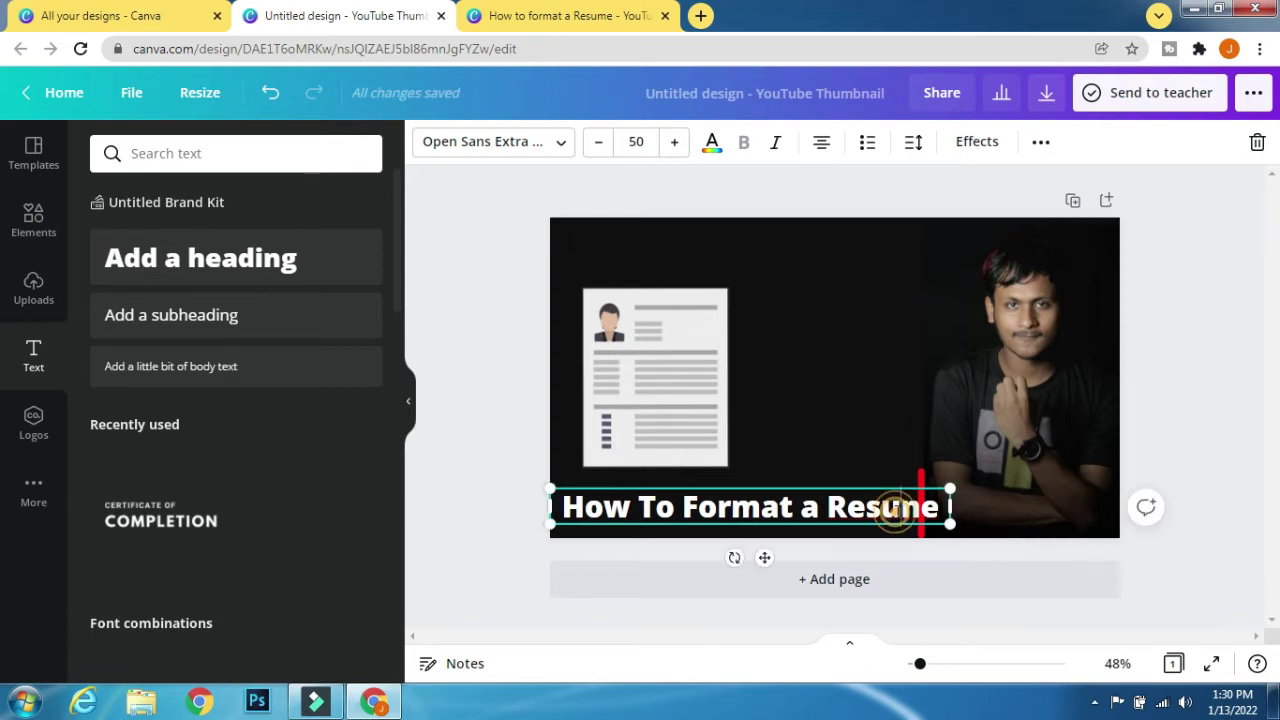
key(shift+Left)
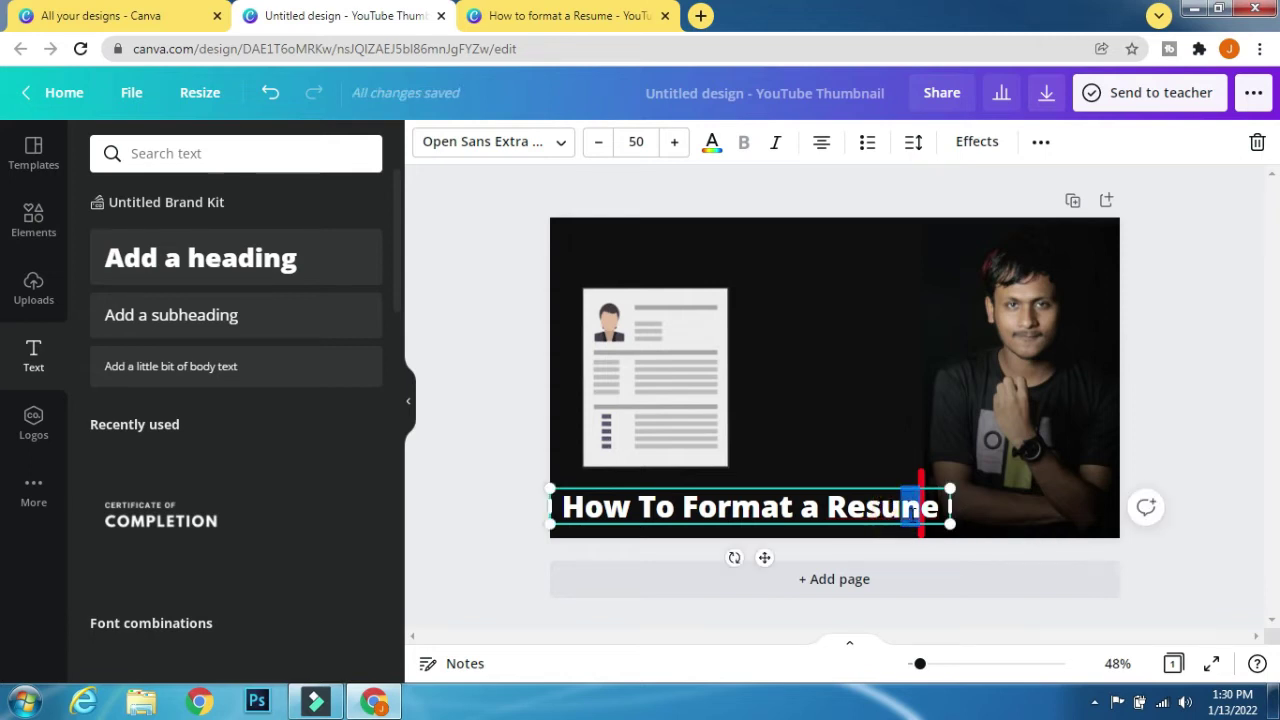
text(m)
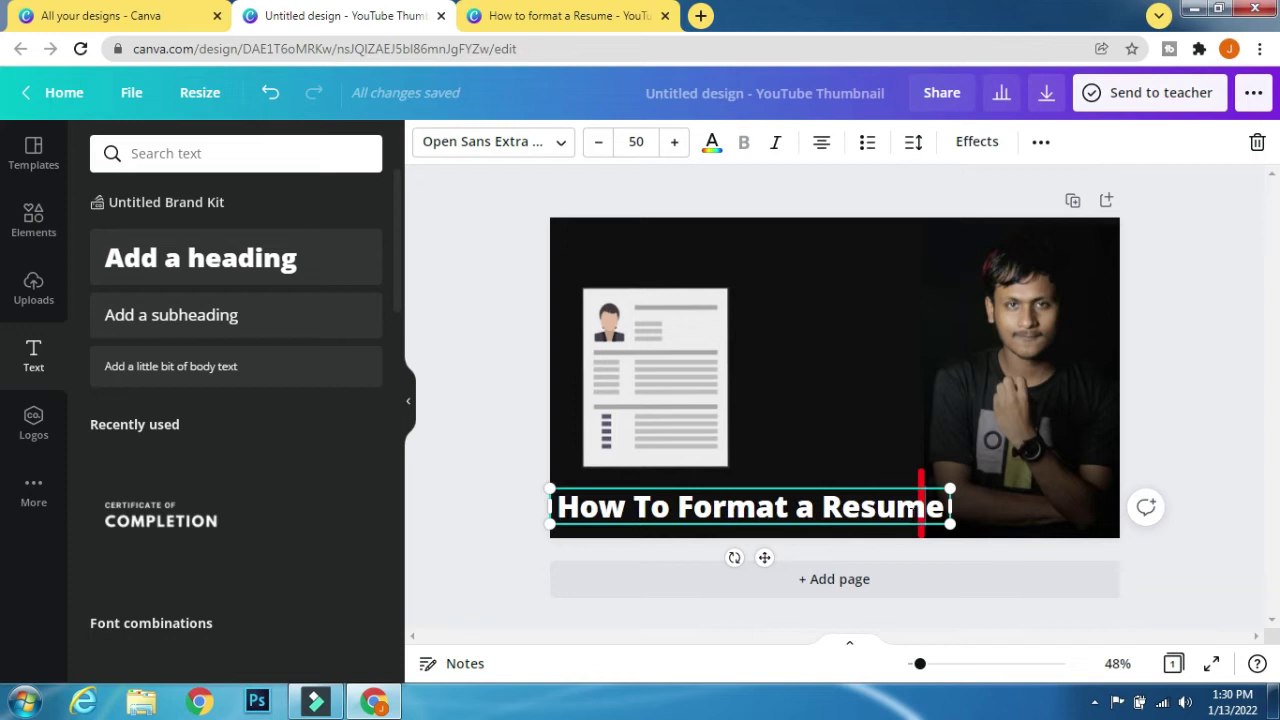
Step: Set the heading to font size 45 and align it so it ends at the red bar
triple_click(872, 512)
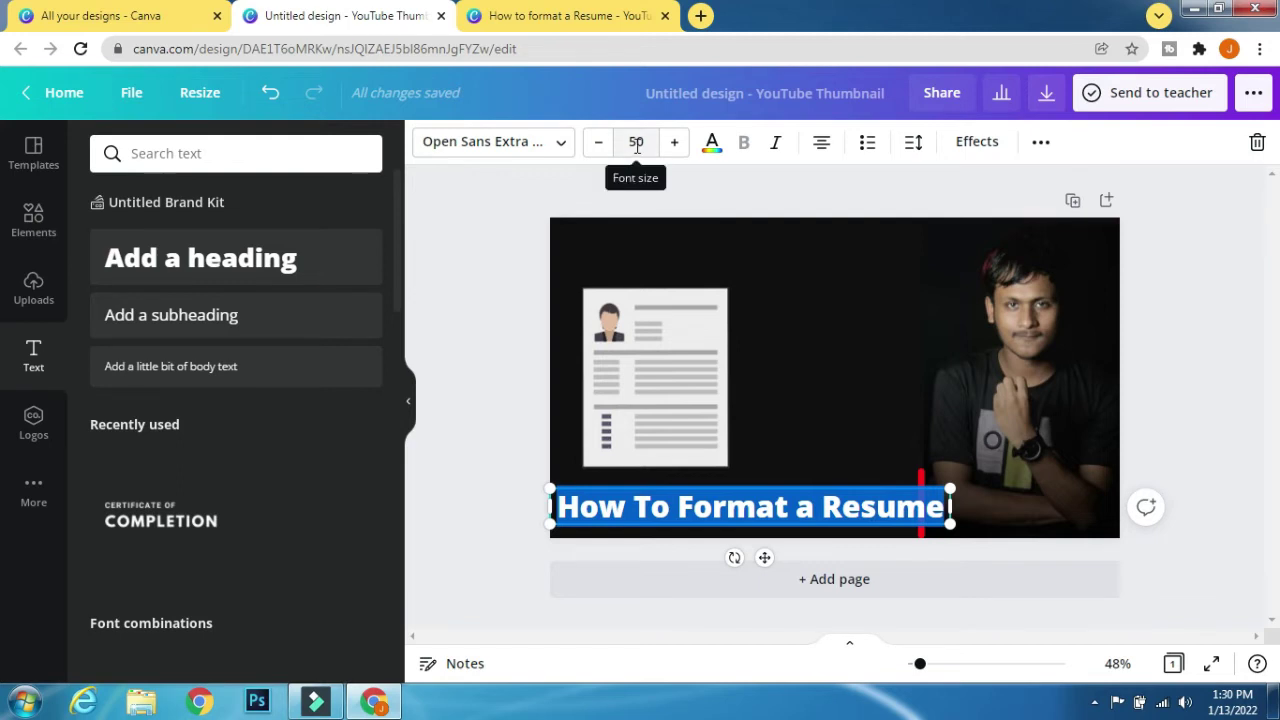
double_click(598, 142)
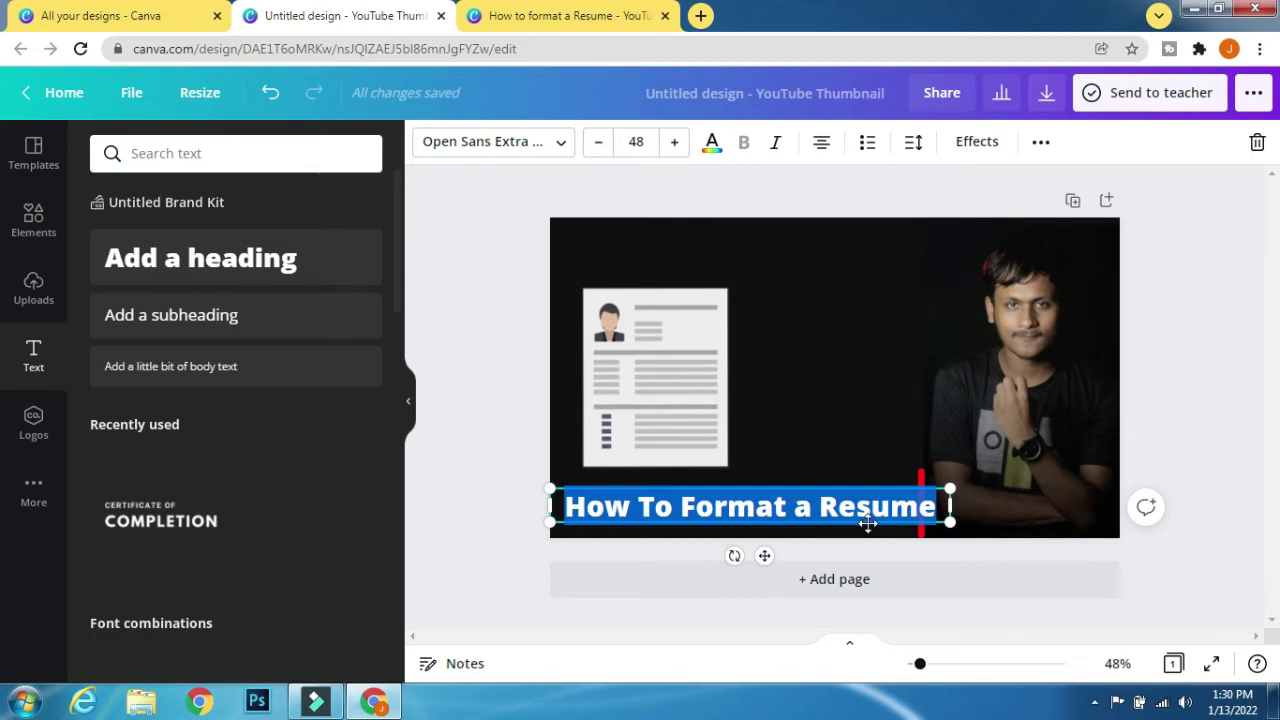
click(860, 488)
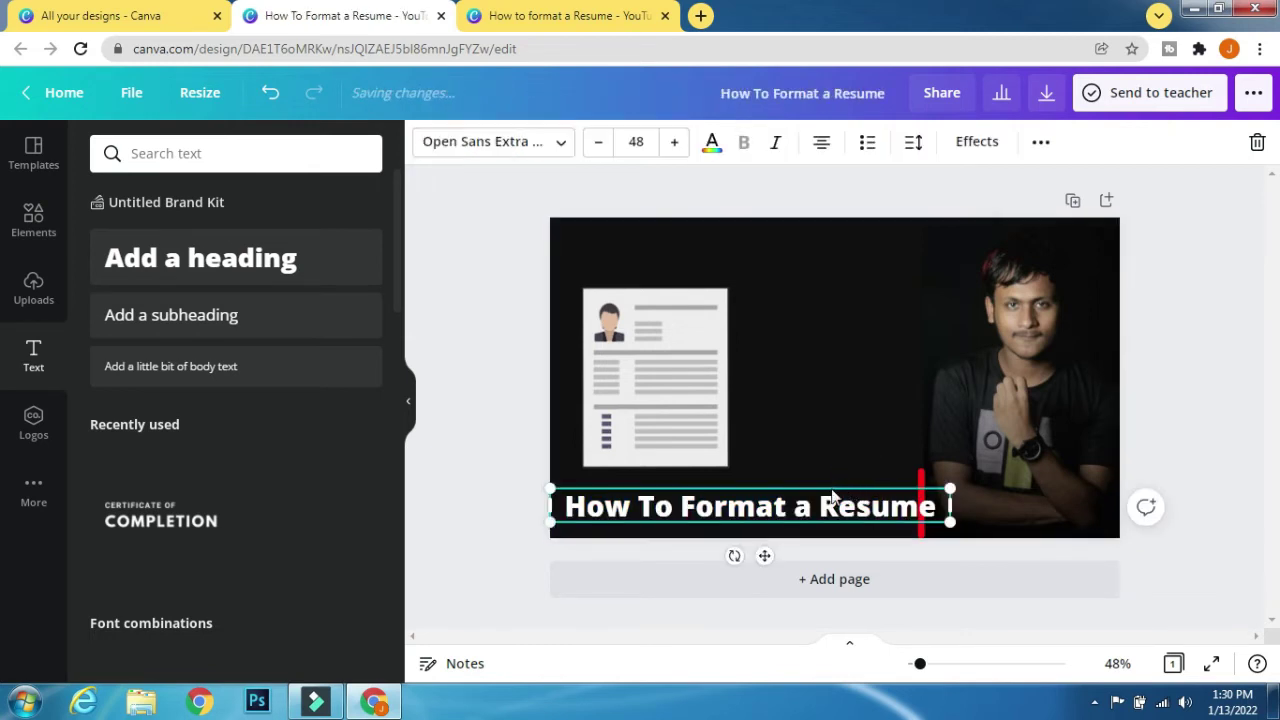
mouse_move(850, 490)
mouse_down()
mouse_move(818, 503)
mouse_move(834, 511)
mouse_move(830, 497)
mouse_up()
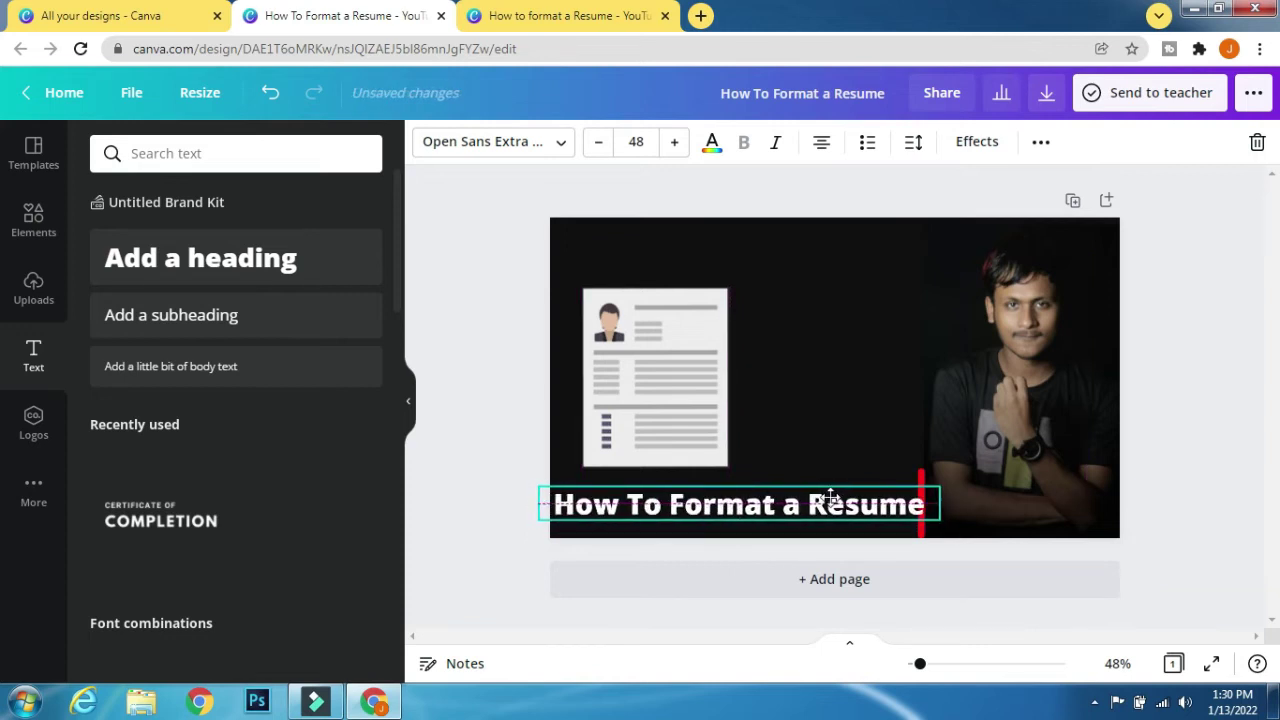
click(604, 143)
click(604, 143)
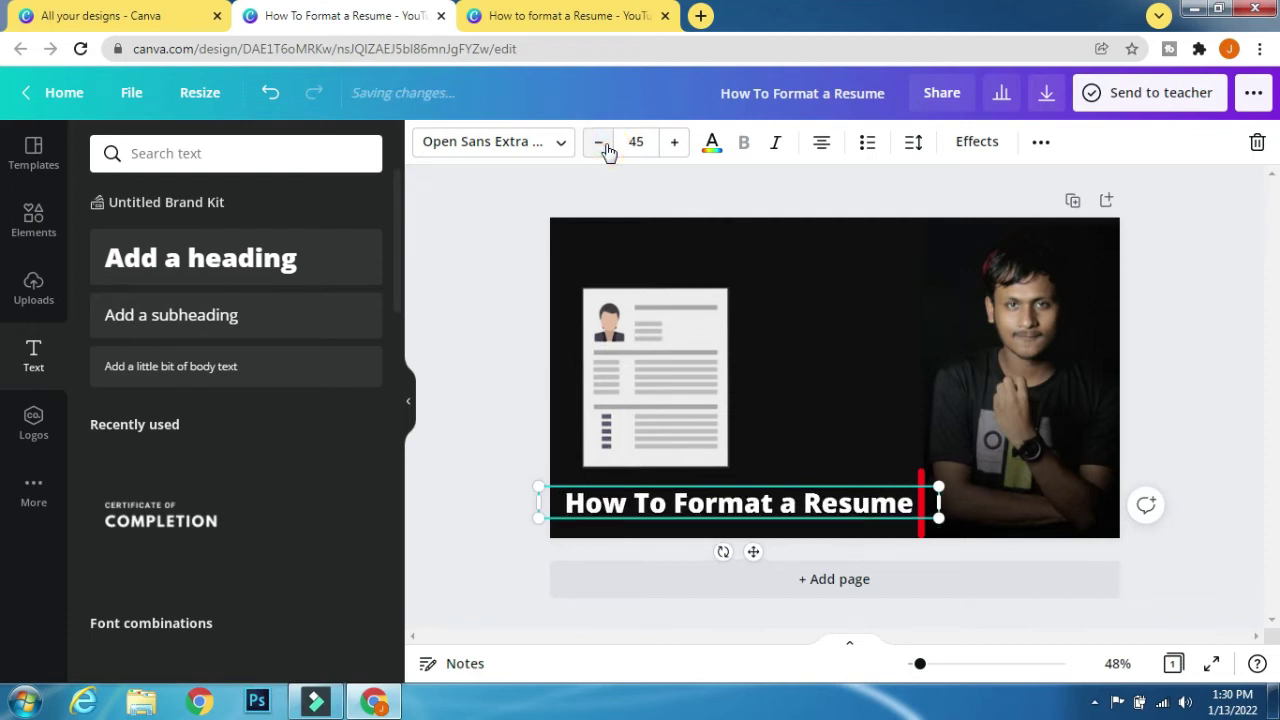
drag(800, 503, 790, 507)
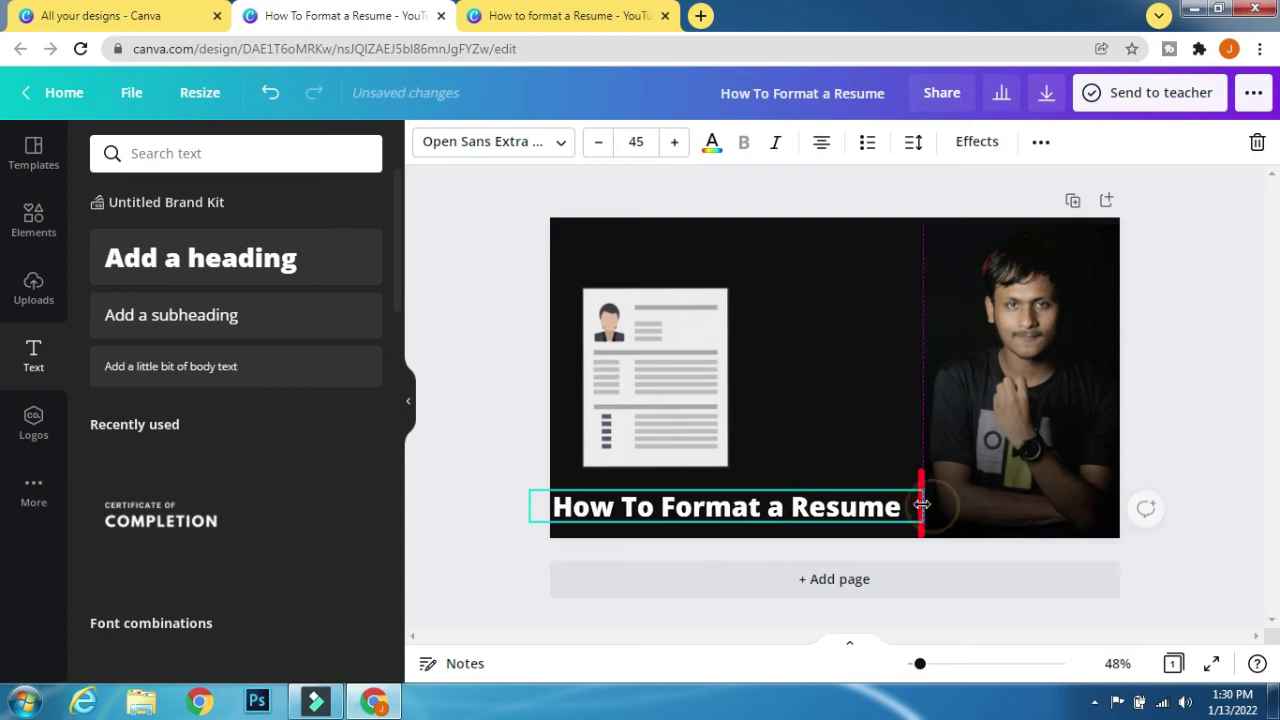
drag(816, 507, 821, 510)
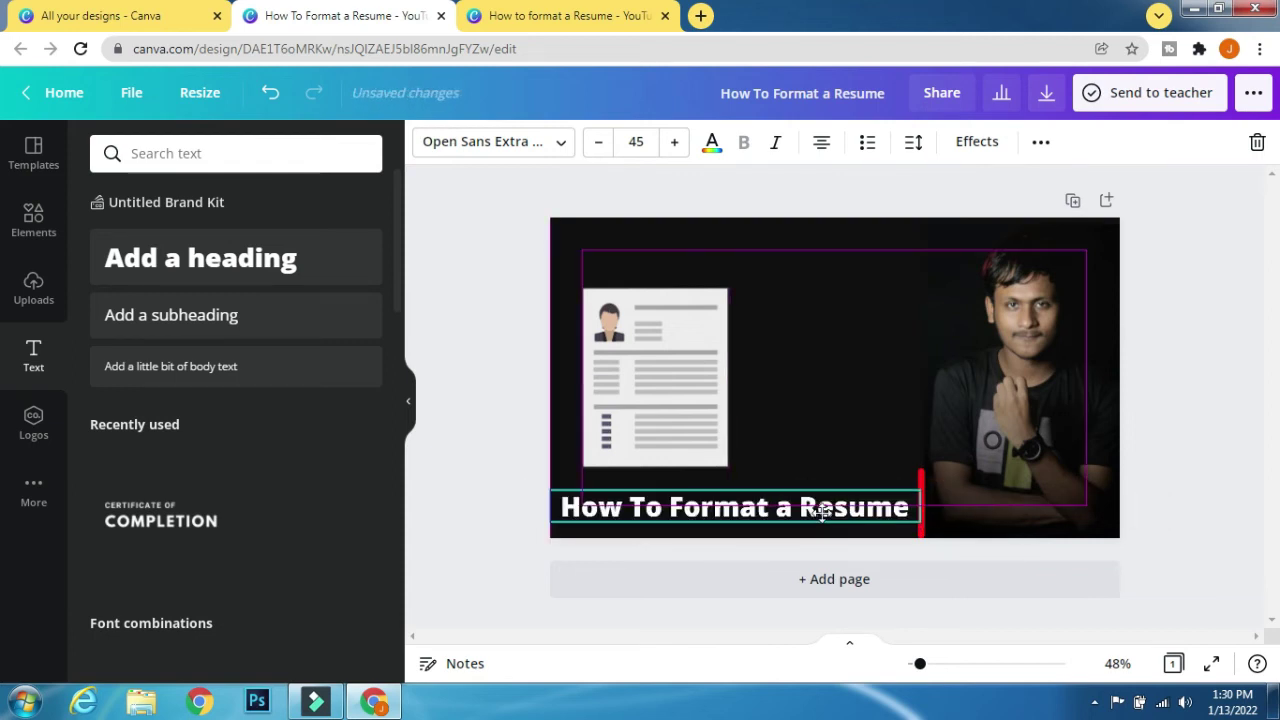
click(555, 15)
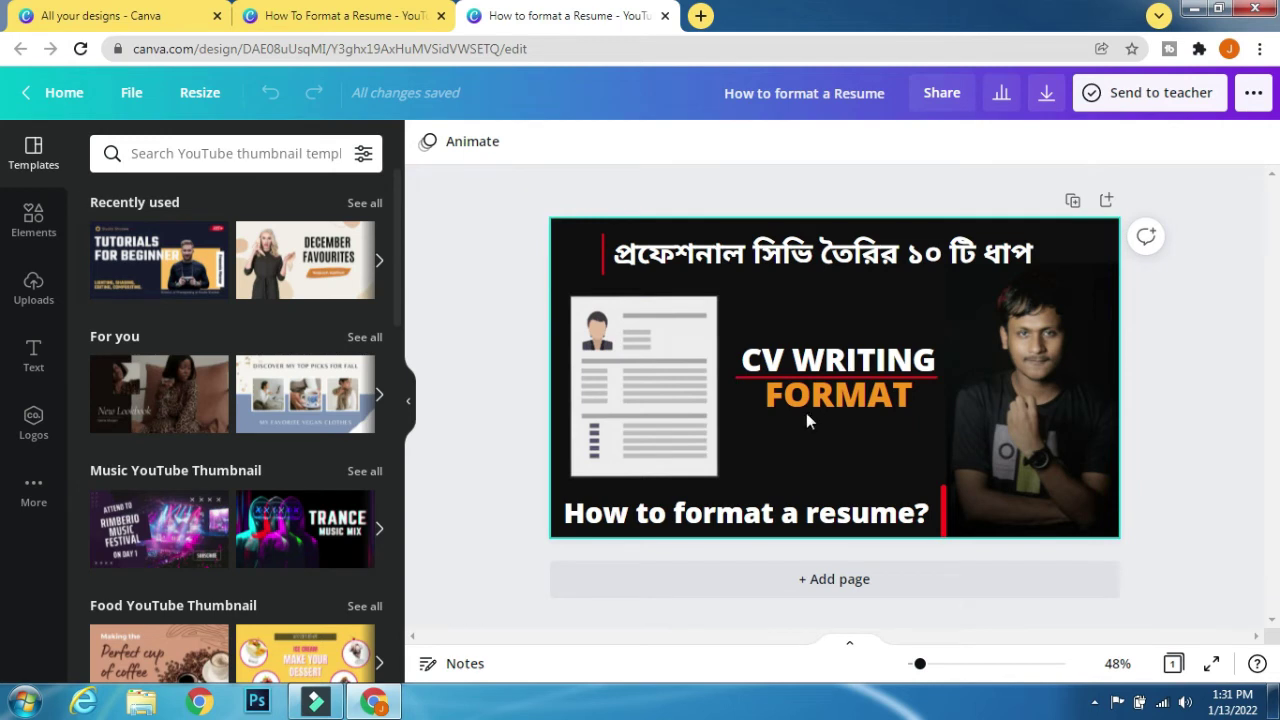
Step: Add a heading reading 'CV WRITING' just above the centre of the thumbnail
click(369, 10)
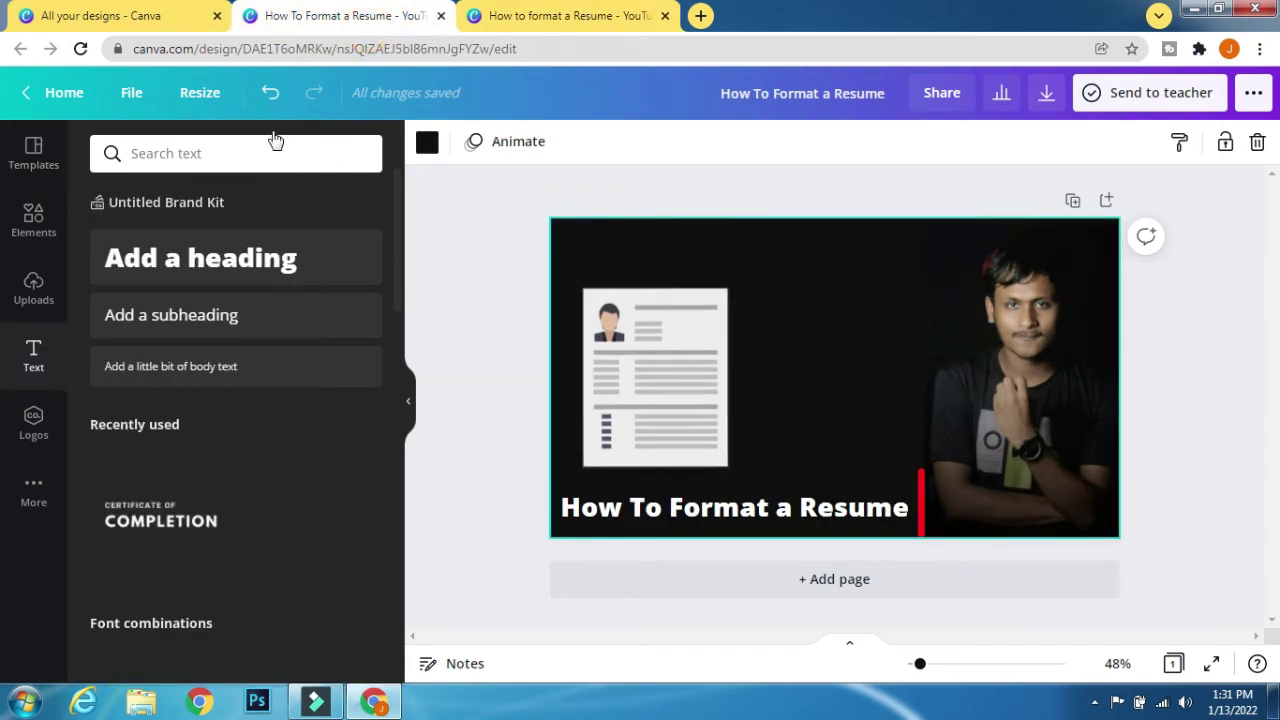
click(224, 262)
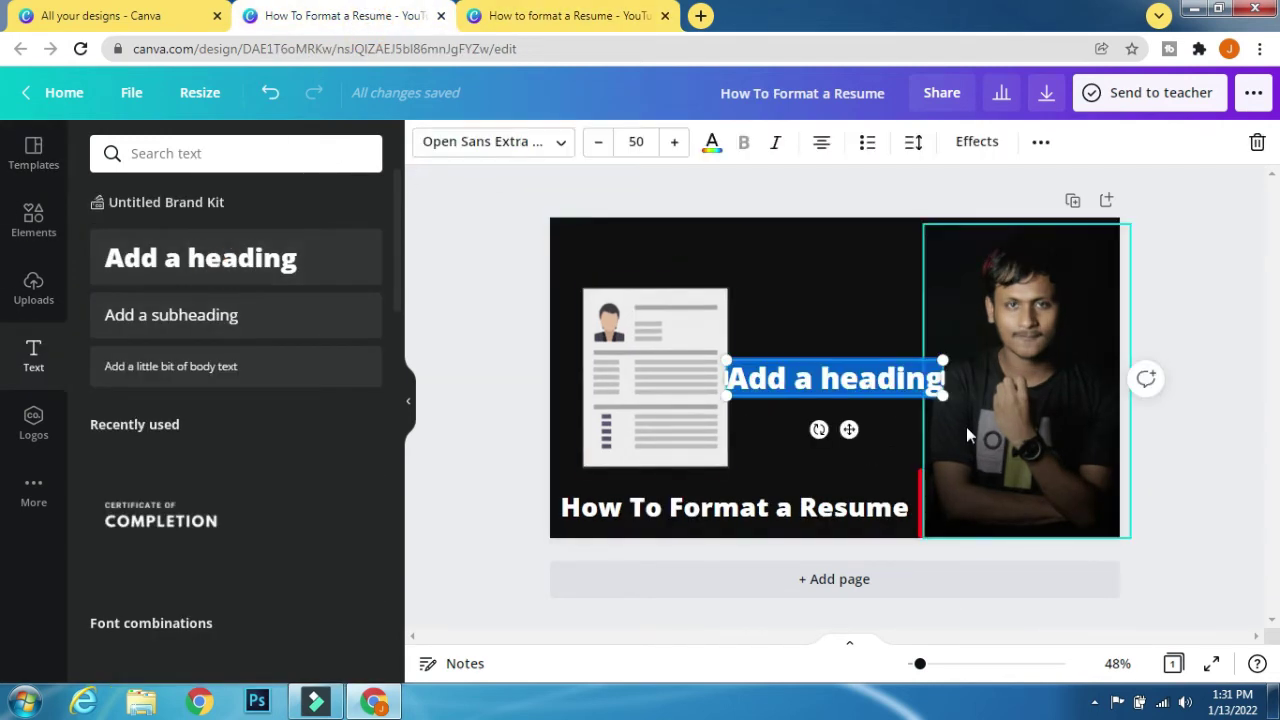
drag(838, 356, 866, 307)
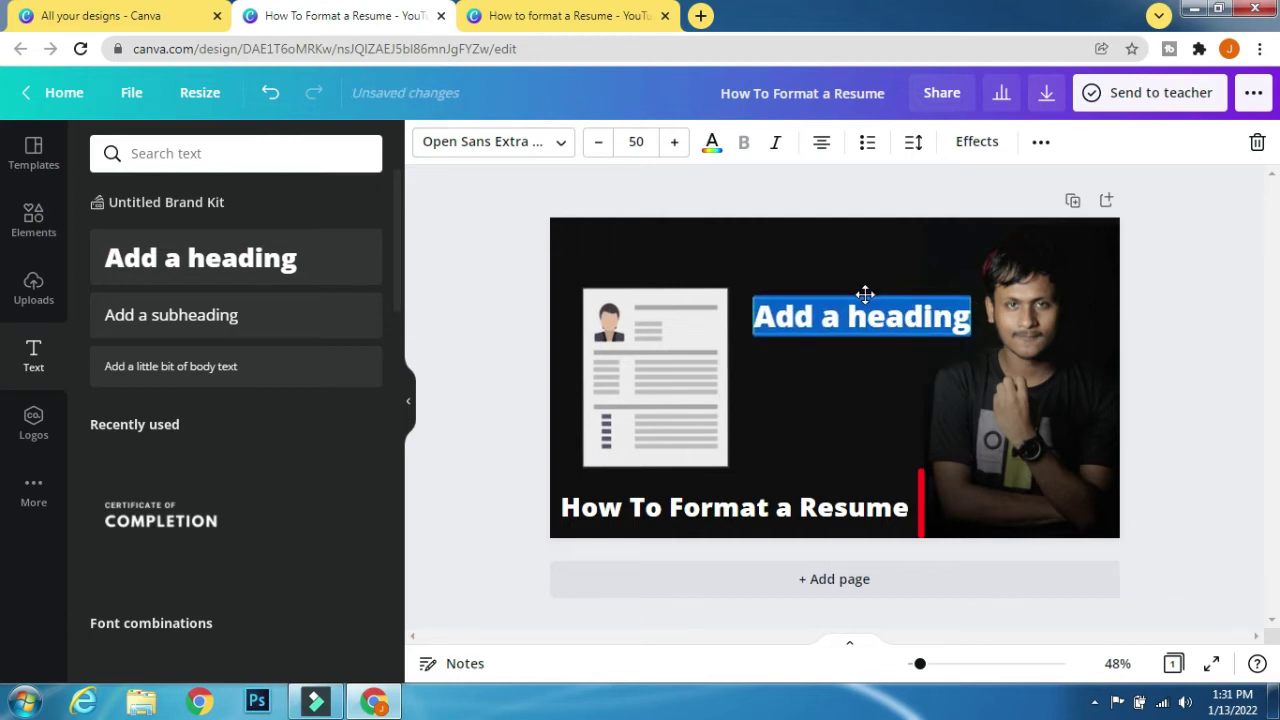
double_click(865, 310)
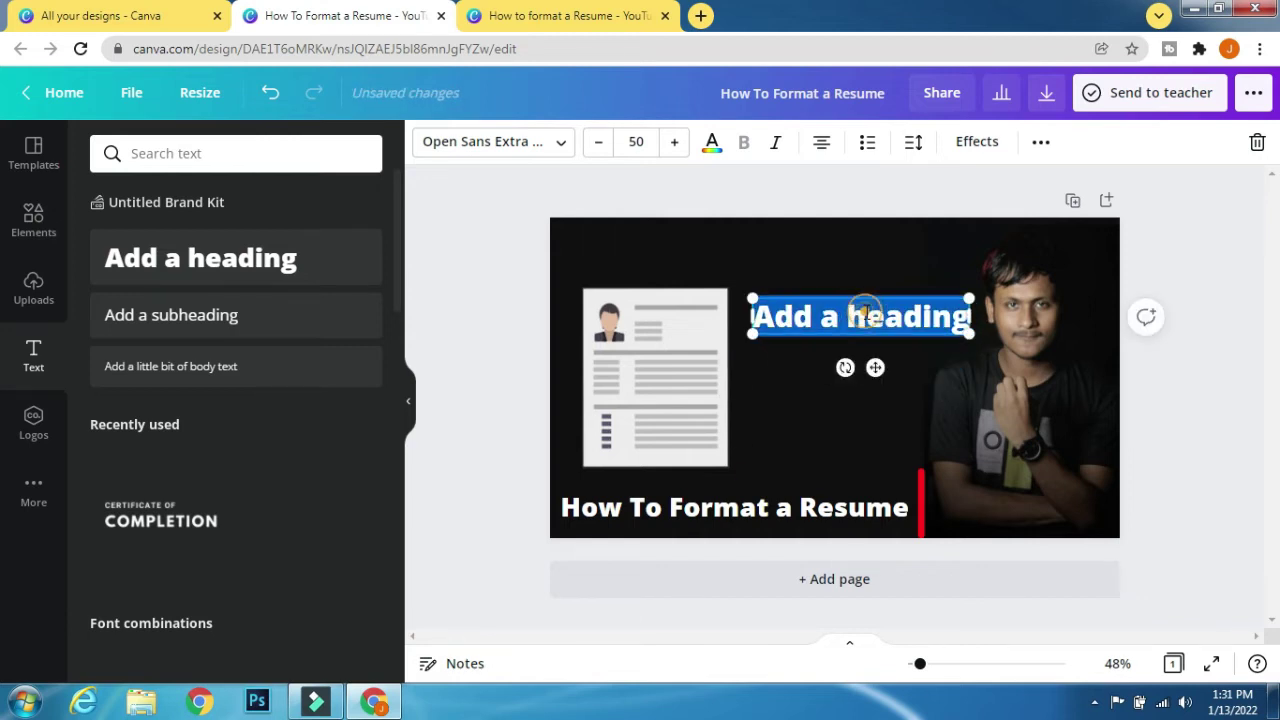
text(CV)
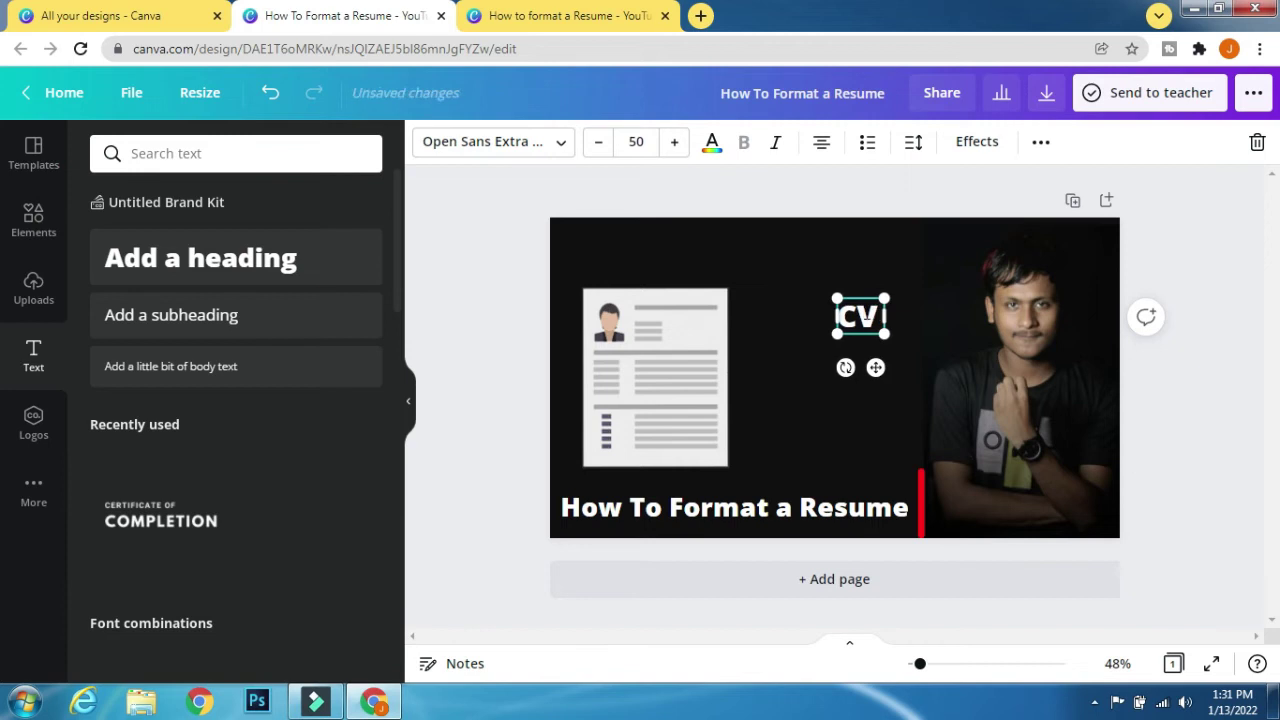
text( WRITING)
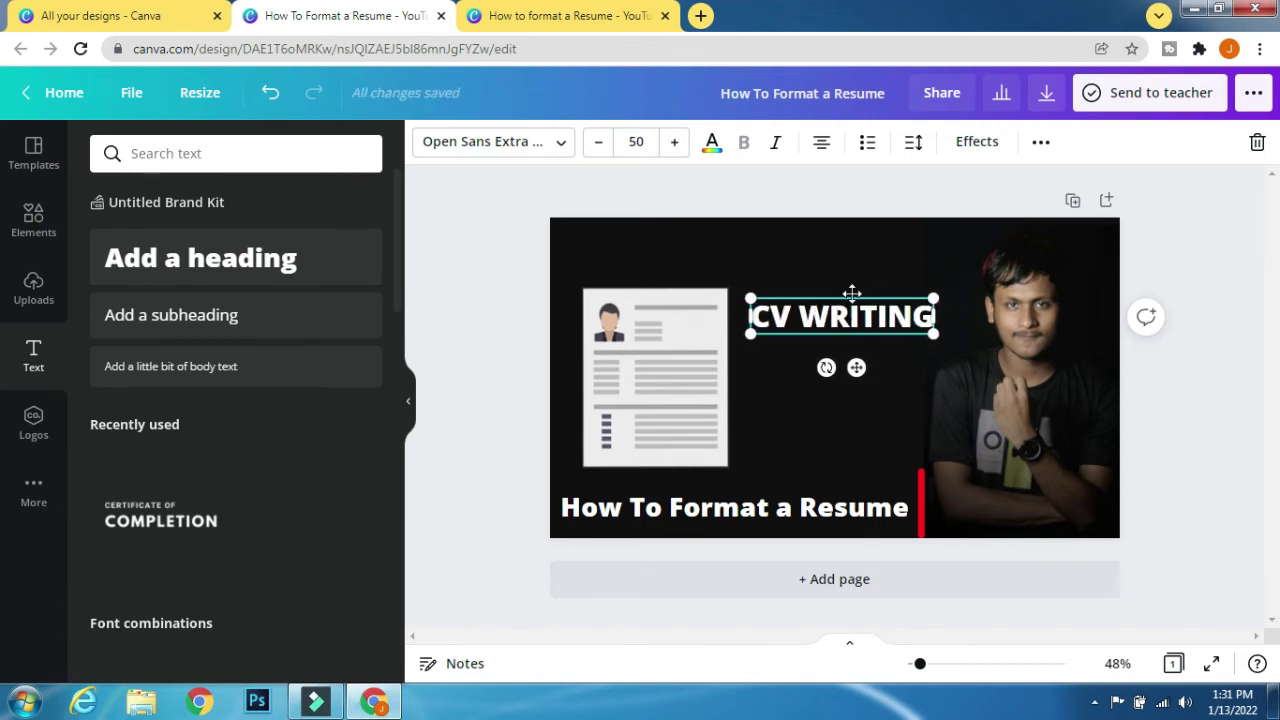
Step: Duplicate CV WRITING and place the copy below it, ready to retype as FORMAT
click(560, 15)
click(328, 12)
click(863, 261)
click(862, 303)
key(ctrl+d)
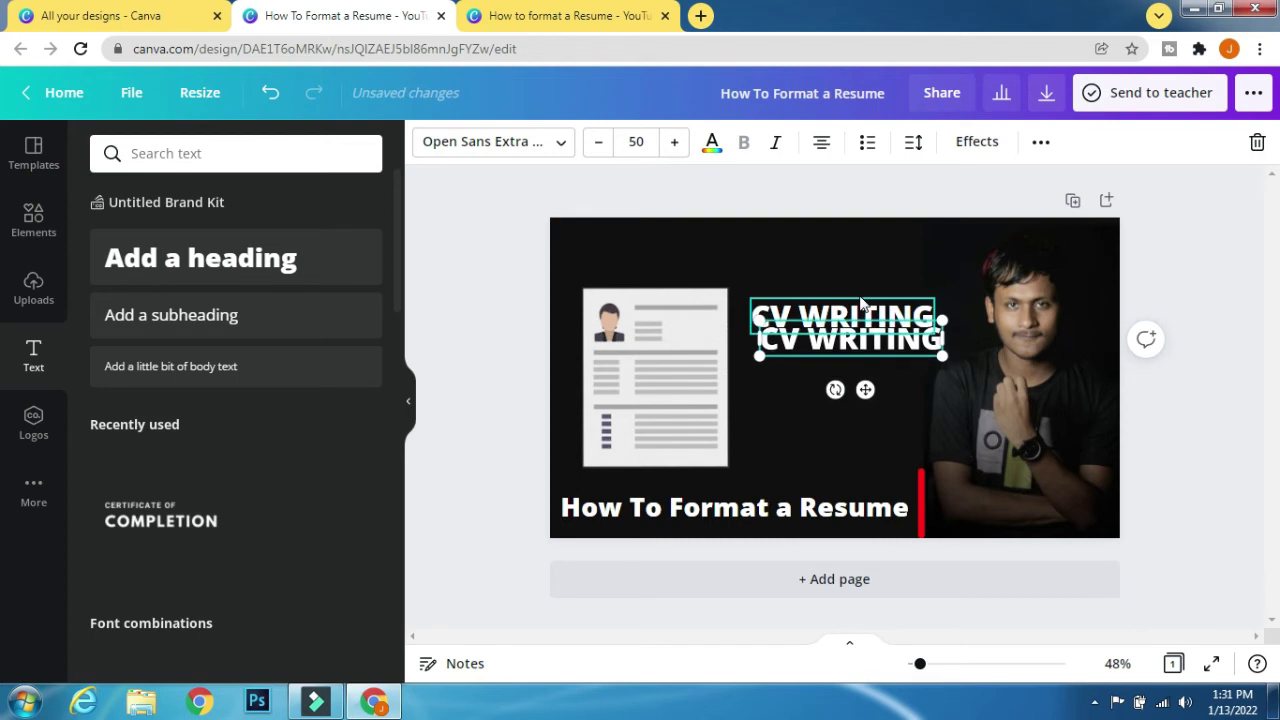
key(Down)
key(Down)
key(Down)
key(Down)
key(Down)
key(Down)
key(Down)
key(Down)
key(Down)
key(Down)
key(Left)
key(Left)
key(Left)
key(Left)
key(Left)
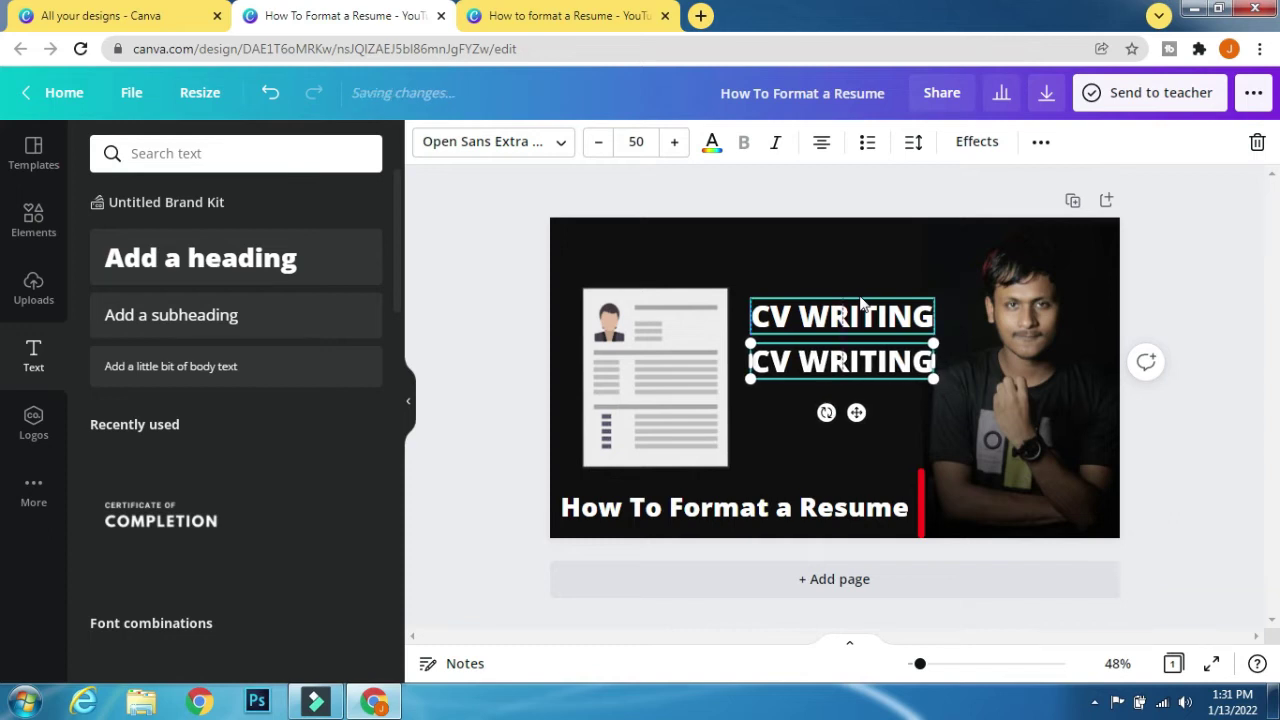
triple_click(838, 362)
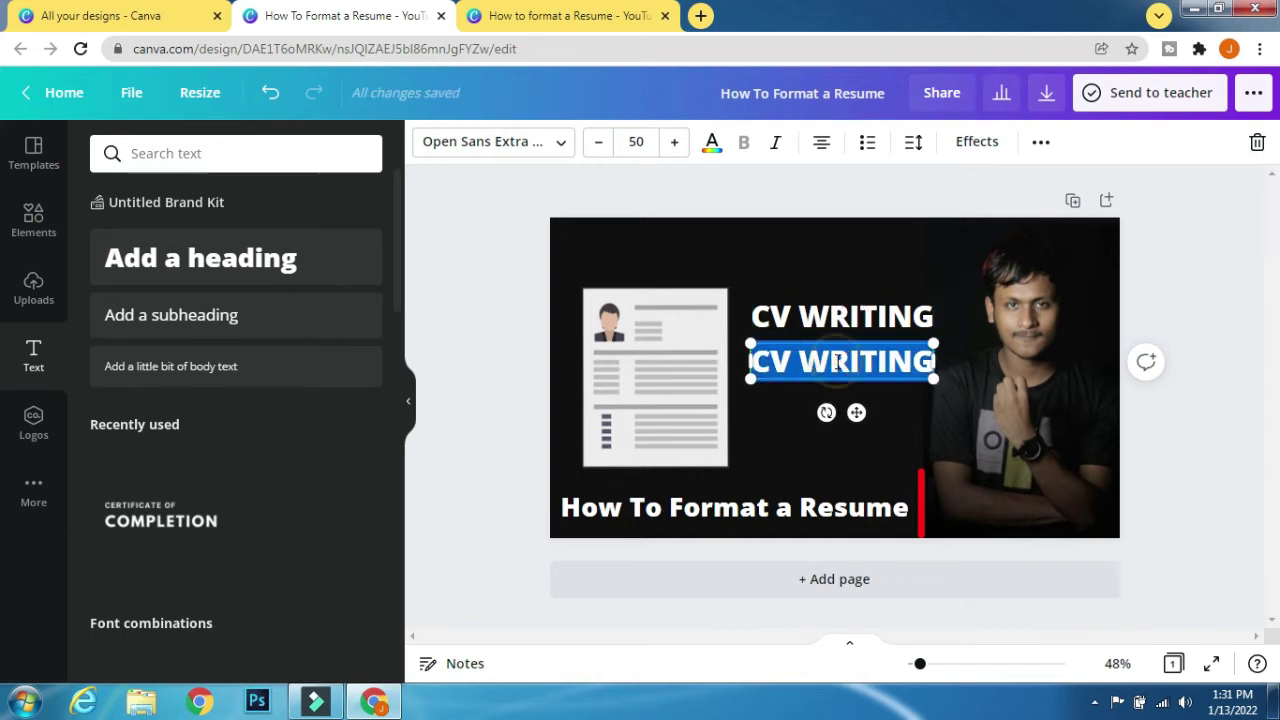
Step: Colour the FORMAT text dark orange #DD8E16, checking against the reference design
click(580, 16)
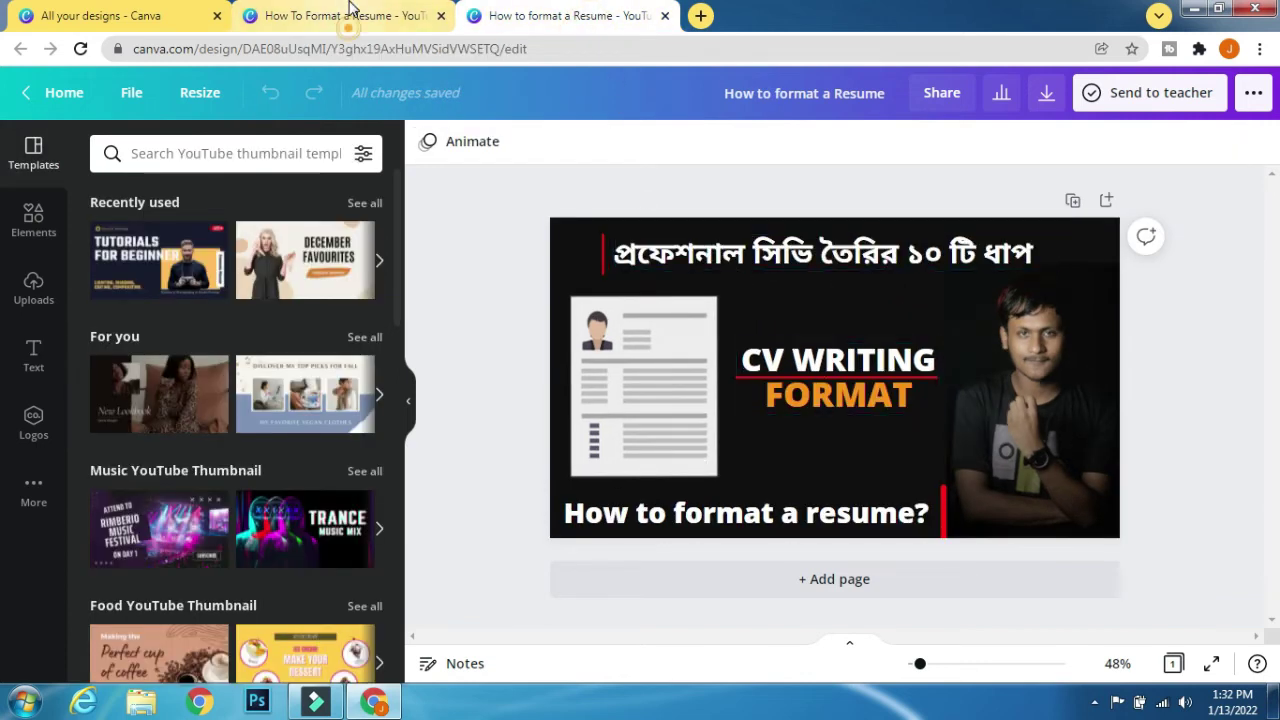
click(351, 14)
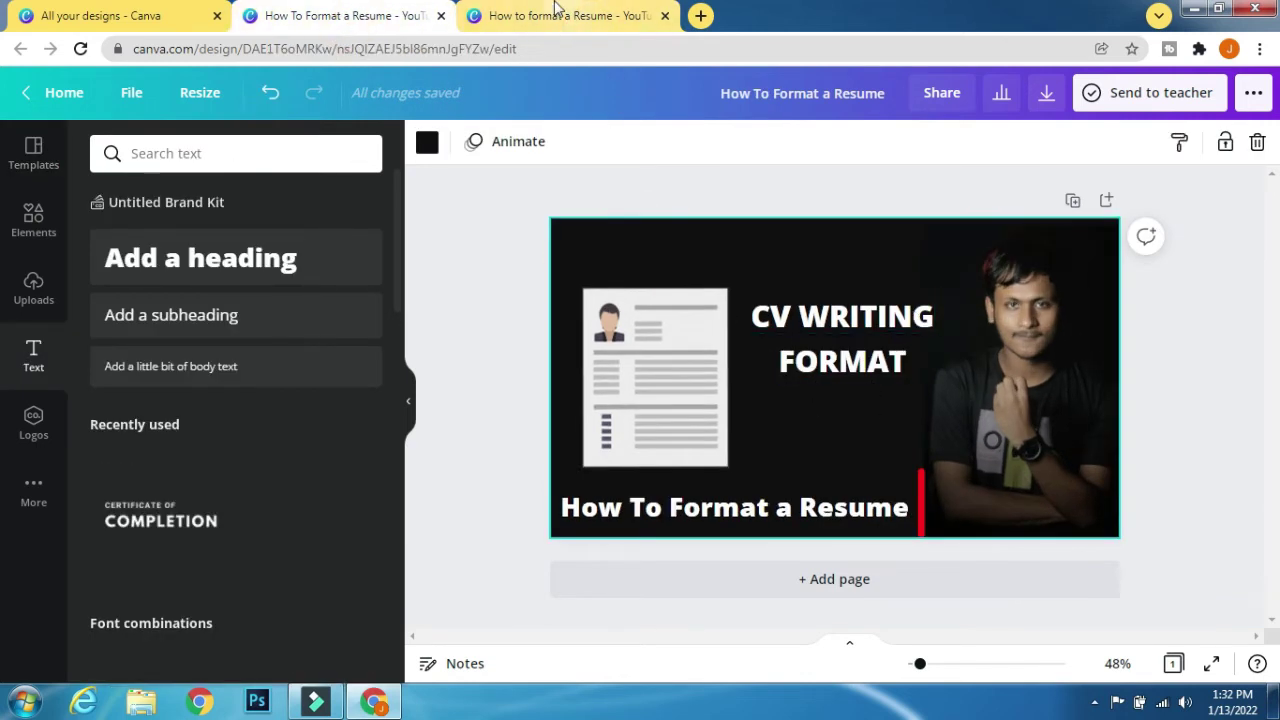
click(560, 15)
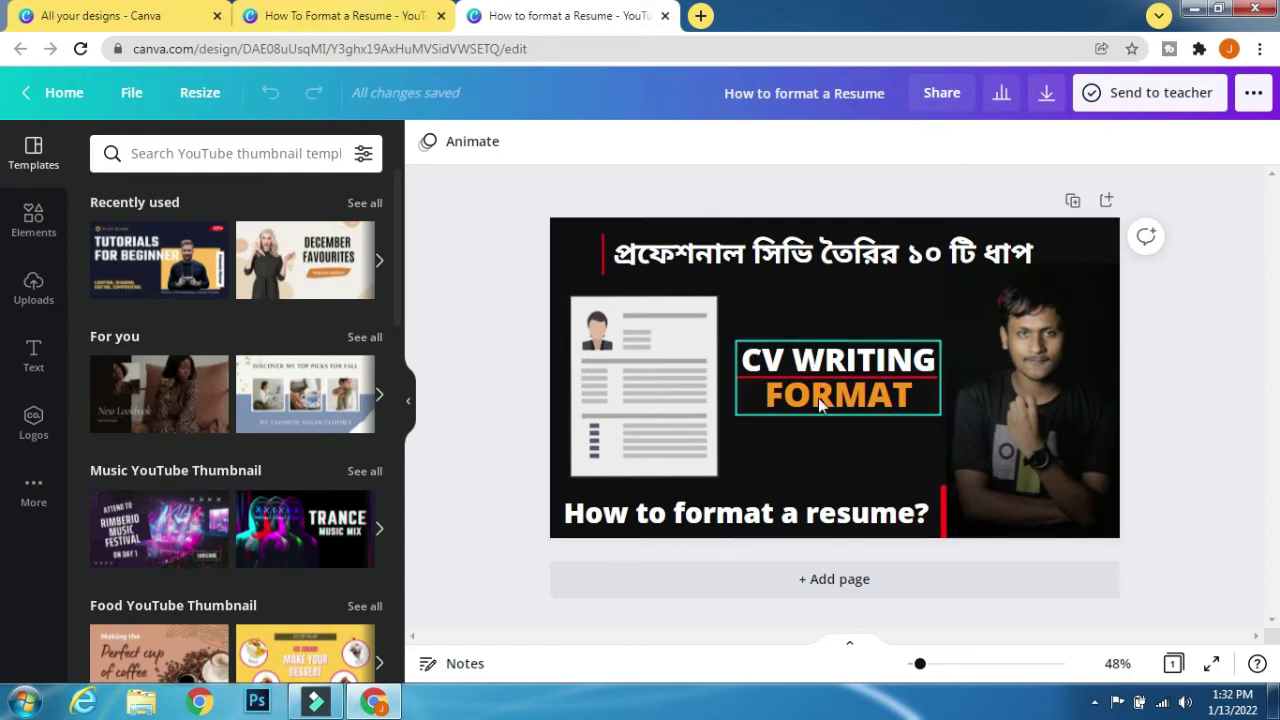
click(395, 15)
click(840, 368)
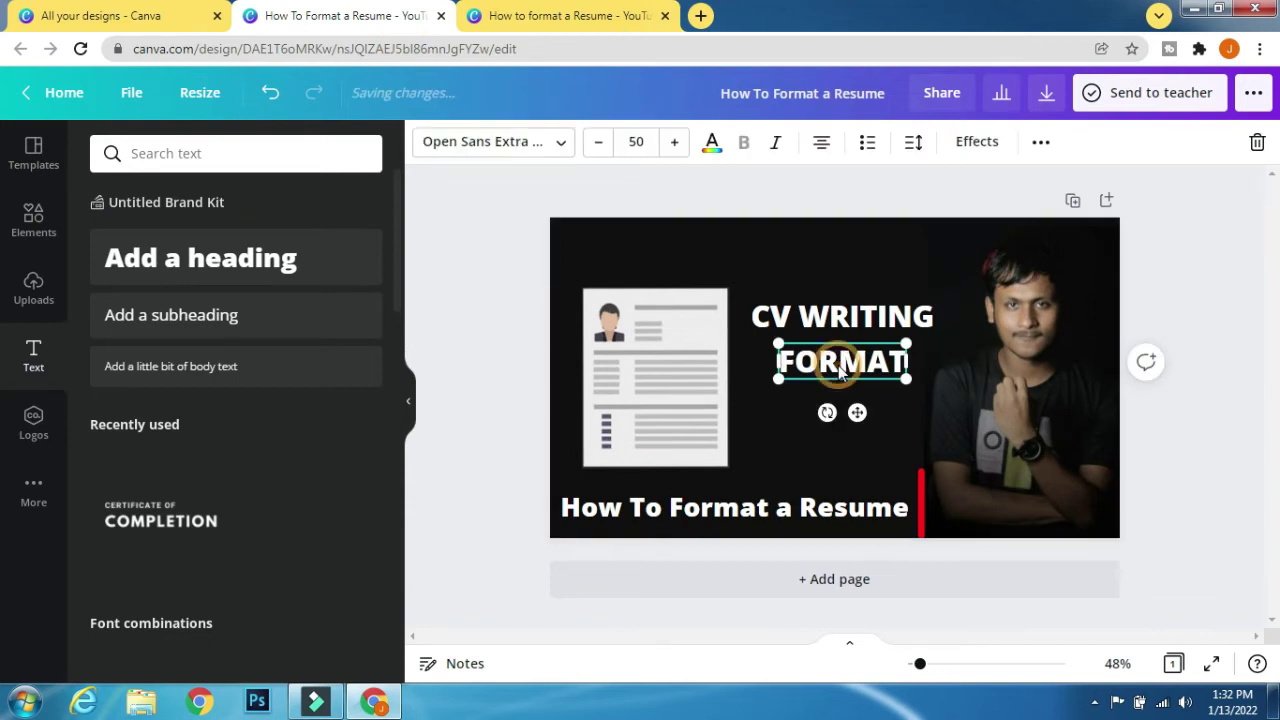
click(712, 143)
scroll(243, 374, down, 1)
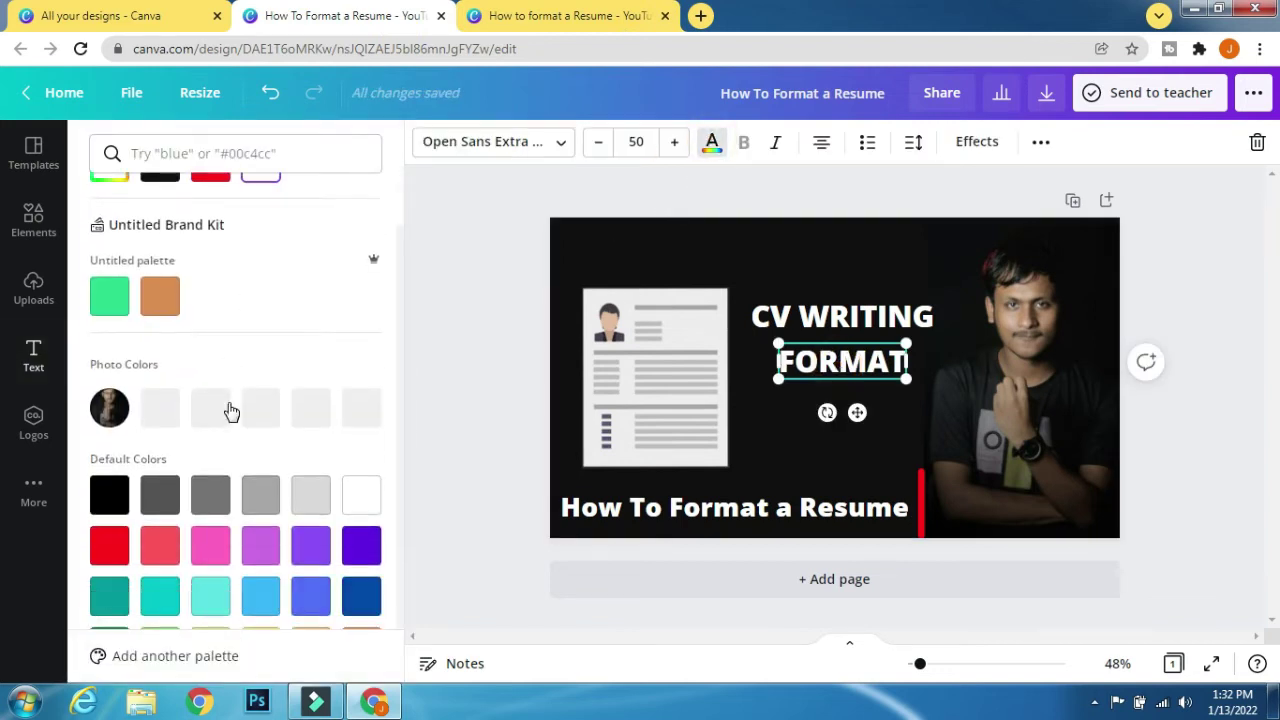
scroll(229, 409, down, 1)
click(320, 592)
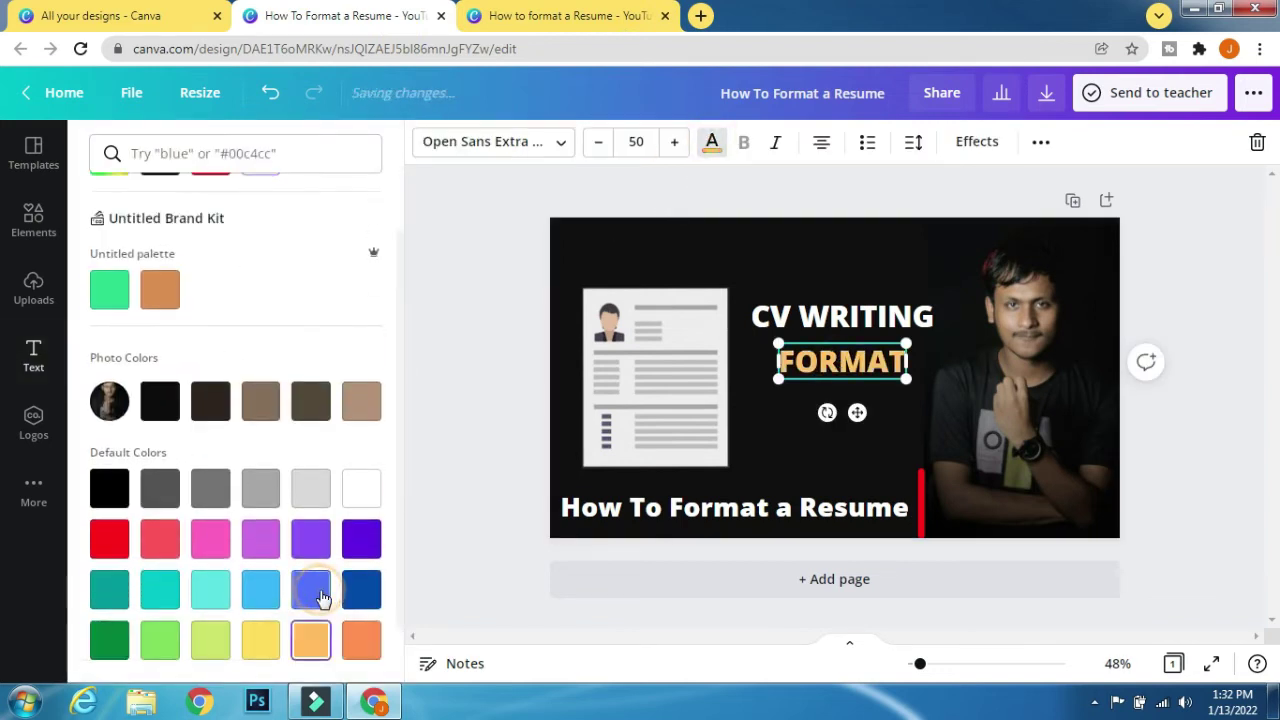
click(555, 16)
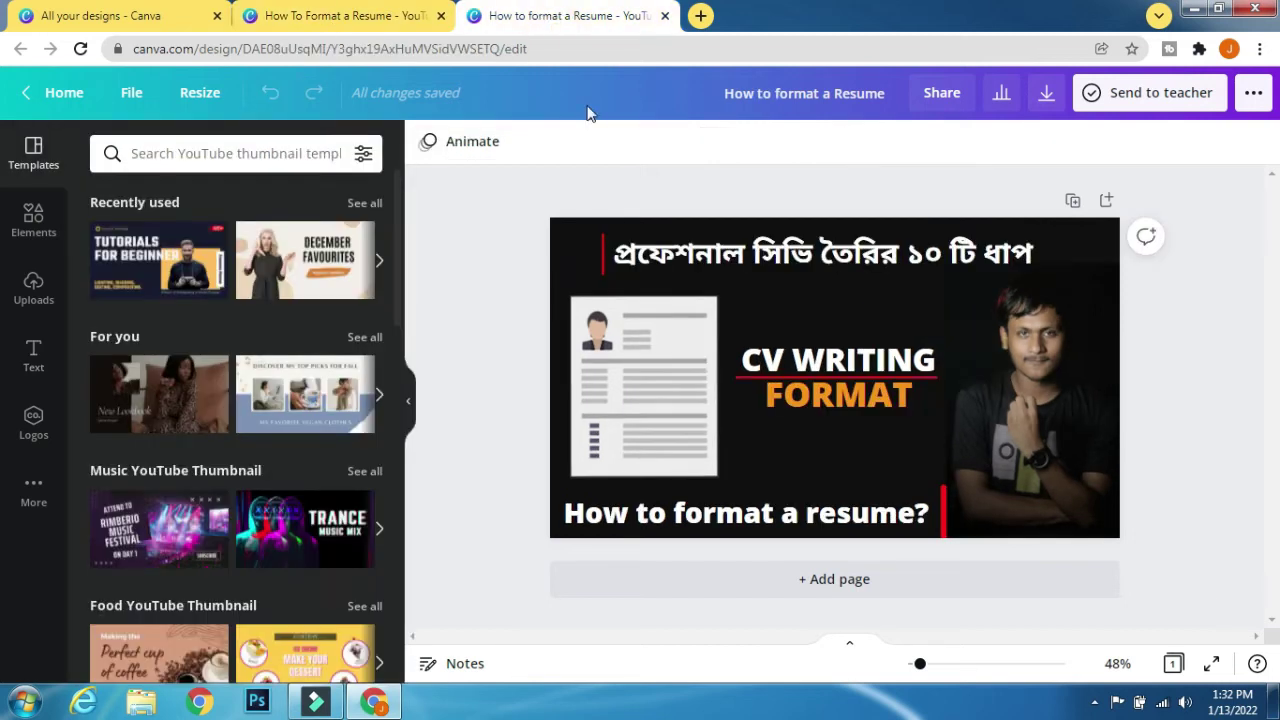
click(375, 8)
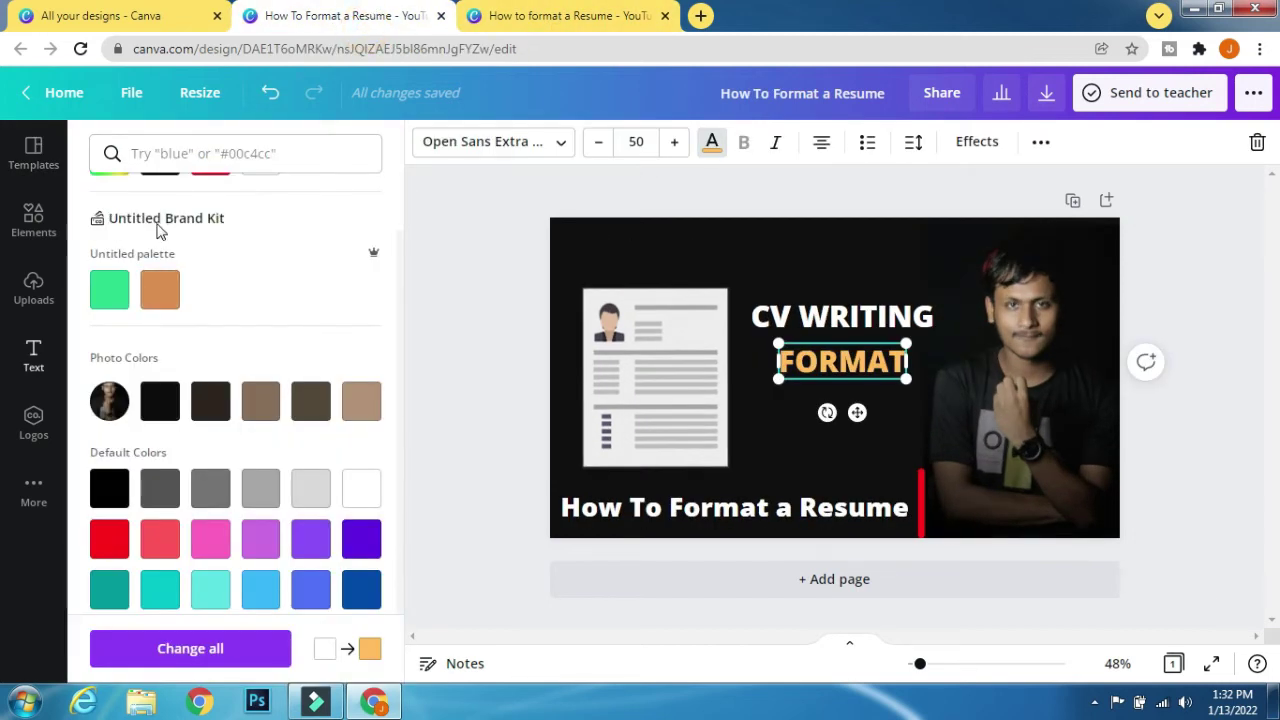
scroll(112, 240, up, 1)
click(112, 240)
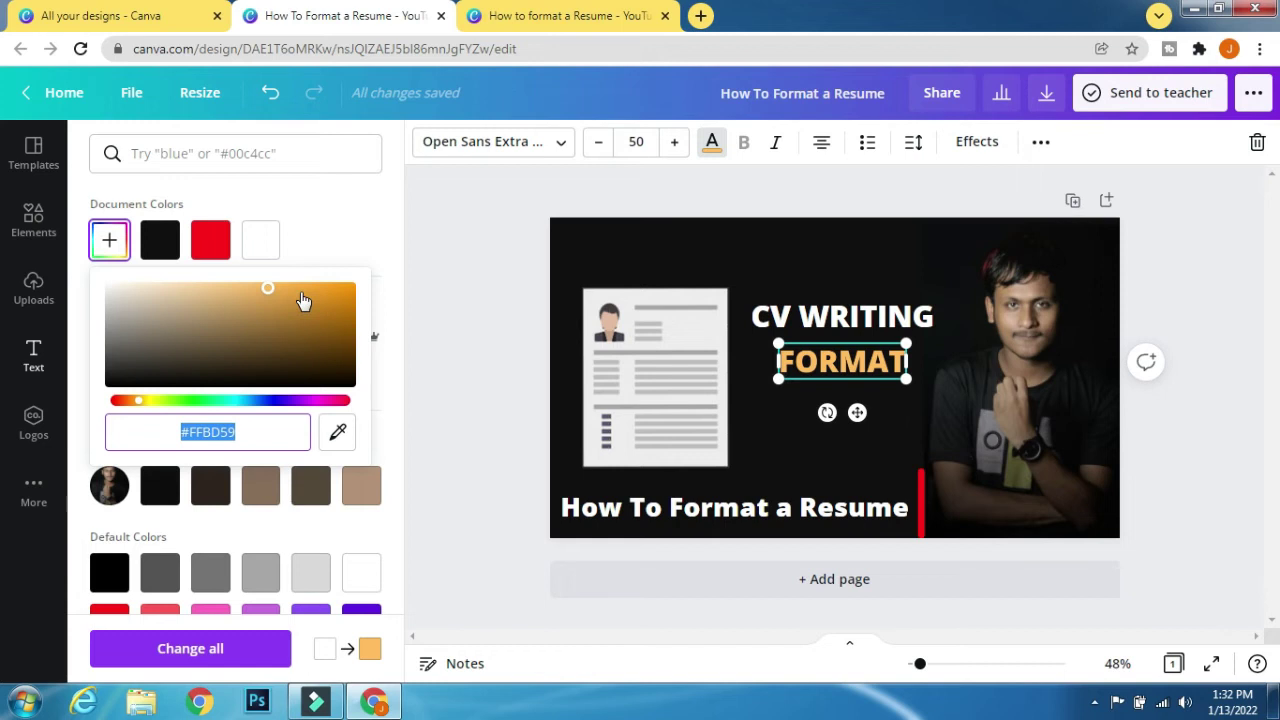
mouse_move(304, 298)
mouse_down()
mouse_move(300, 287)
mouse_move(330, 296)
mouse_up()
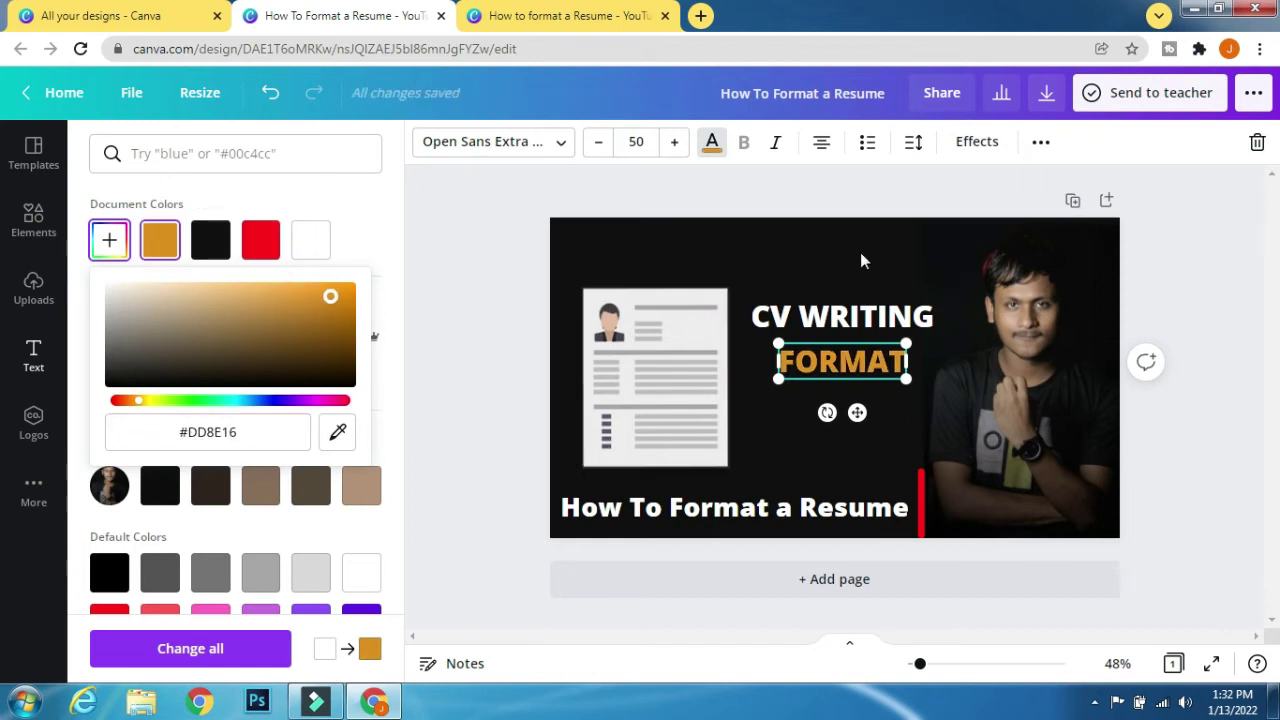
key(Escape)
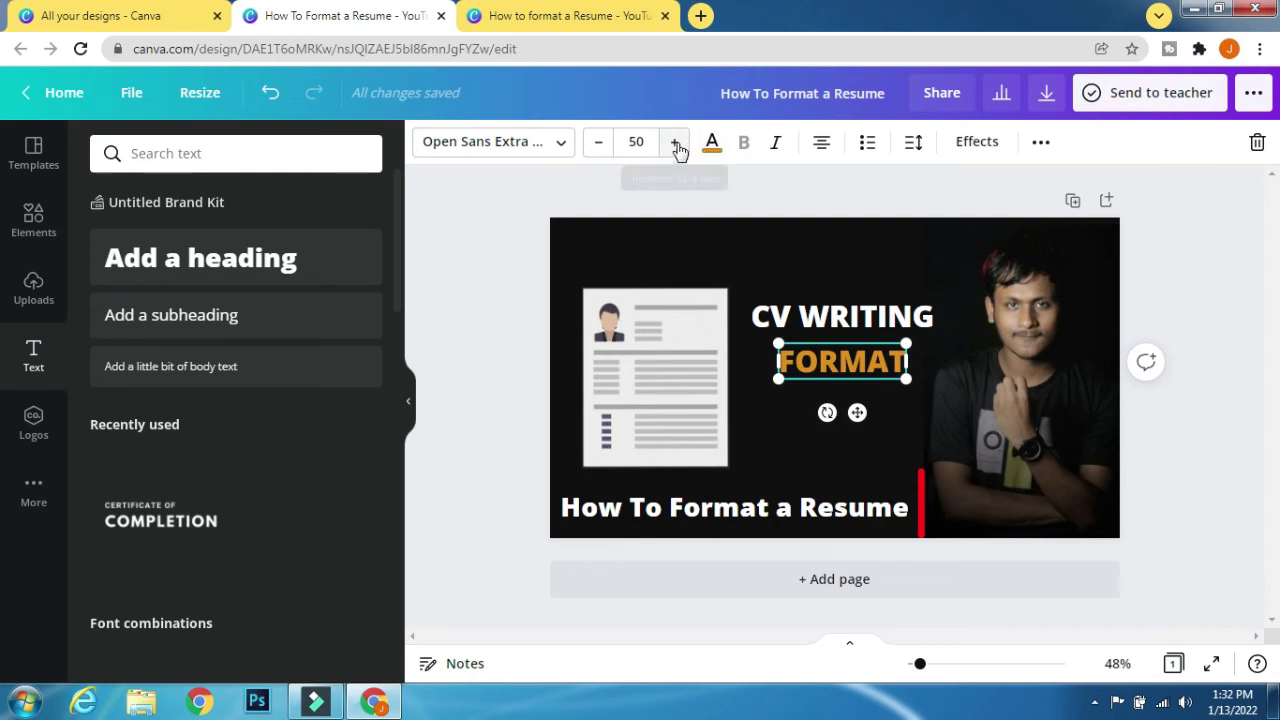
Step: Enlarge FORMAT to size 56 and also enlarge the CV WRITING line
click(676, 142)
click(676, 142)
click(676, 142)
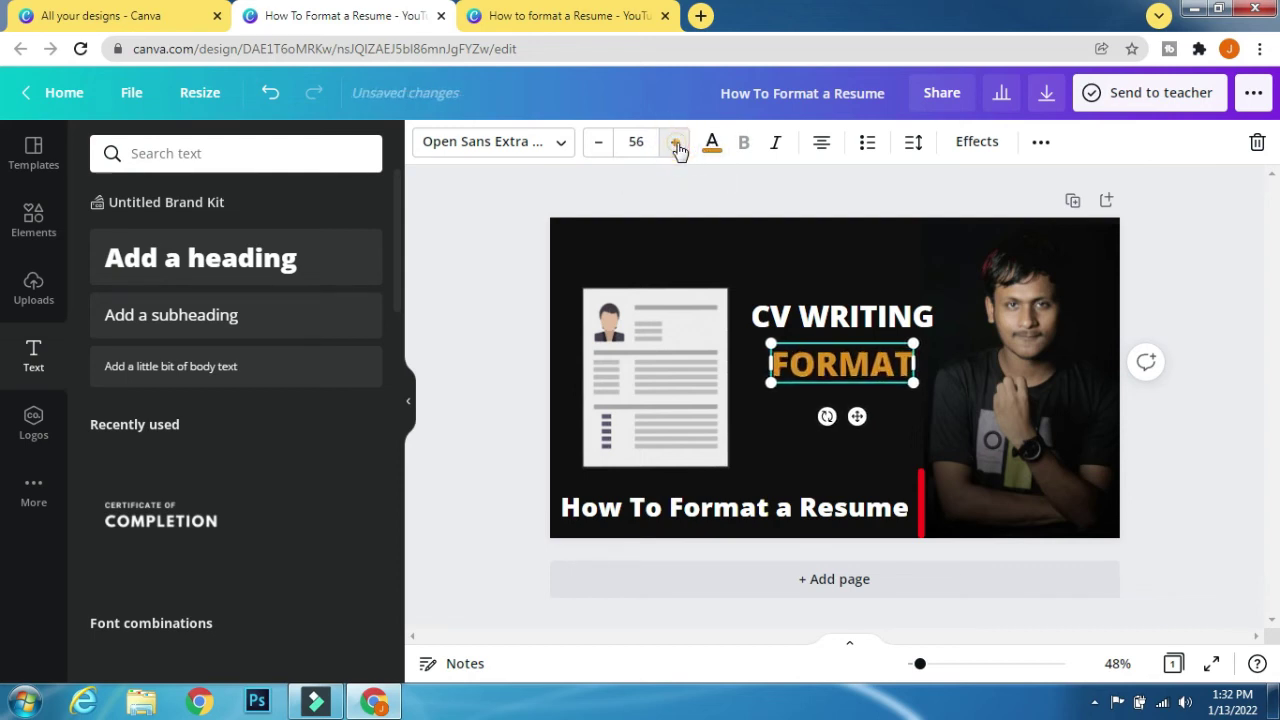
click(676, 142)
click(676, 142)
click(848, 250)
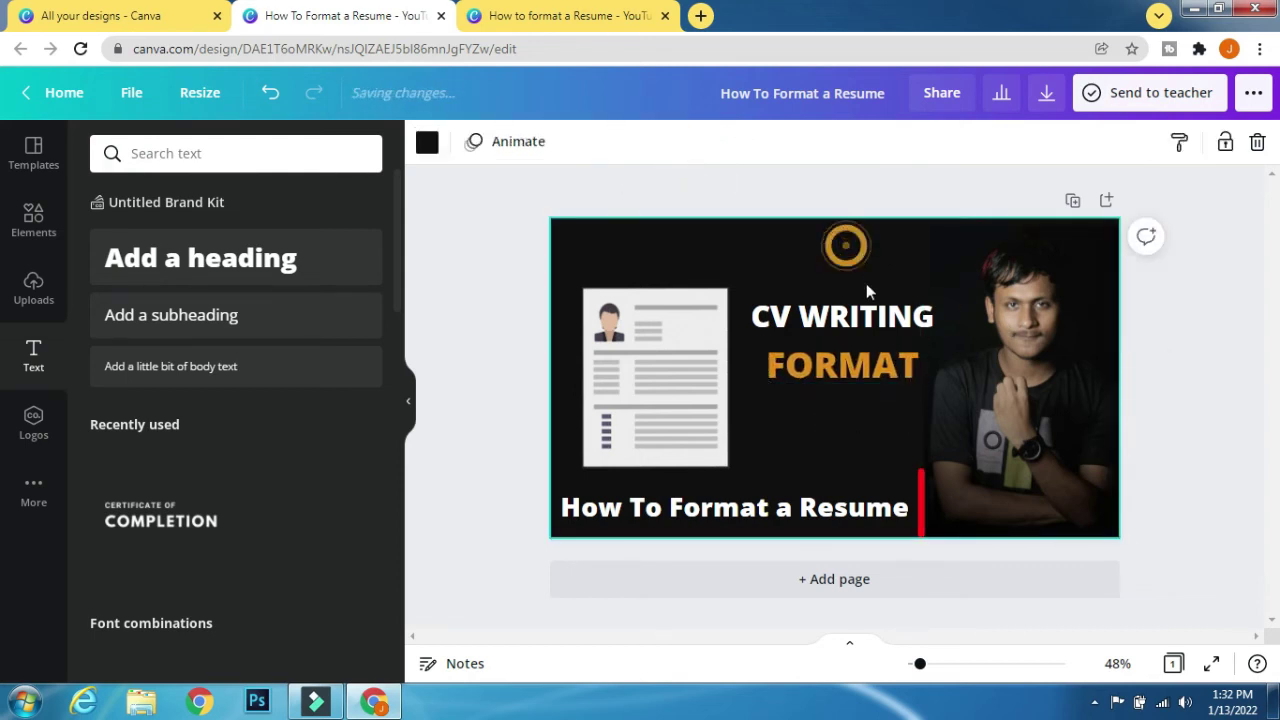
click(864, 316)
click(676, 142)
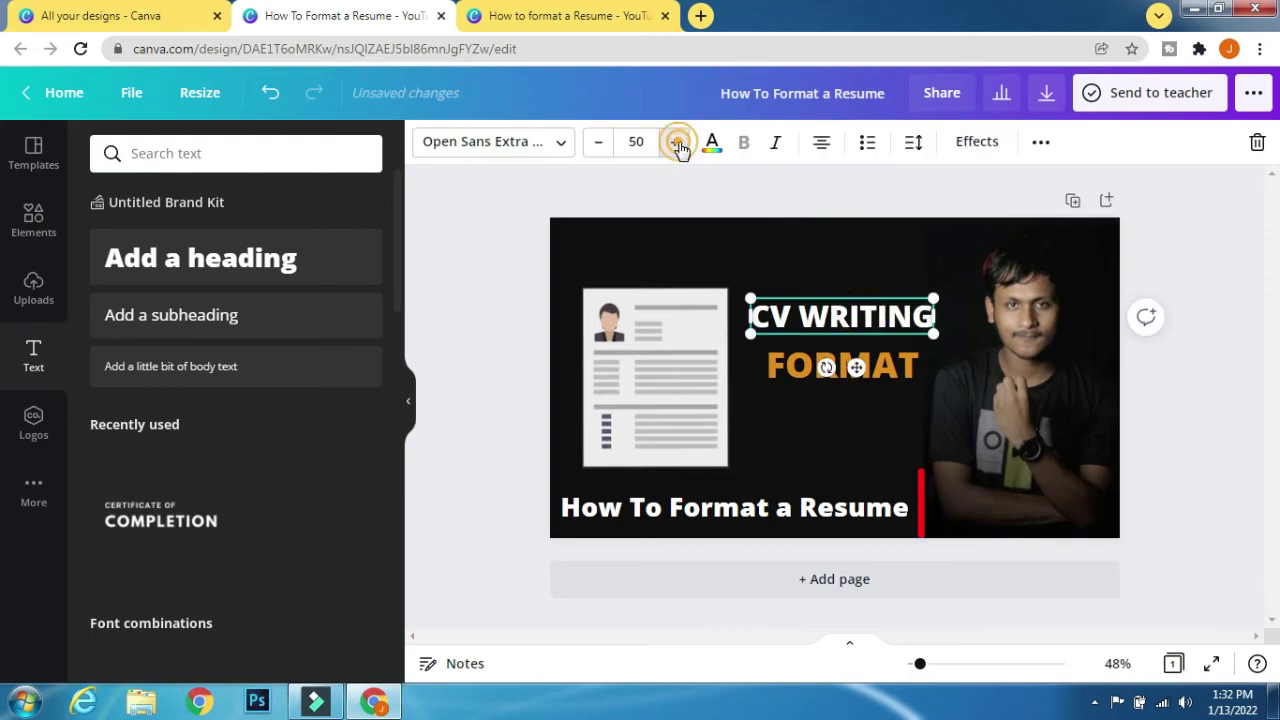
click(676, 142)
click(676, 142)
click(676, 142)
click(789, 254)
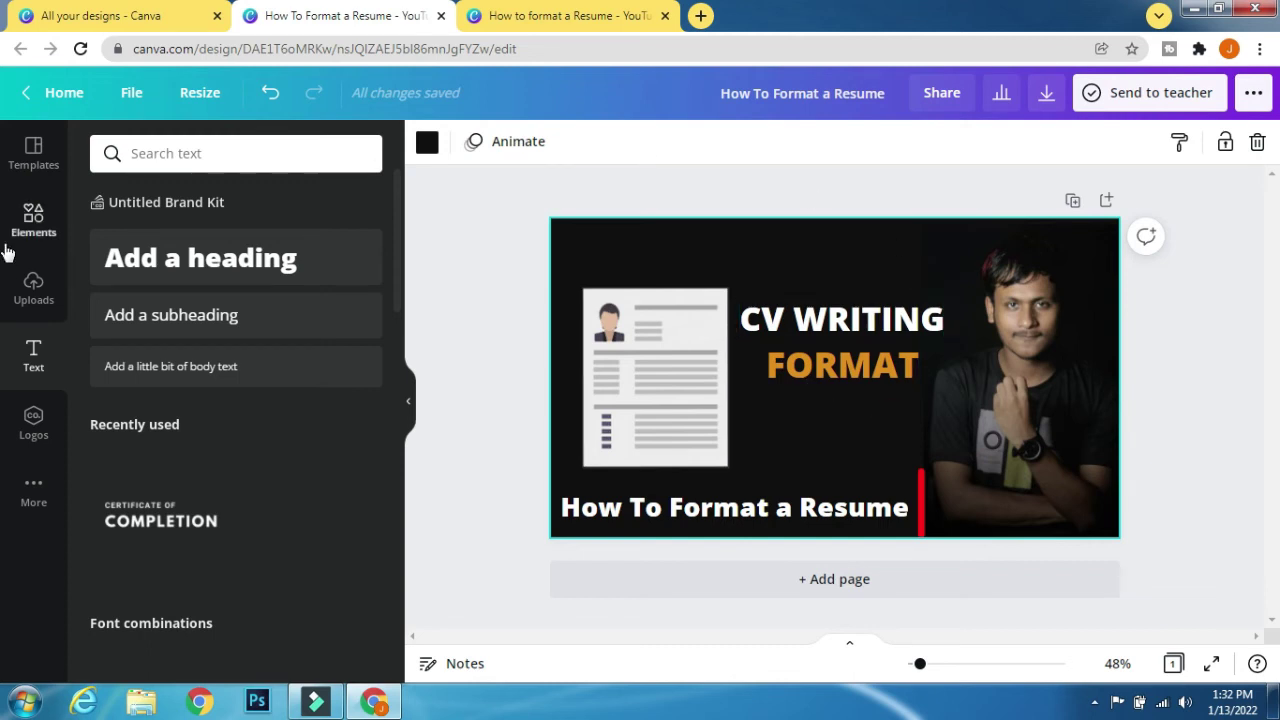
Step: Add a thin red line between CV WRITING and FORMAT, lengthened slightly to the right
click(27, 220)
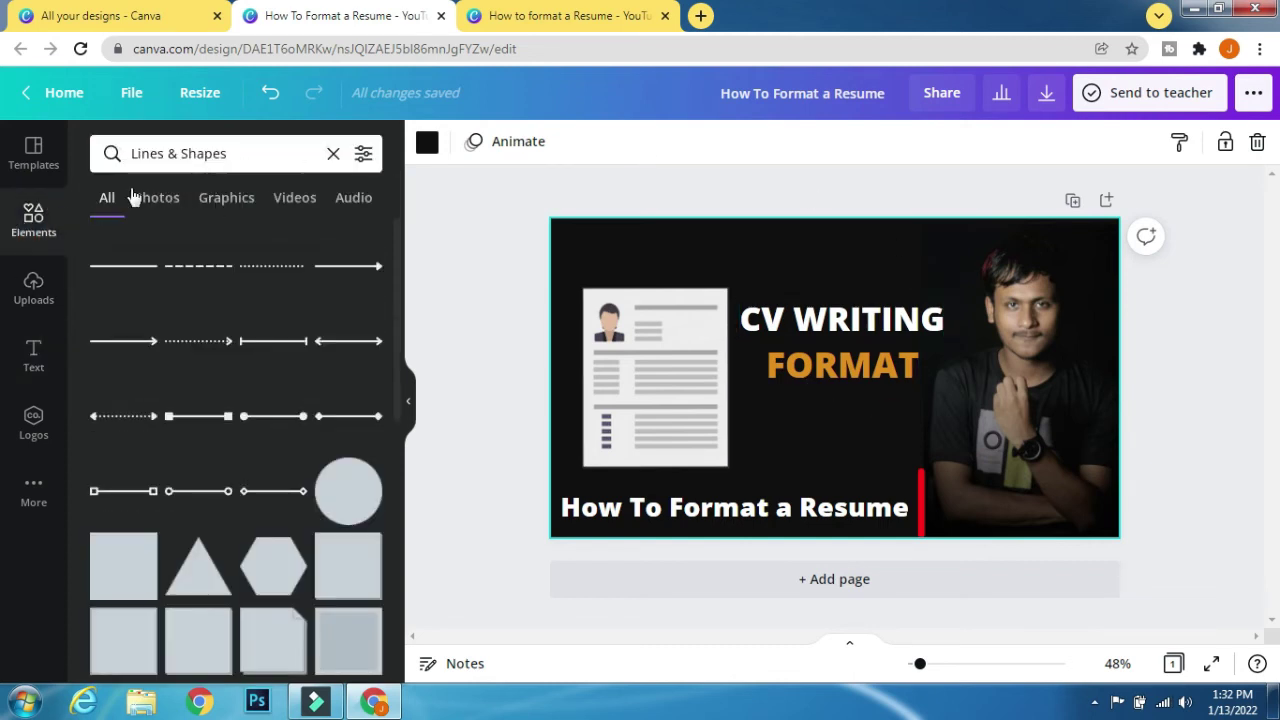
click(112, 267)
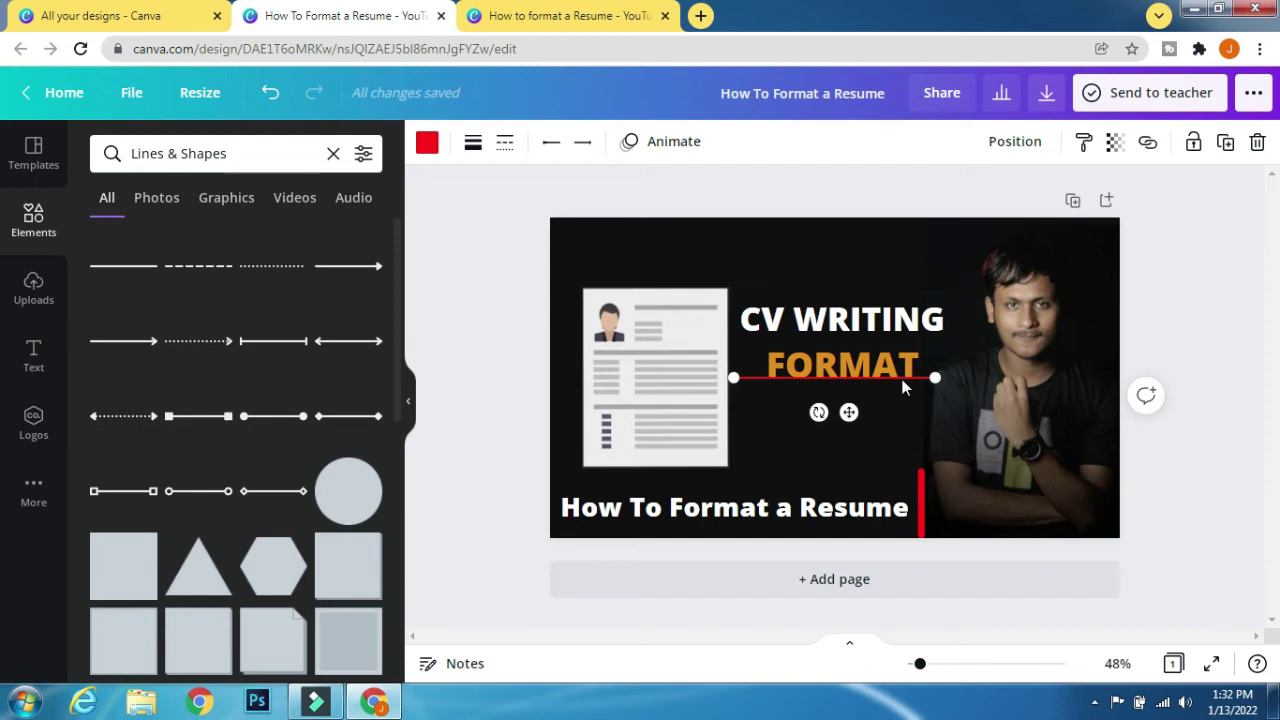
key(Up)
key(Up)
key(Up)
key(Up)
key(Up)
key(Up)
key(Up)
key(Up)
key(Up)
key(Up)
key(Up)
key(Up)
key(Up)
key(Up)
key(Up)
key(Up)
key(Up)
key(Up)
key(Up)
key(Up)
key(Up)
key(Up)
key(Up)
key(Up)
key(Up)
key(Up)
key(Up)
key(Up)
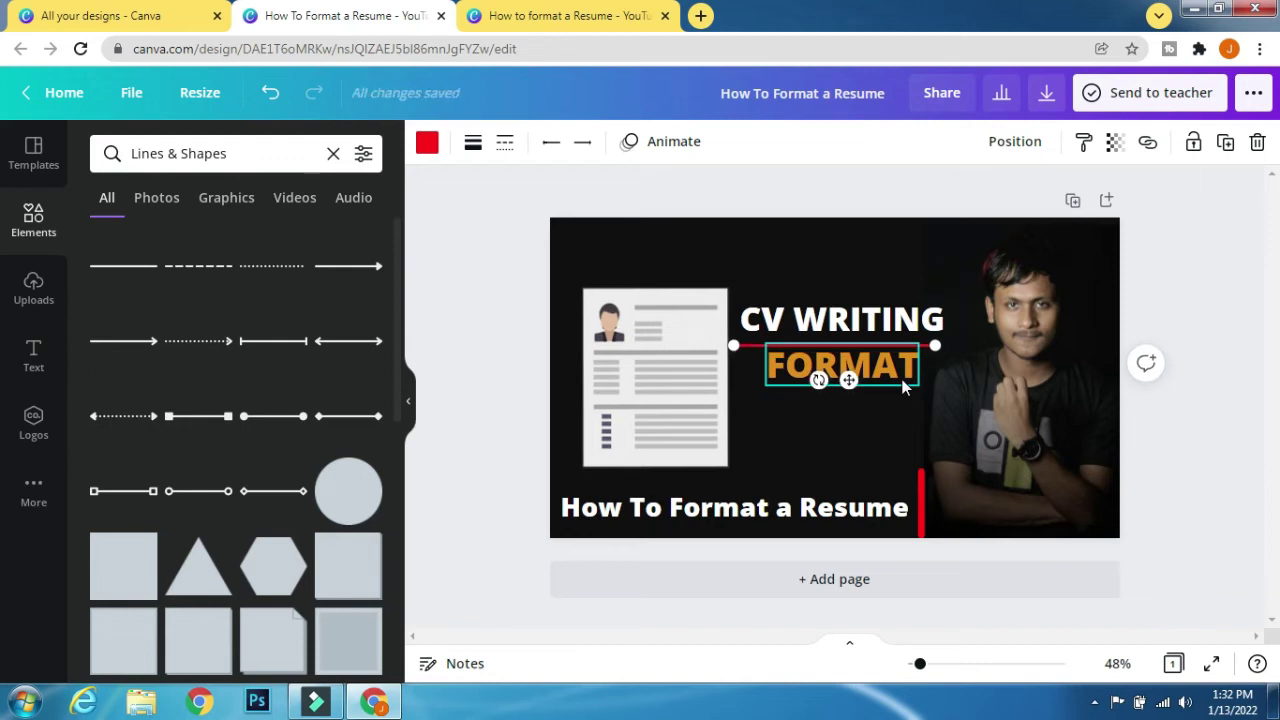
key(Up)
key(Up)
key(Up)
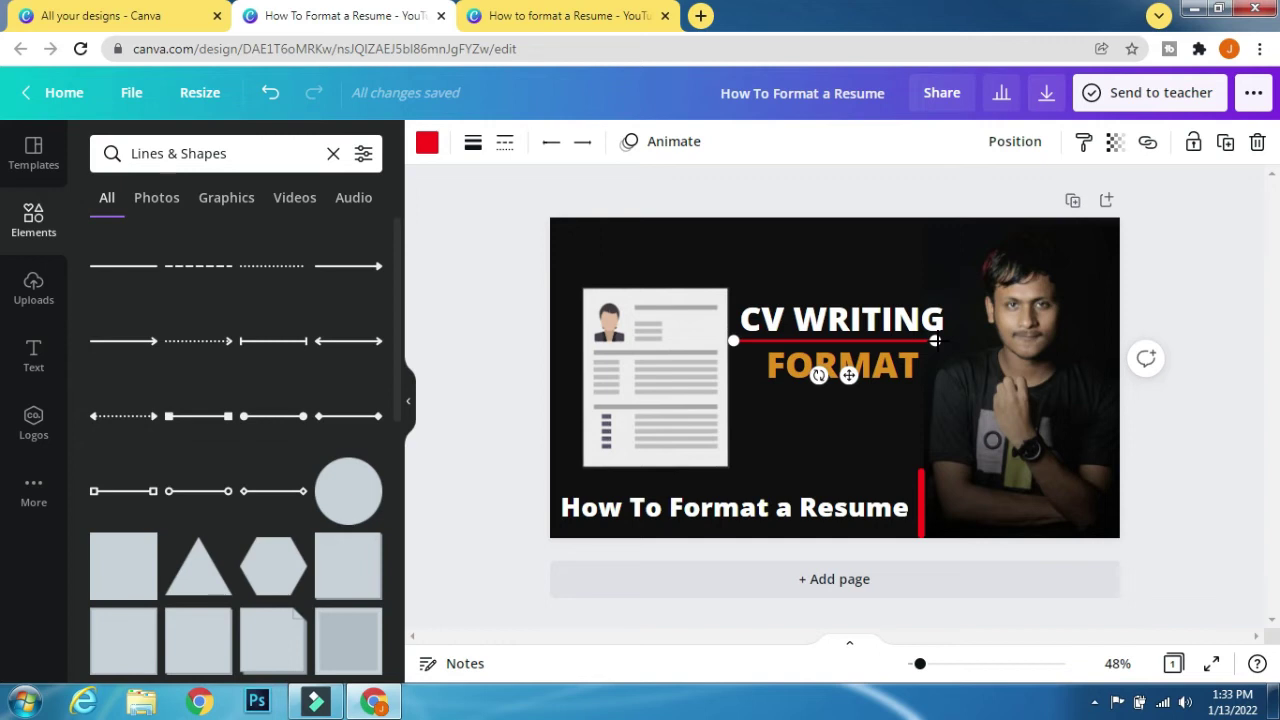
drag(934, 340, 955, 341)
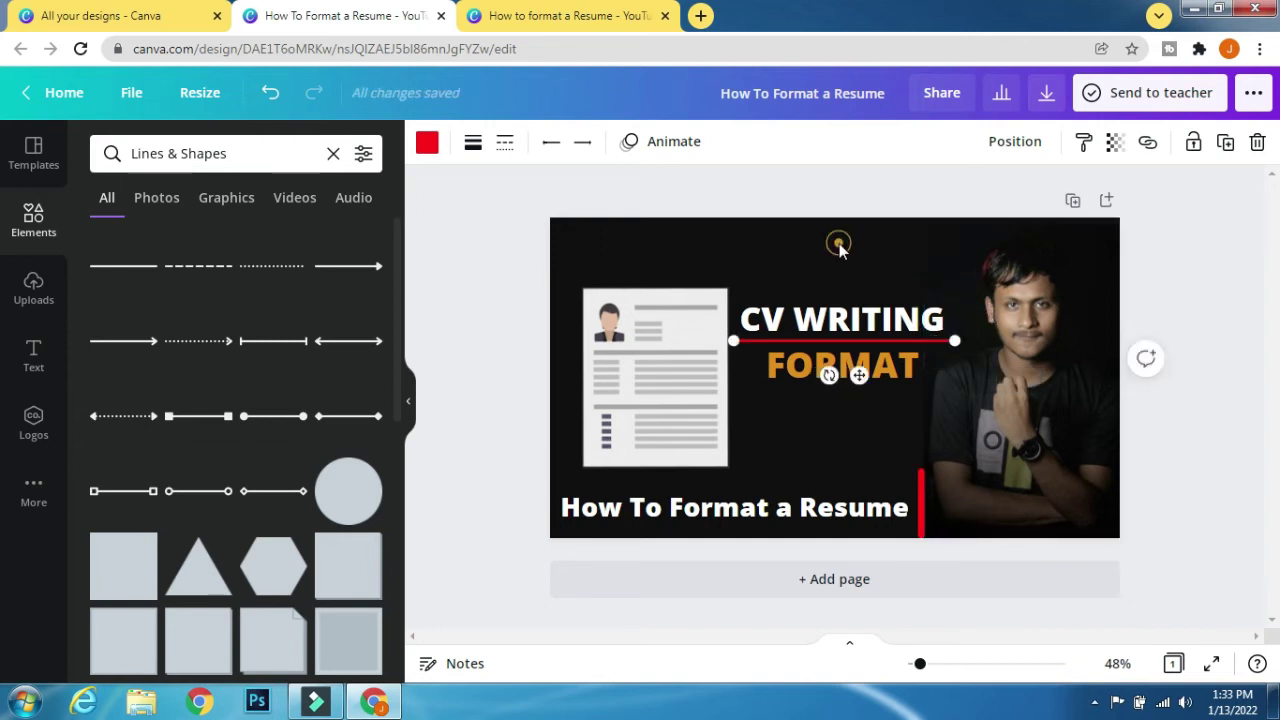
click(874, 271)
Step: Compare with the reference design and nudge the resume graphic slightly left
click(560, 15)
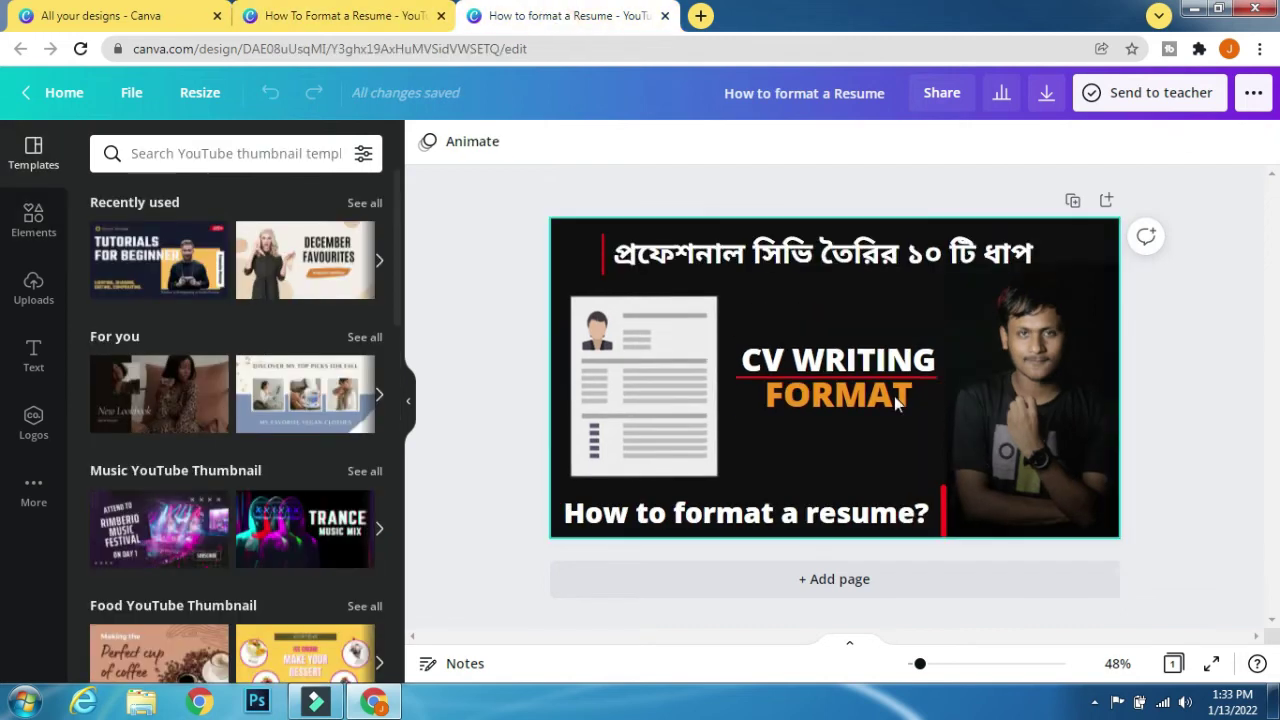
click(345, 12)
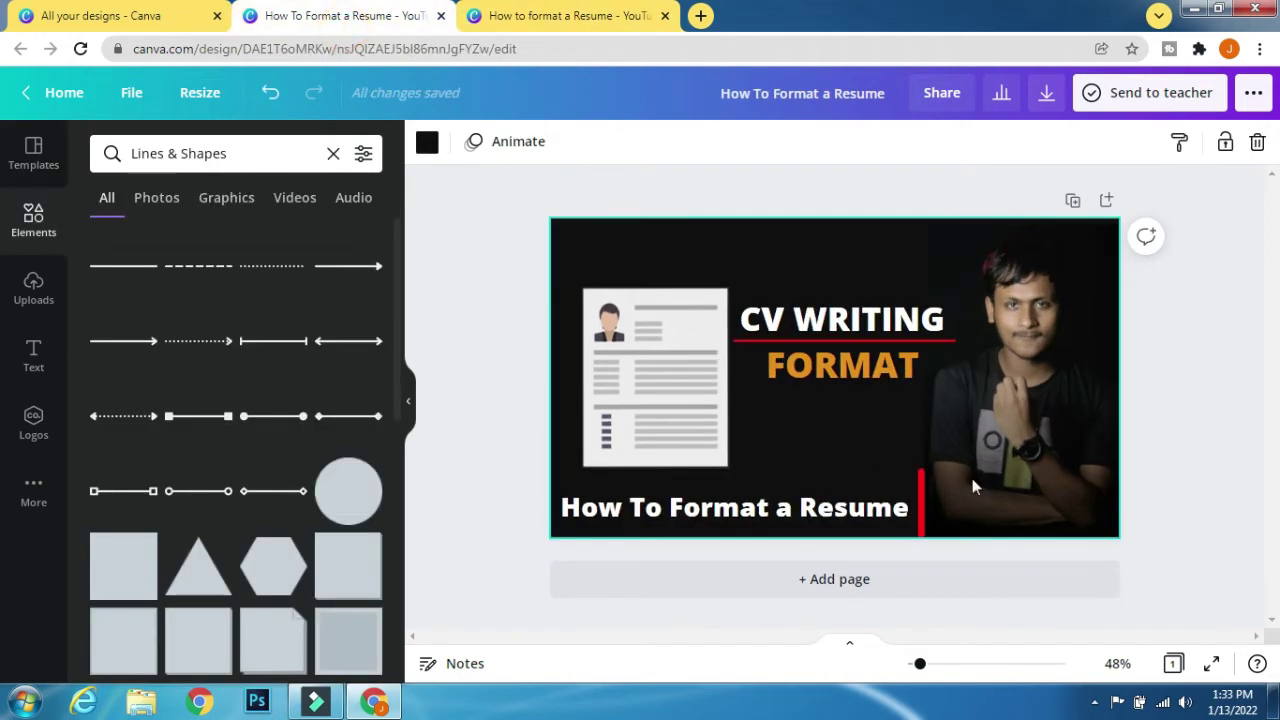
click(520, 15)
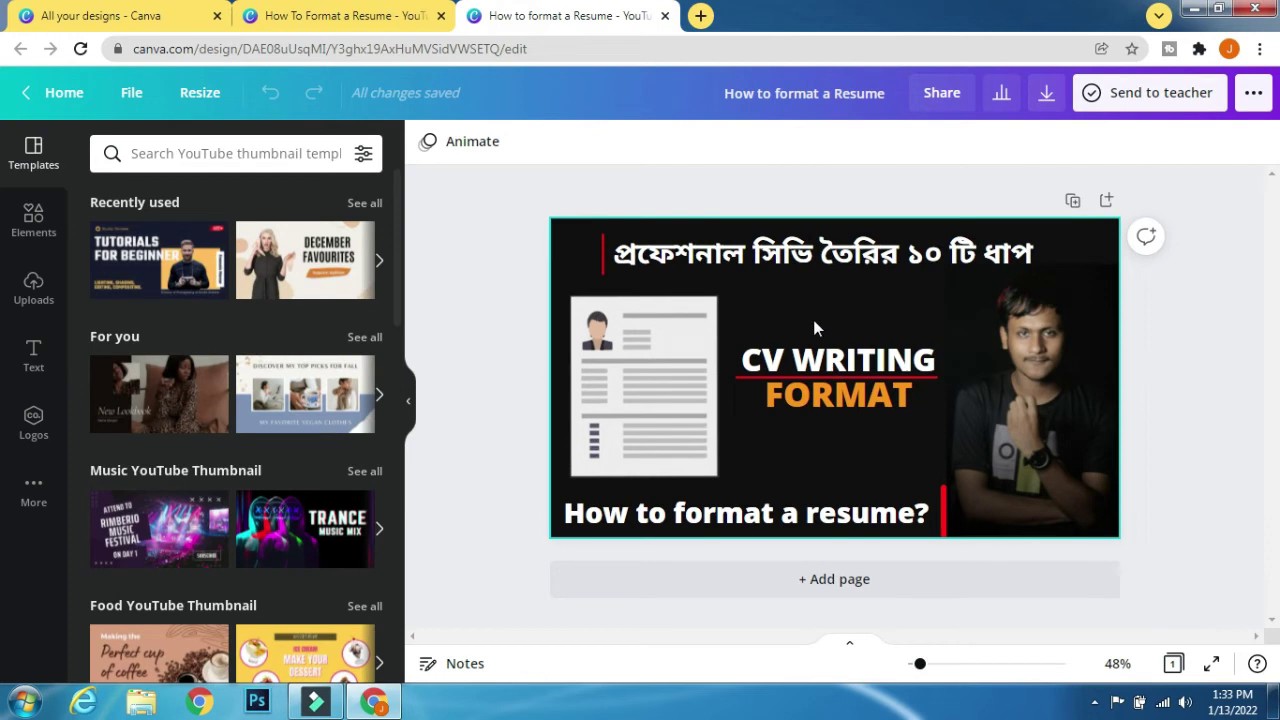
click(345, 15)
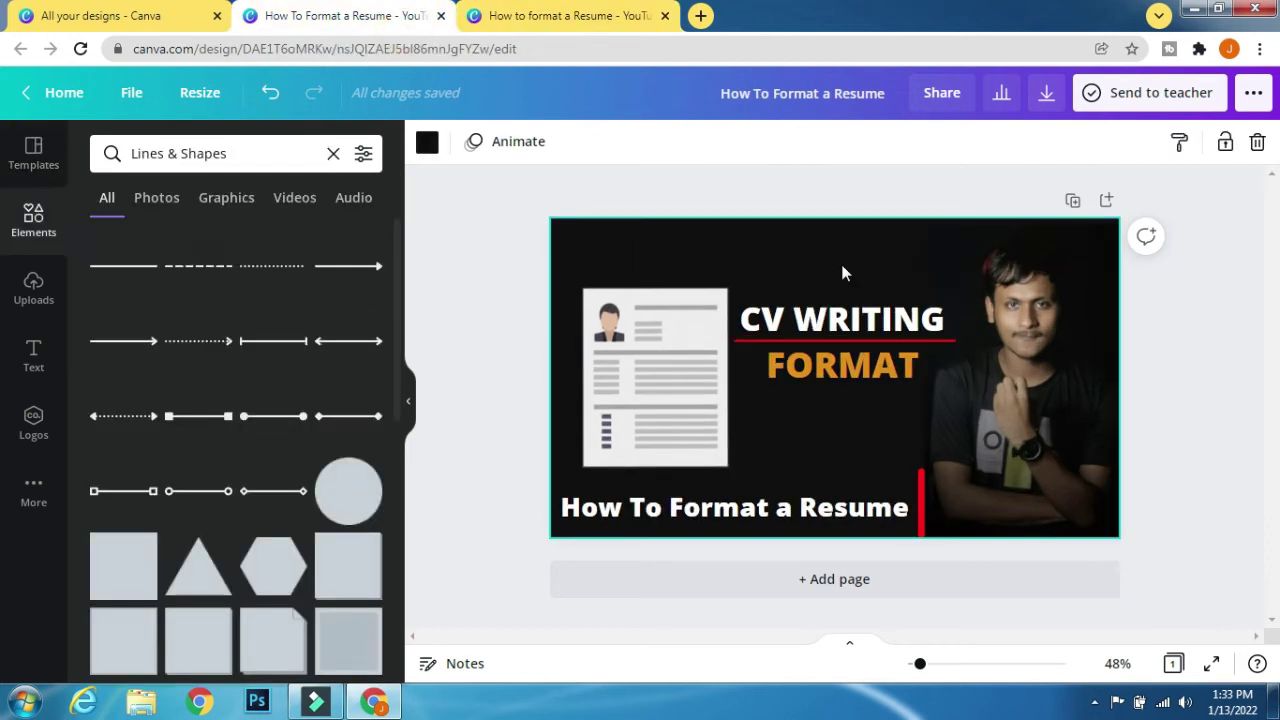
click(840, 320)
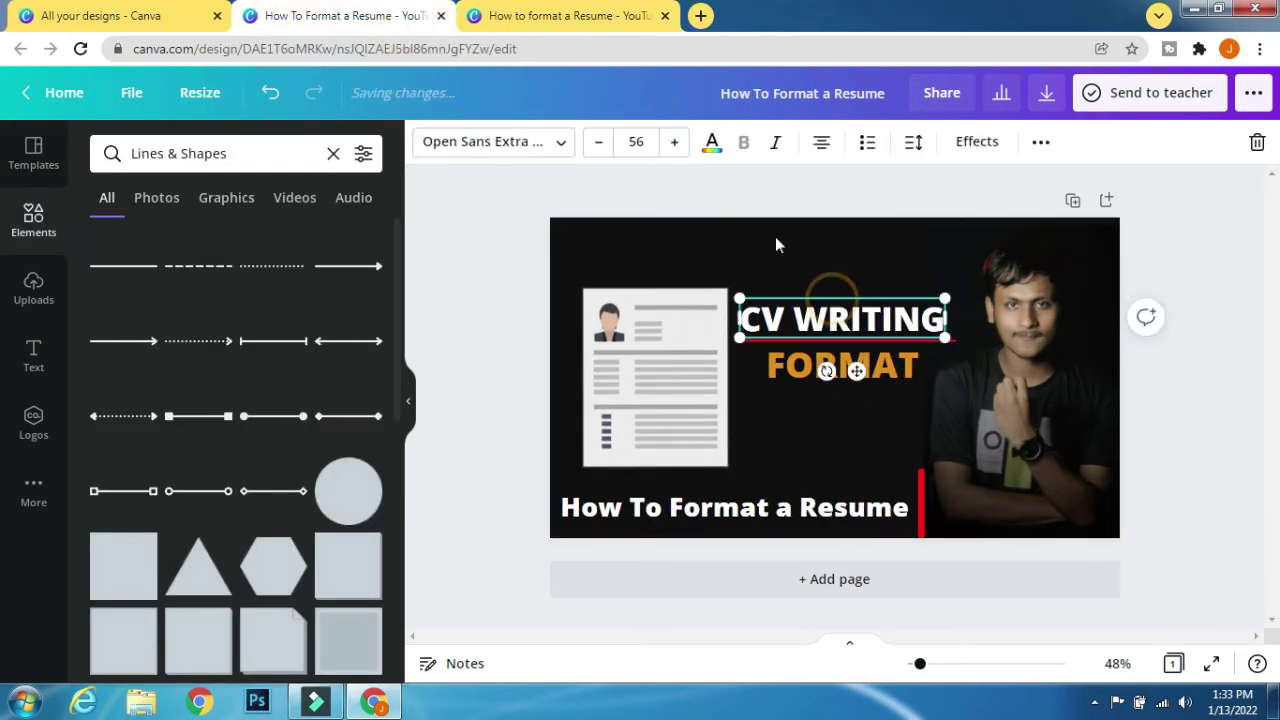
drag(925, 535, 935, 541)
click(888, 435)
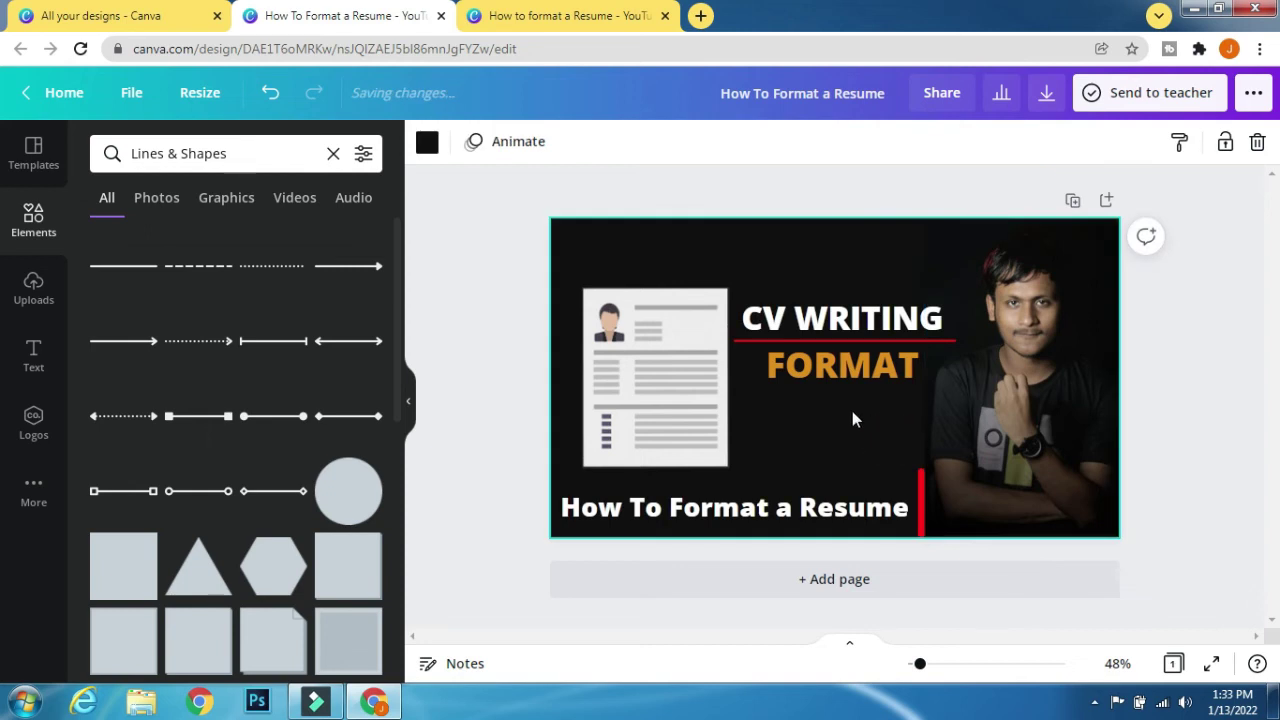
click(815, 320)
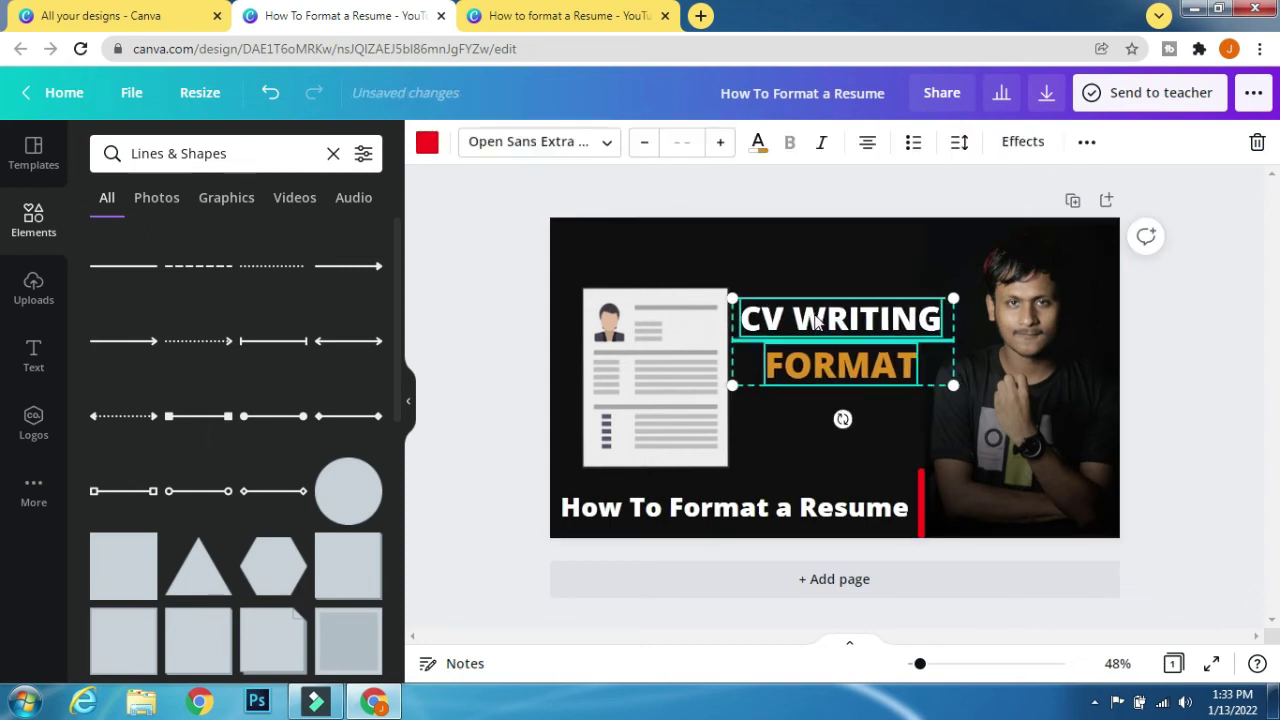
click(662, 356)
key(Left)
key(Left)
key(Left)
key(Left)
key(Left)
key(Left)
key(Left)
key(Left)
key(Left)
key(Left)
key(Left)
key(Left)
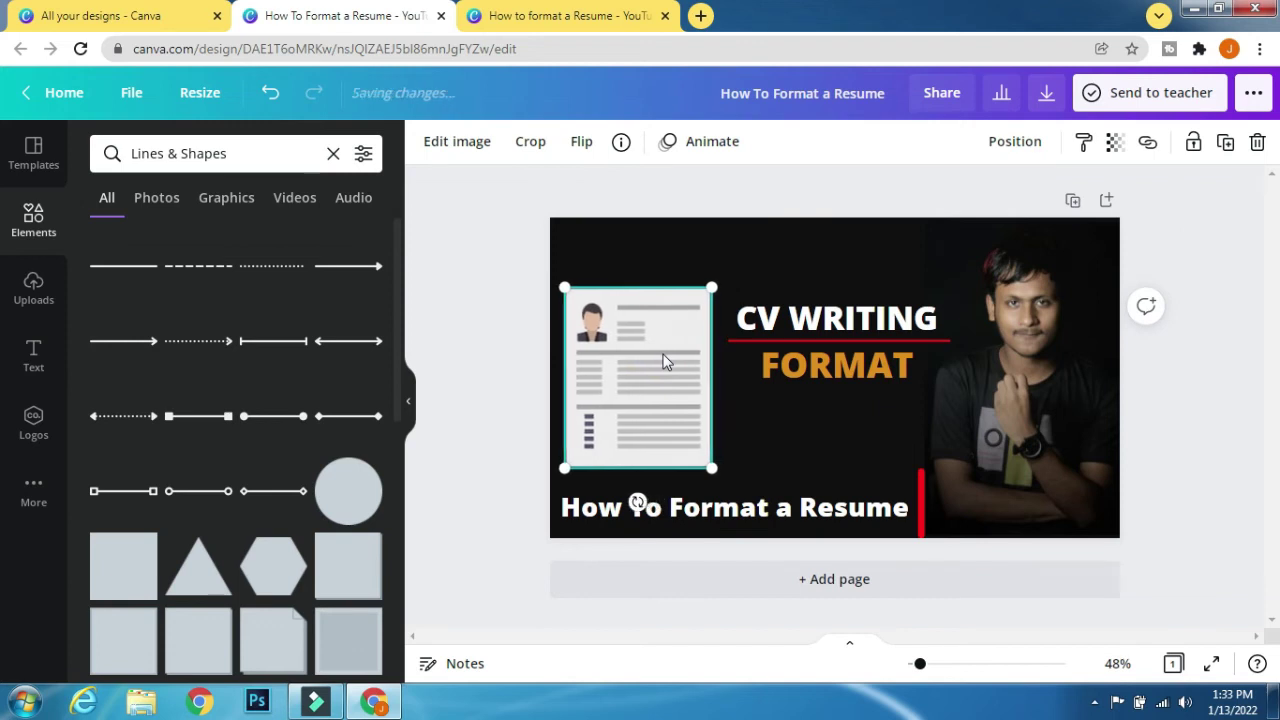
Step: Nudge the CV WRITING / FORMAT group slightly down and right
click(822, 265)
click(817, 336)
key(Left)
key(Left)
key(Left)
key(Left)
key(Left)
key(Left)
key(Down)
key(Down)
key(Down)
key(Down)
key(Down)
key(Down)
key(Down)
key(Down)
key(Down)
key(Right)
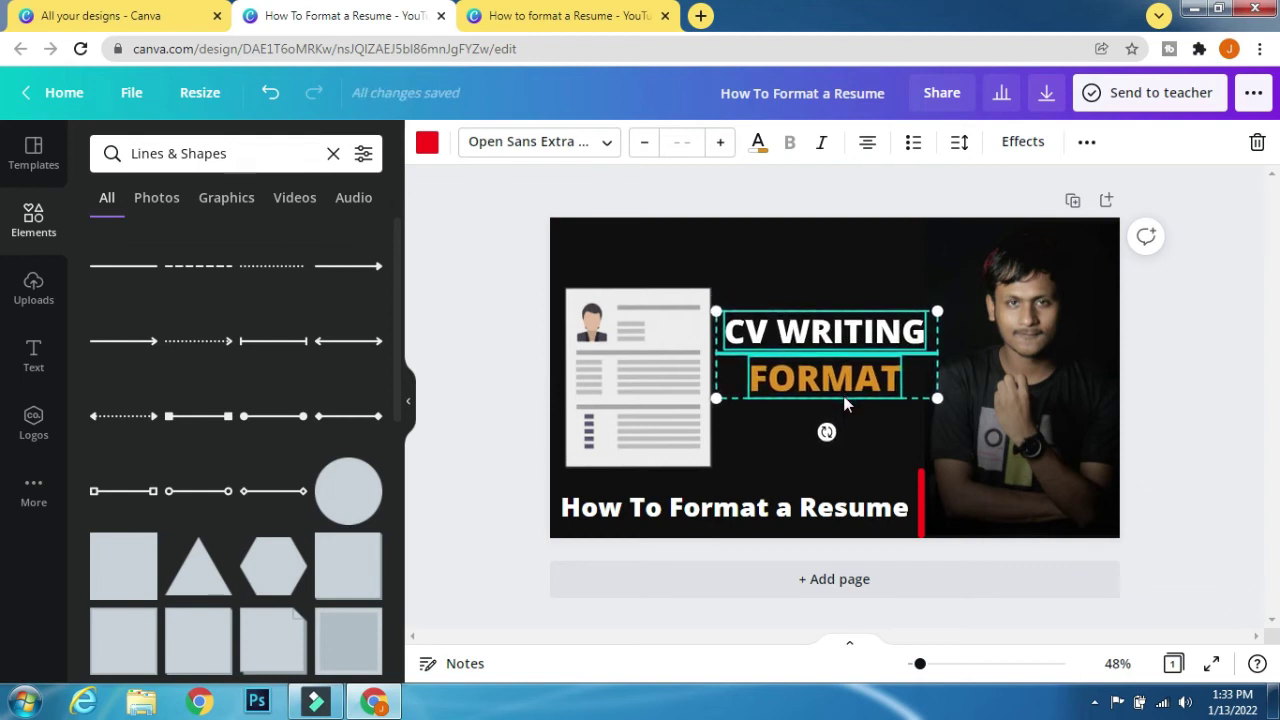
click(627, 356)
click(739, 248)
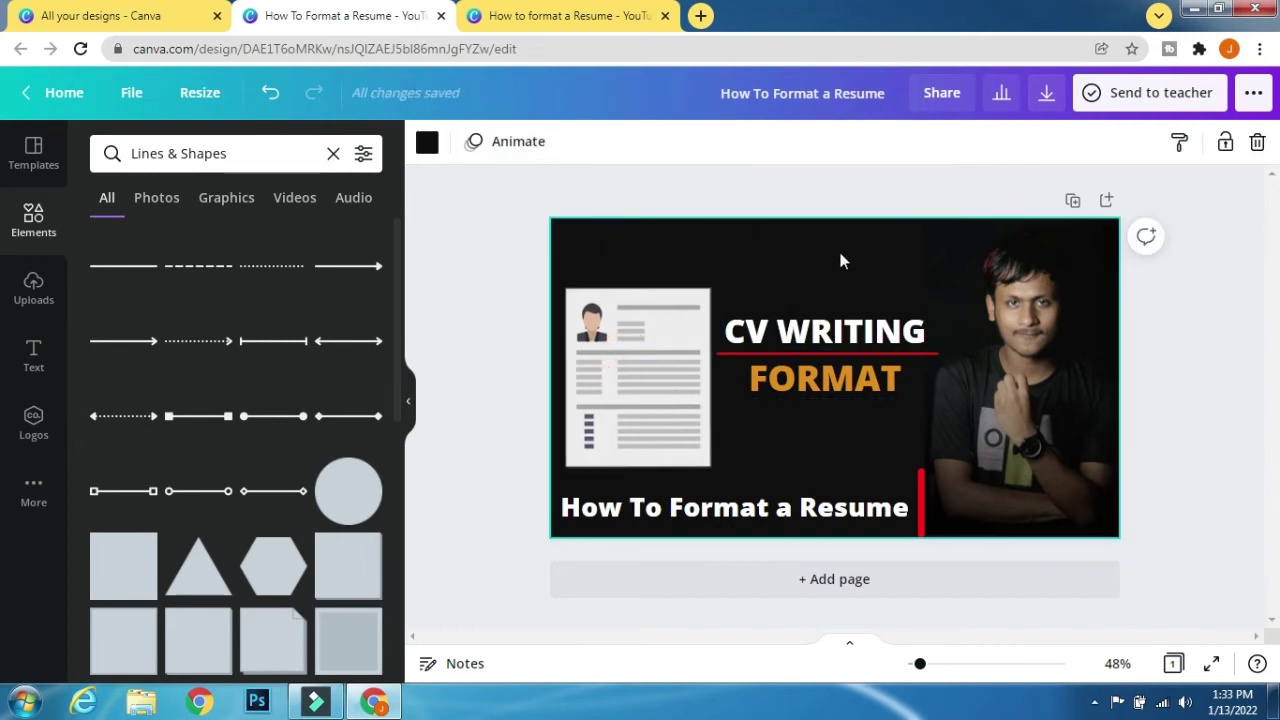
Step: Check the reference design's Bengali title, then bring up the Text panel
key(ctrl+Tab)
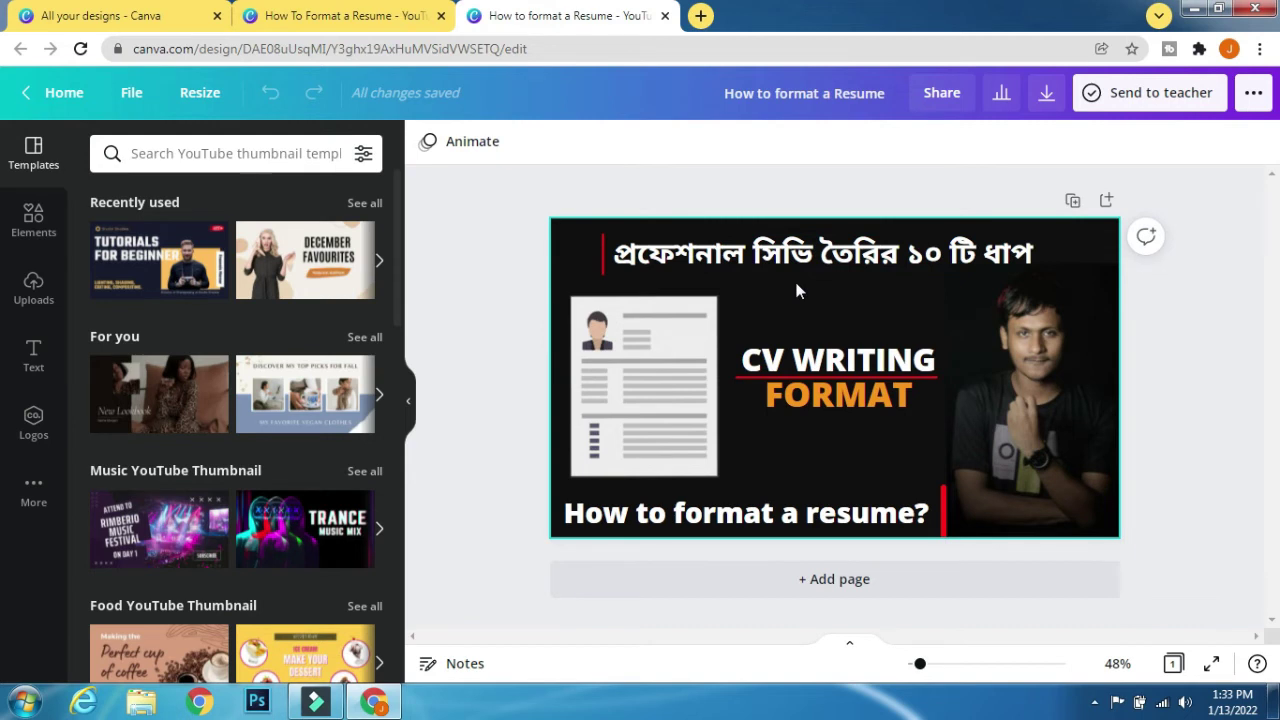
click(385, 14)
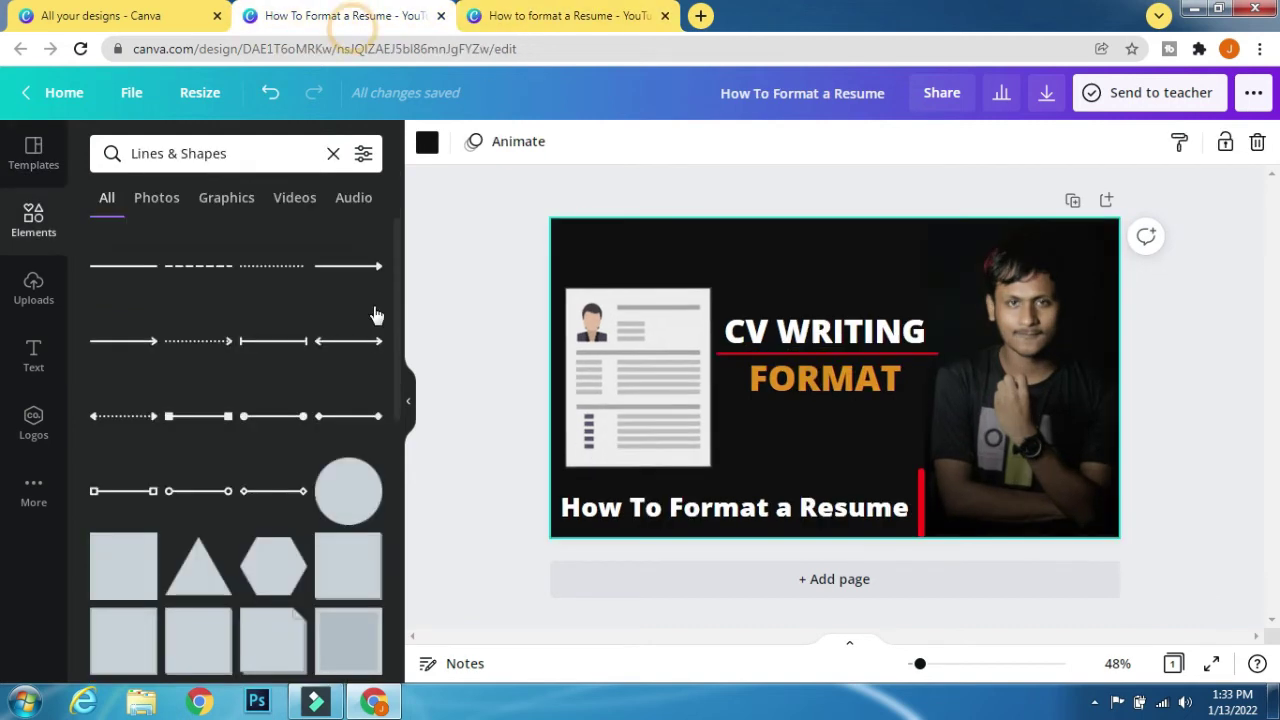
click(31, 348)
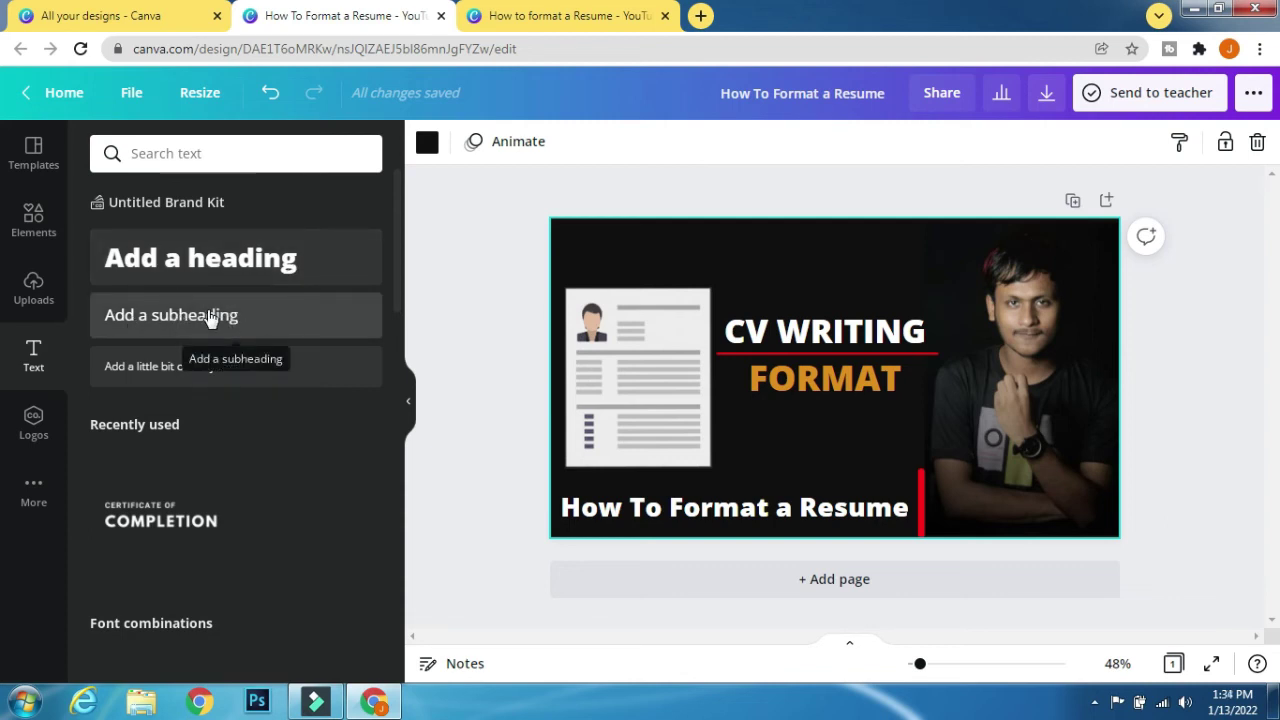
Step: Add the Bengali title প্রফেশনাল সিভি তৈরির ১০ টি ধাপ across the top at size 47
click(166, 257)
mouse_move(866, 362)
mouse_down()
mouse_move(855, 225)
mouse_move(845, 240)
mouse_up()
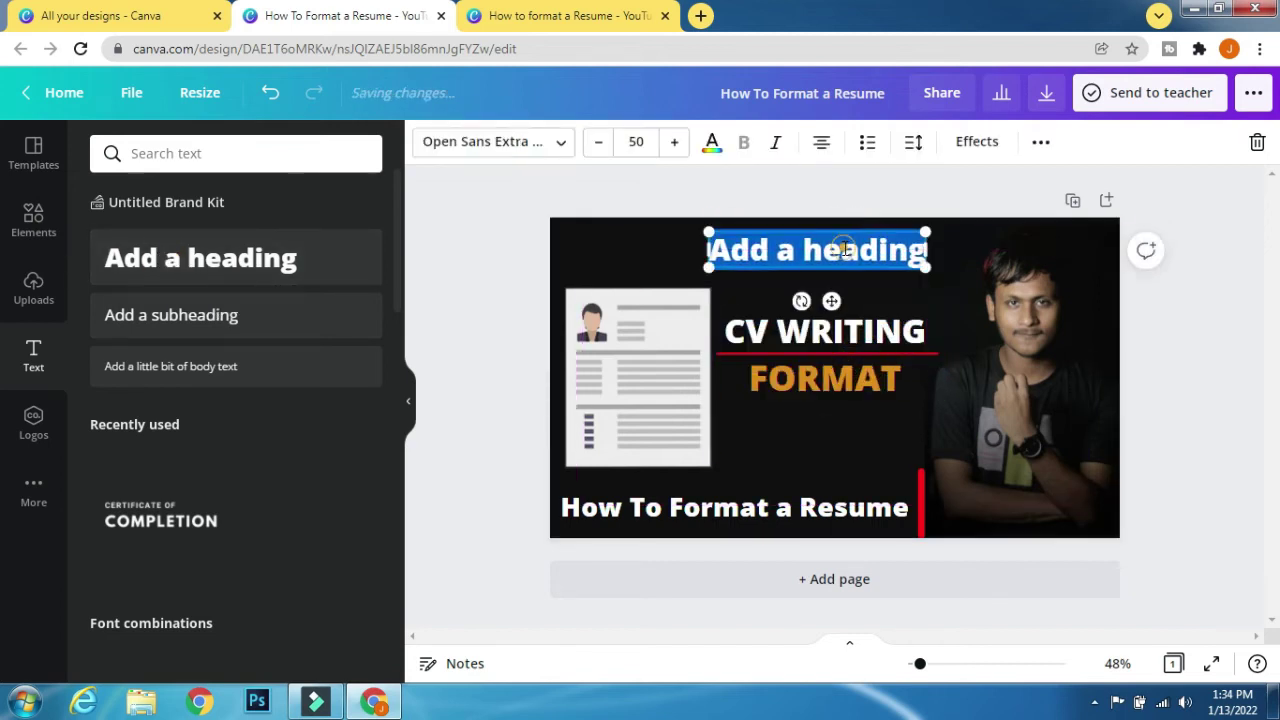
text(প্রফেশনাল সিভি তৈরির ১০ টি ধাপ)
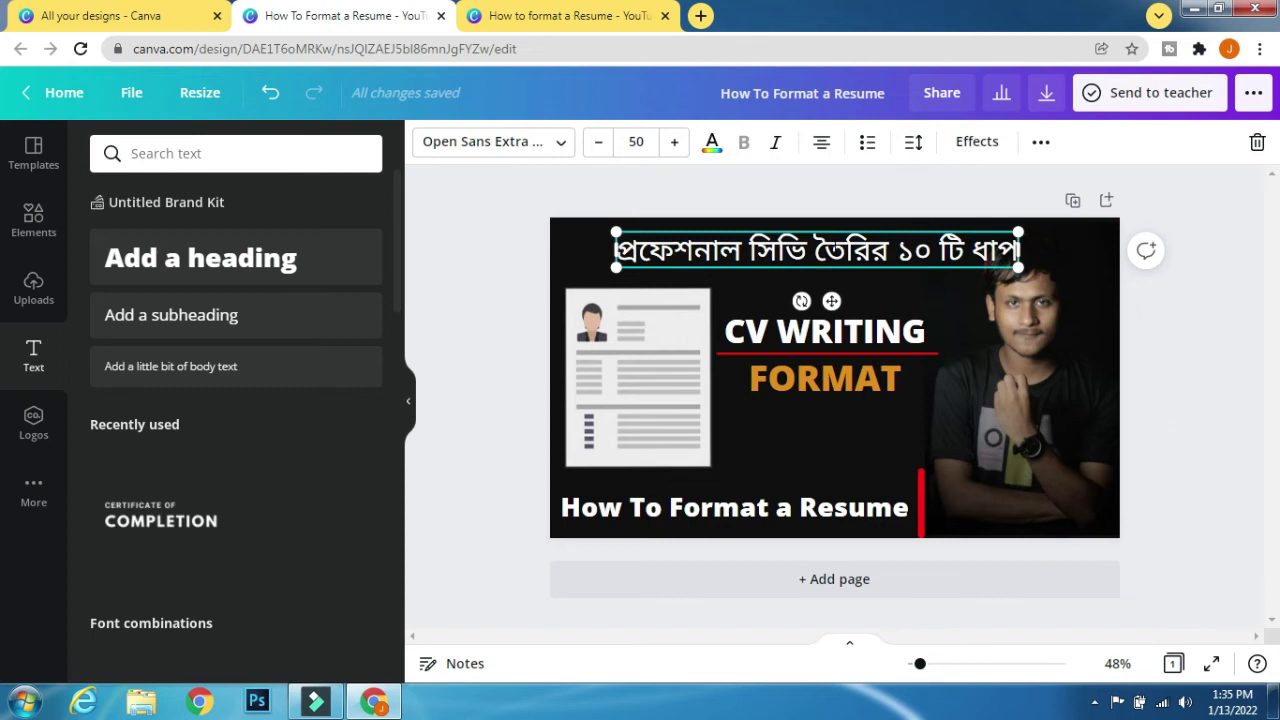
drag(838, 228, 836, 218)
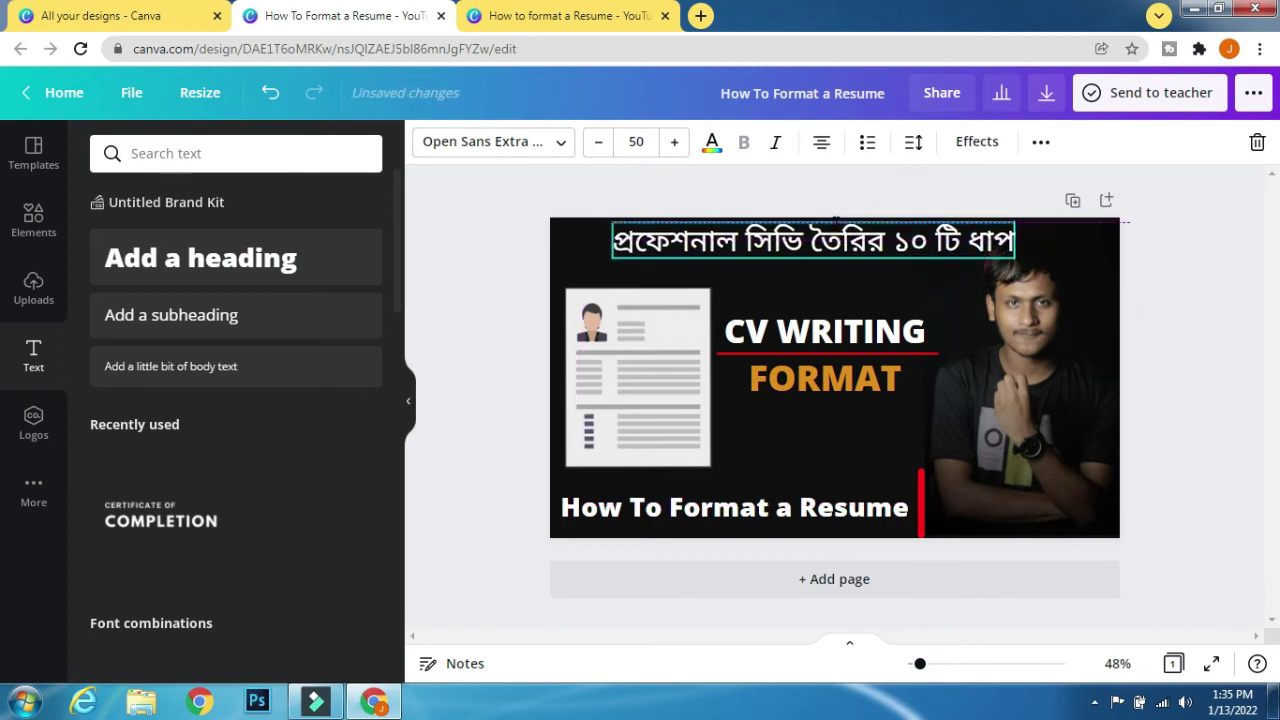
click(598, 141)
click(598, 141)
click(598, 141)
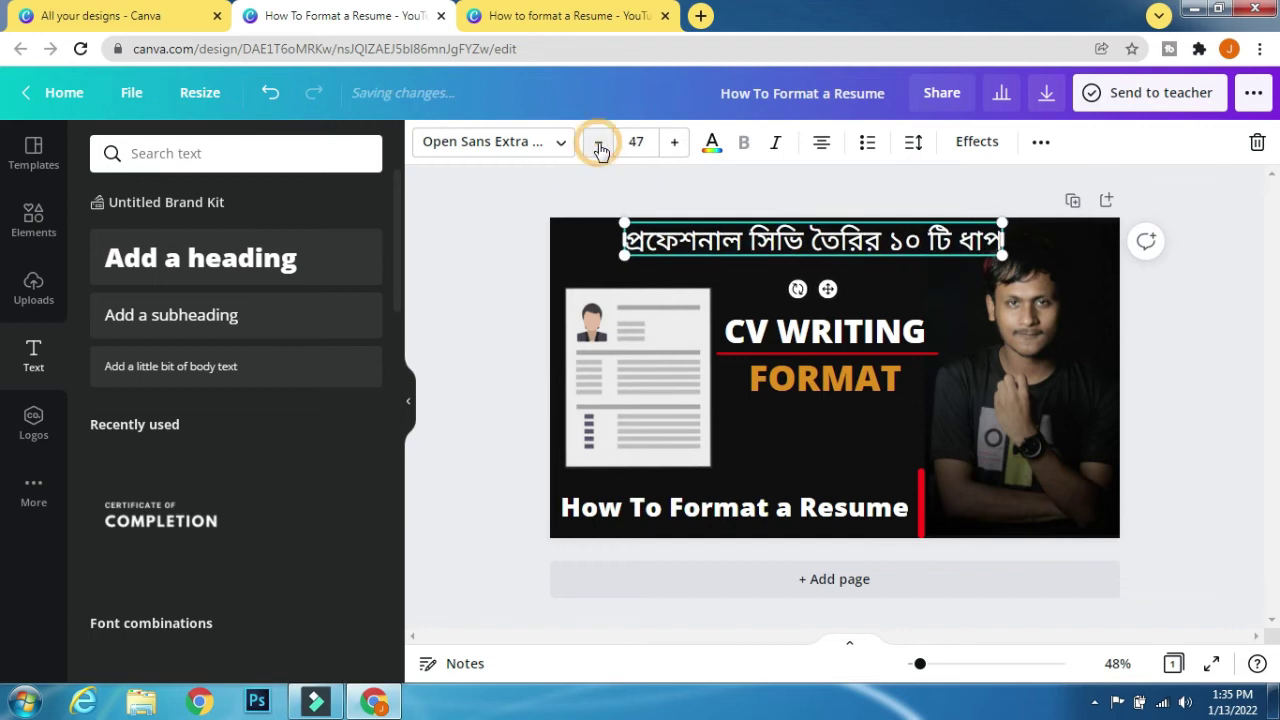
mouse_move(843, 222)
mouse_down()
mouse_move(804, 224)
mouse_move(804, 255)
mouse_up()
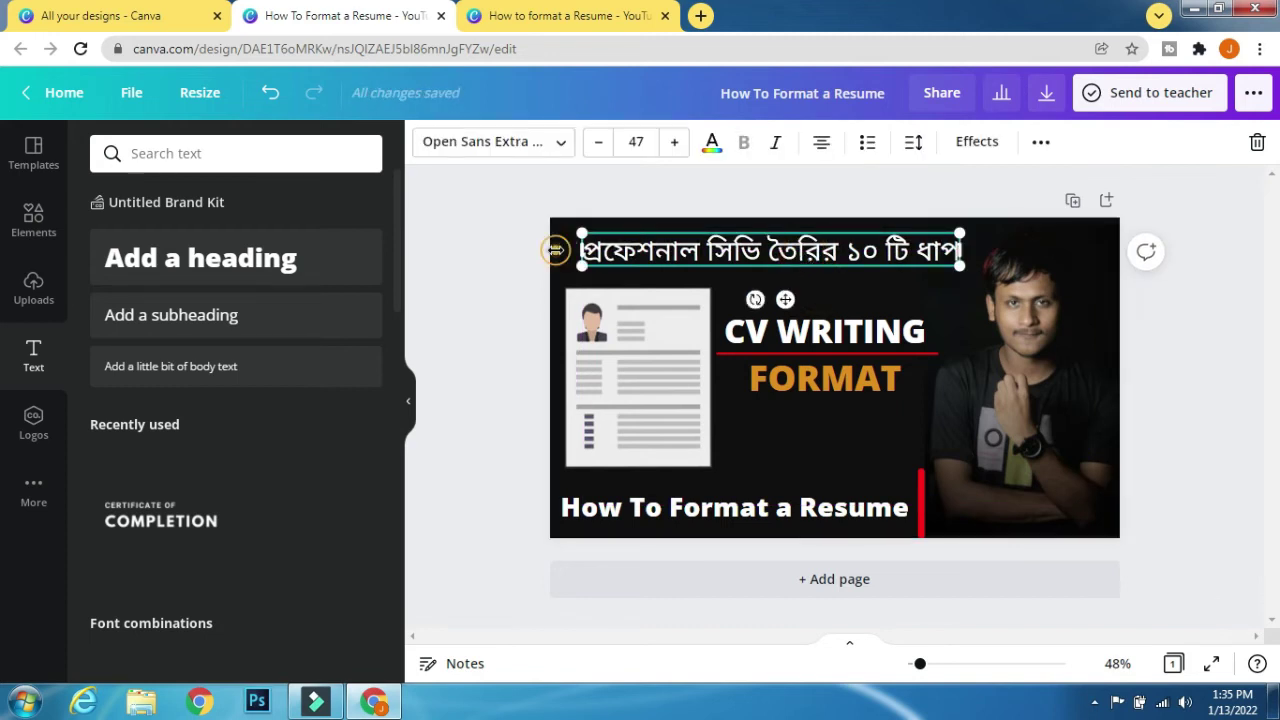
click(829, 428)
Step: Compare with the reference design and add a red line from Lines & Shapes
click(572, 12)
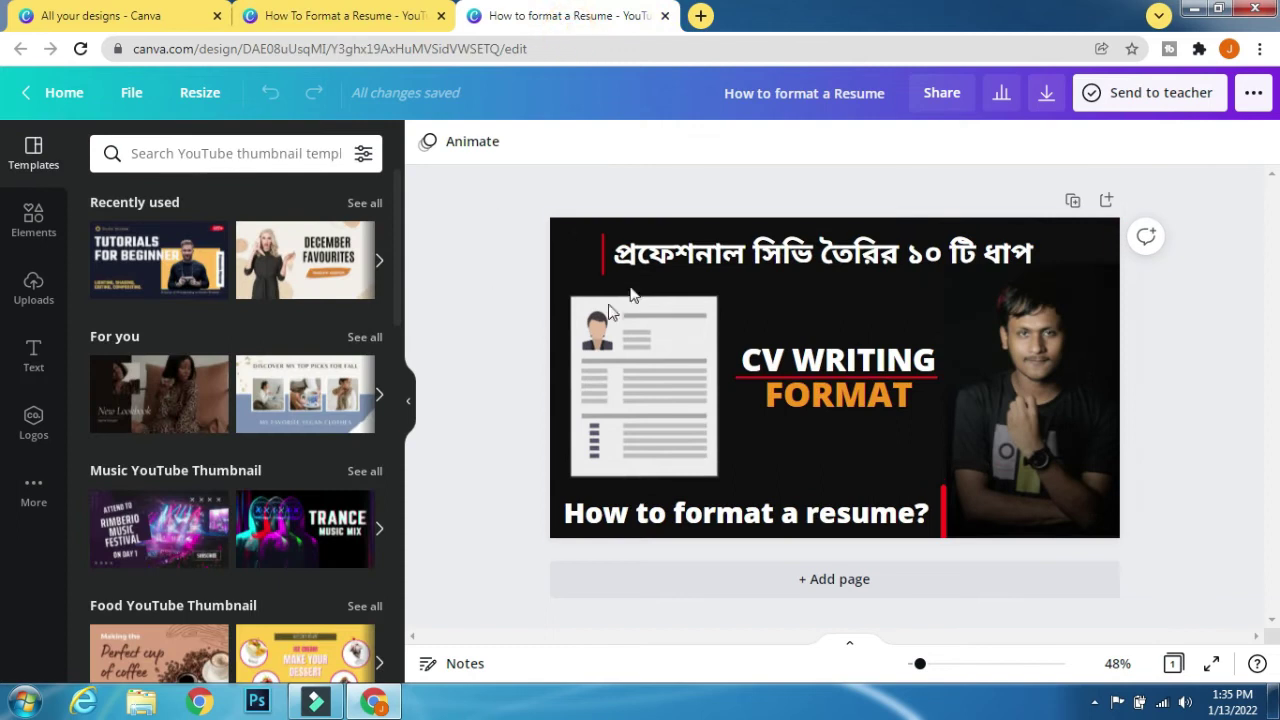
click(340, 15)
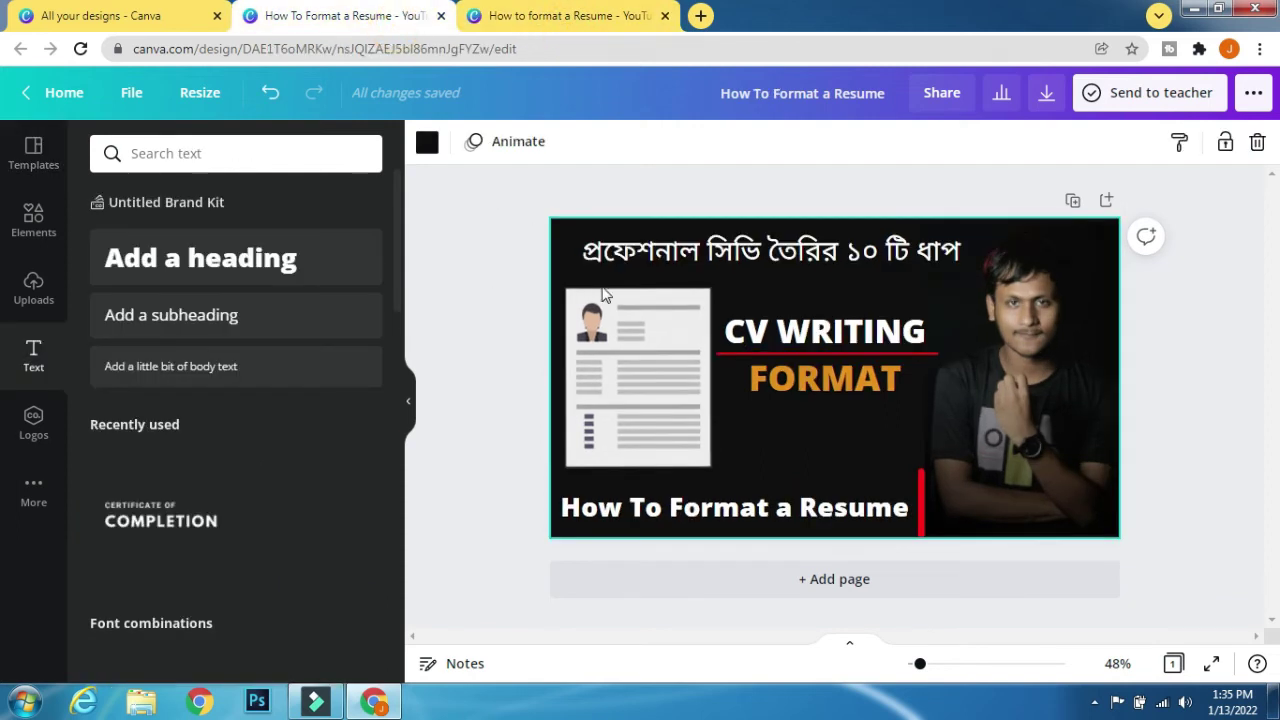
click(42, 215)
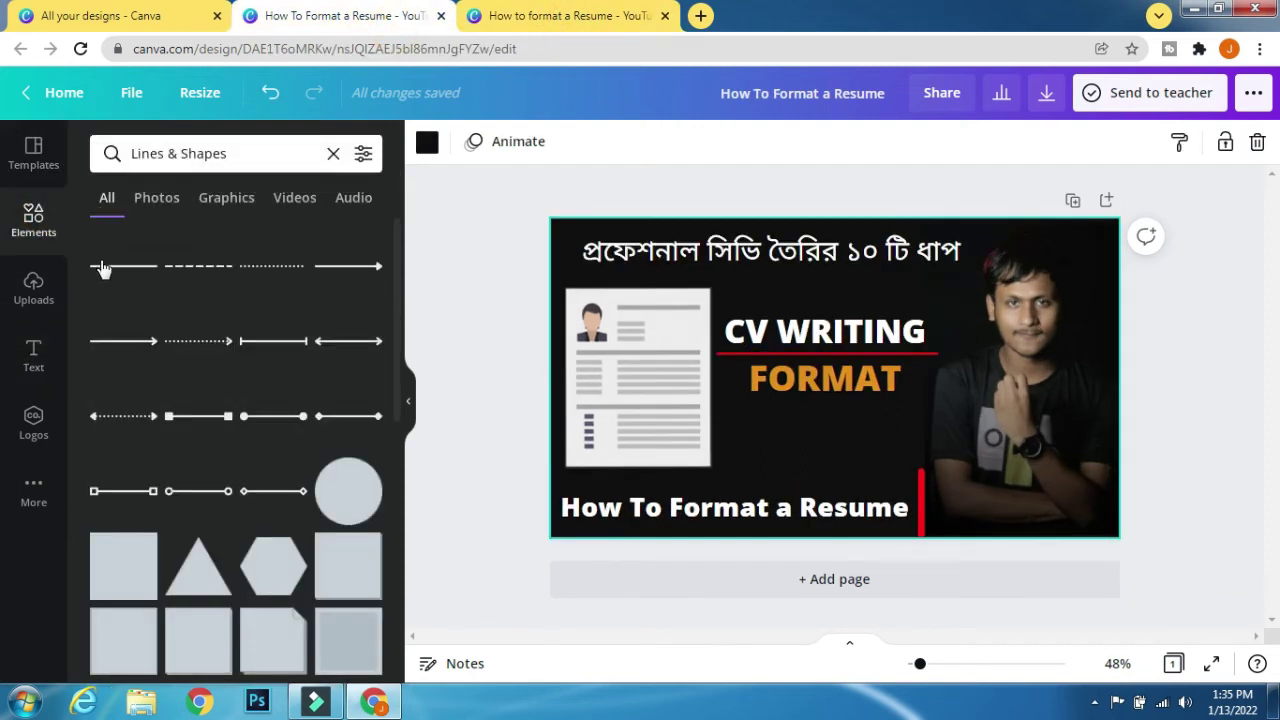
click(104, 267)
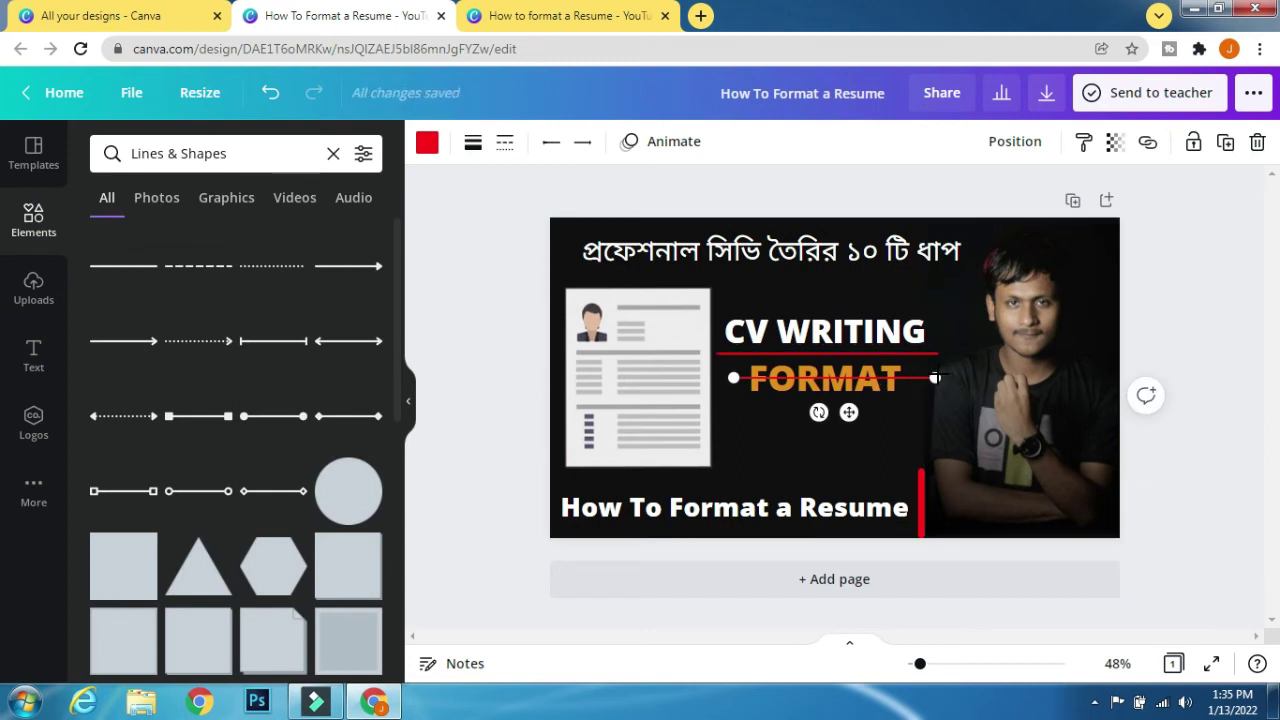
Step: Make the red line a short vertical bar of weight 8 left of the Bengali title
mouse_move(936, 376)
mouse_down()
mouse_move(805, 378)
mouse_move(593, 228)
mouse_up()
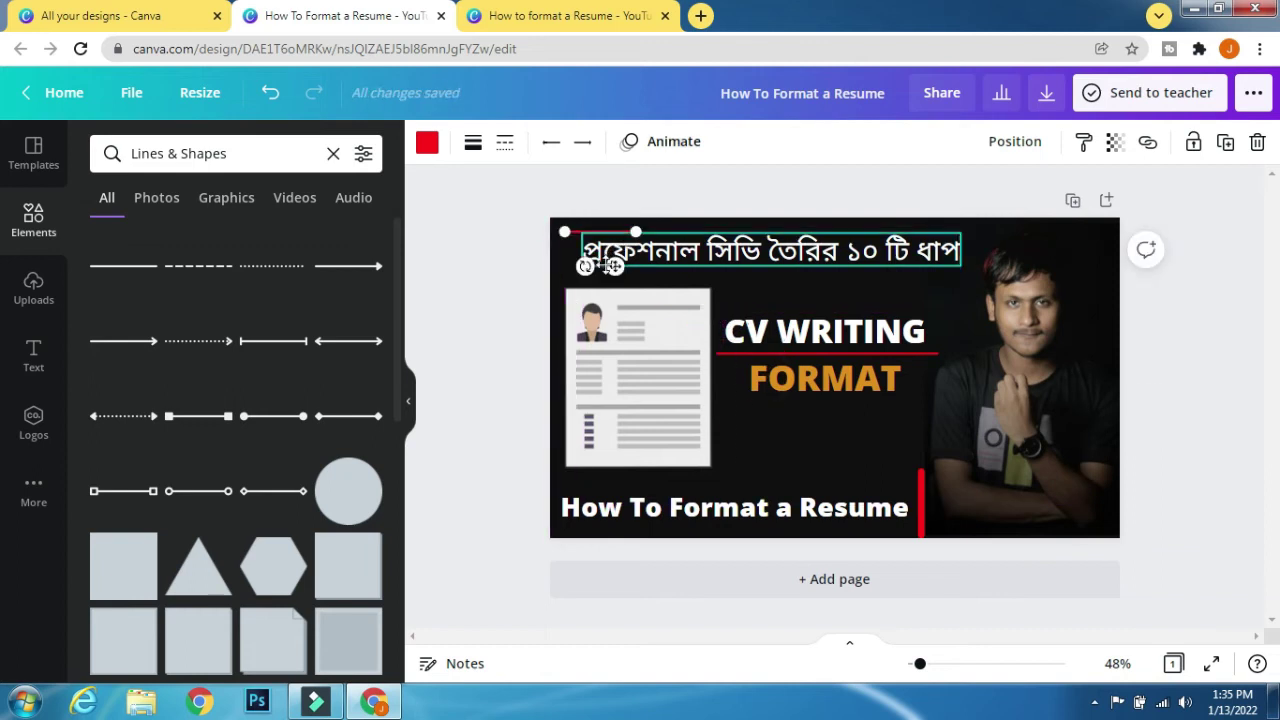
drag(587, 266, 486, 225)
drag(603, 230, 573, 235)
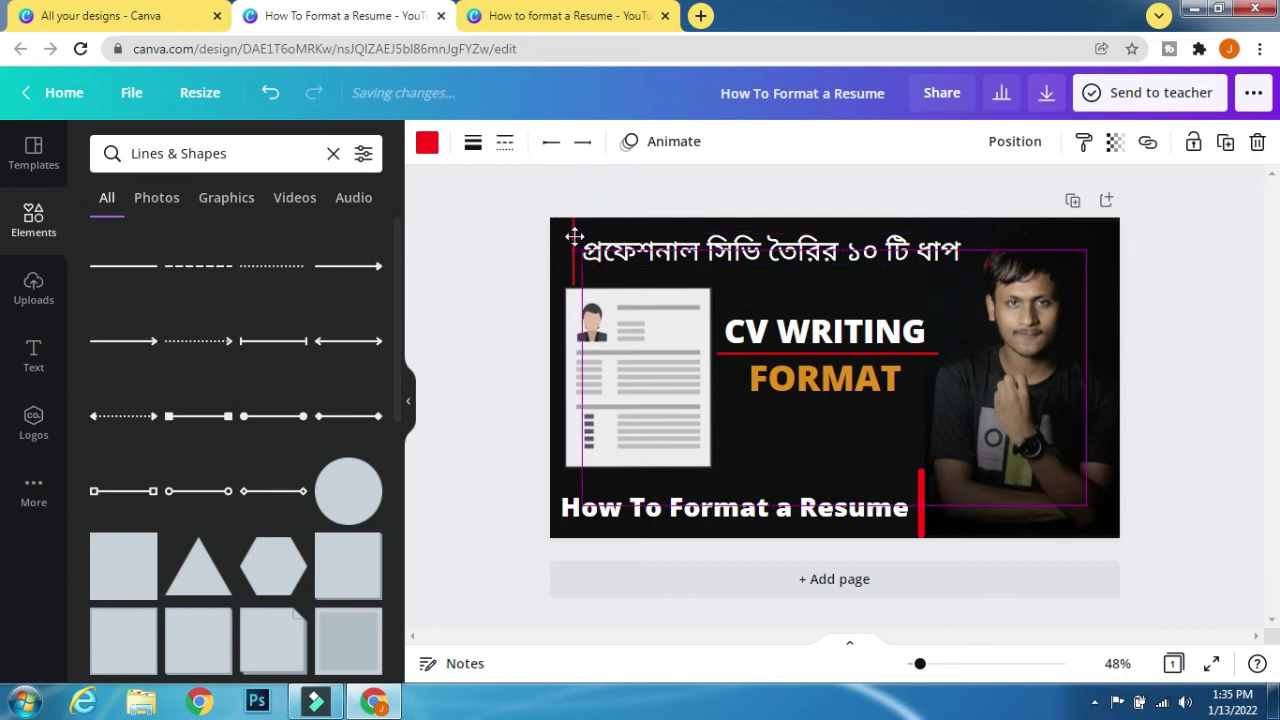
drag(573, 235, 573, 243)
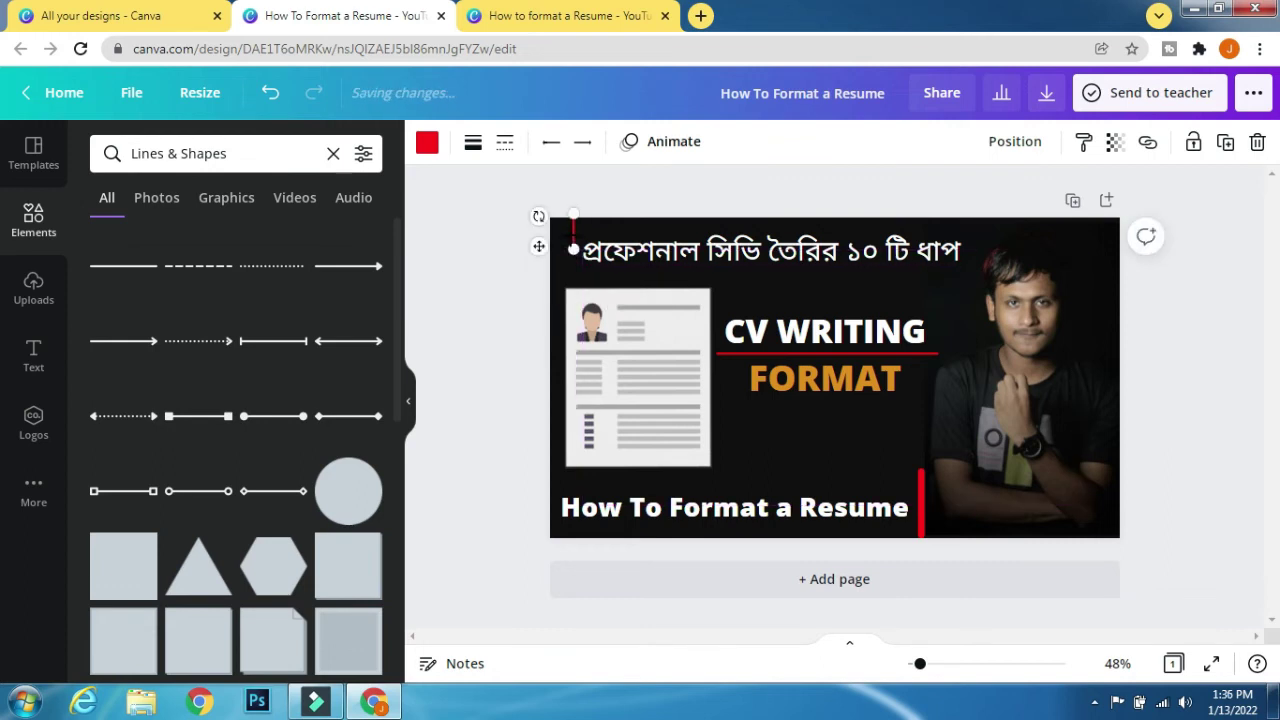
drag(573, 239, 574, 253)
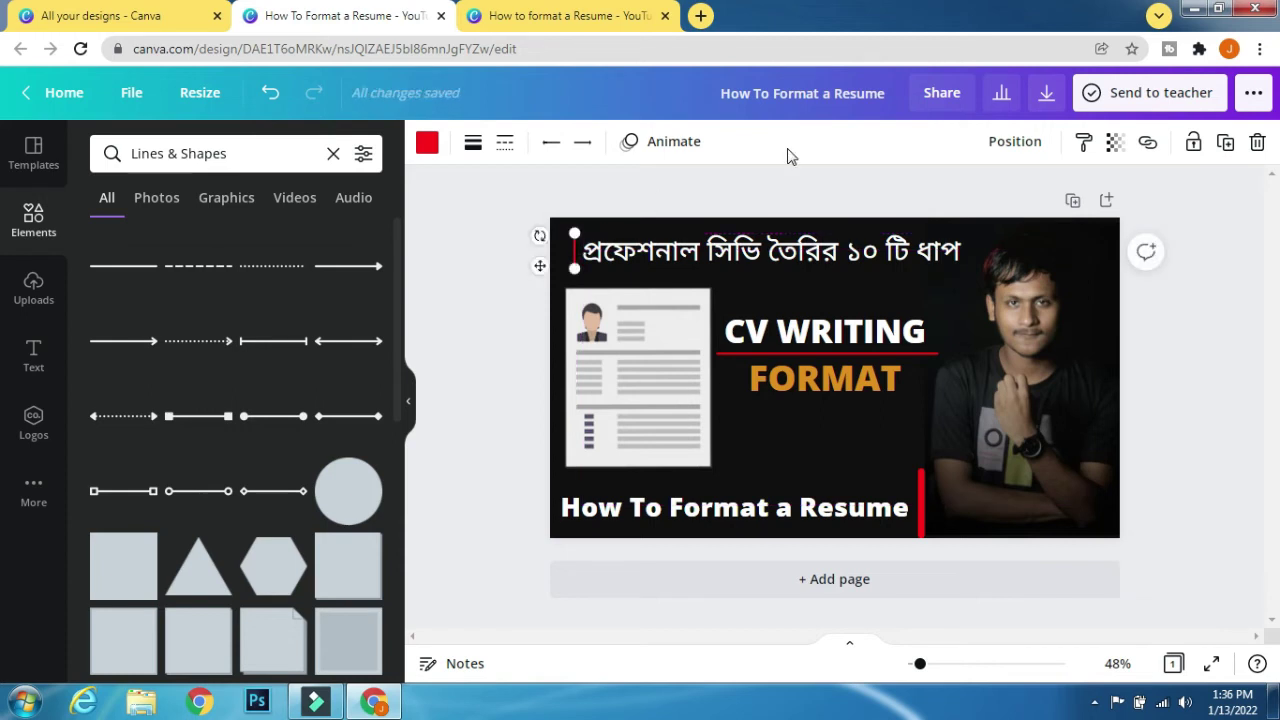
click(478, 146)
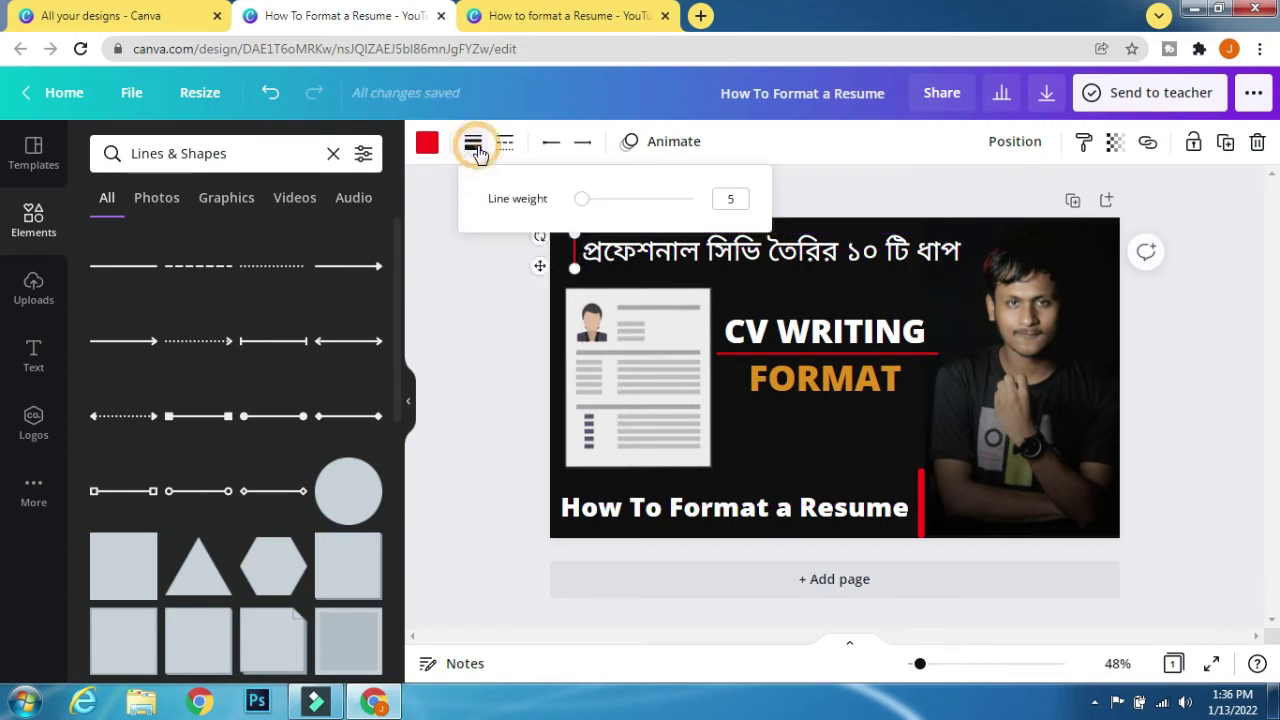
drag(584, 204, 588, 210)
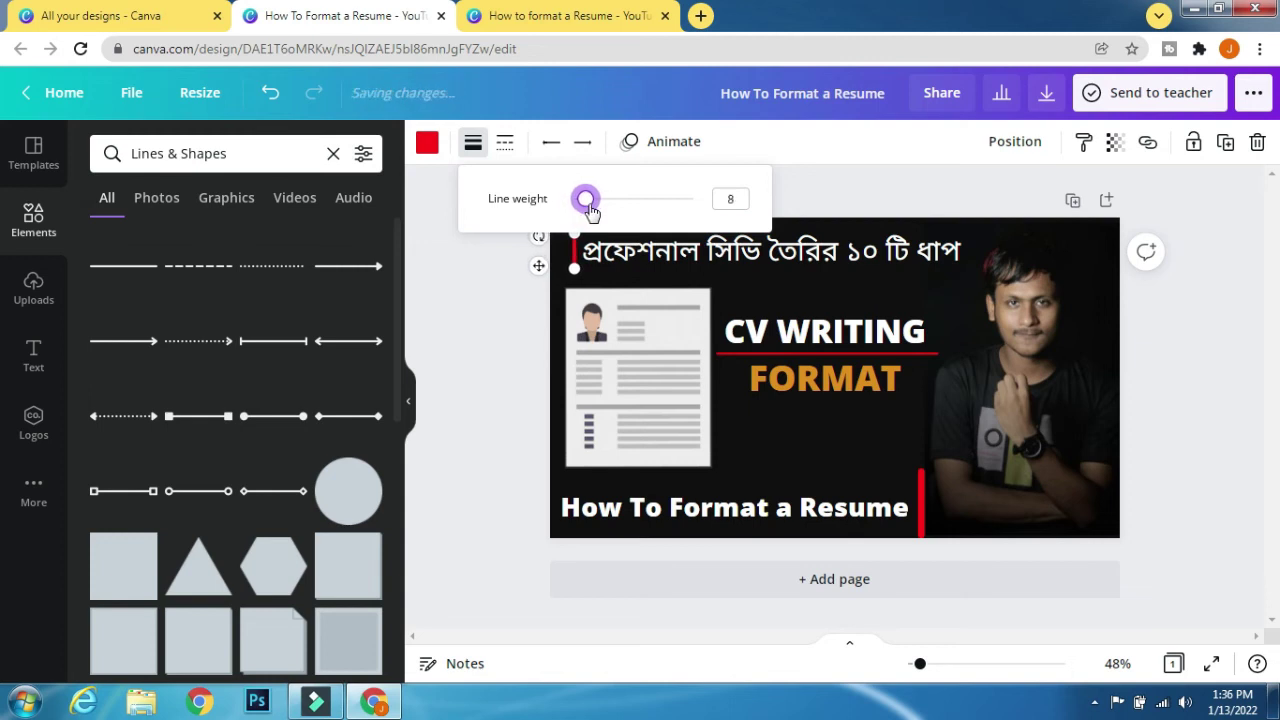
click(460, 310)
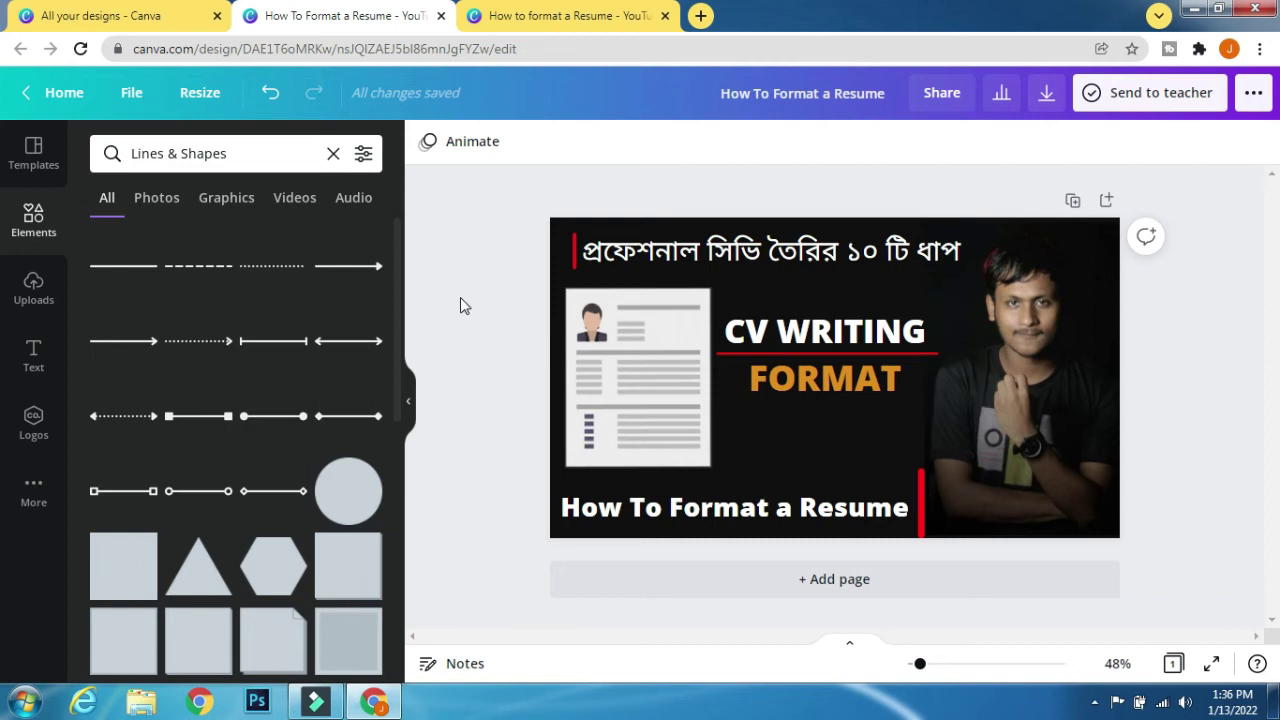
Step: Download the thumbnail as a PNG and open the downloaded image
click(1048, 100)
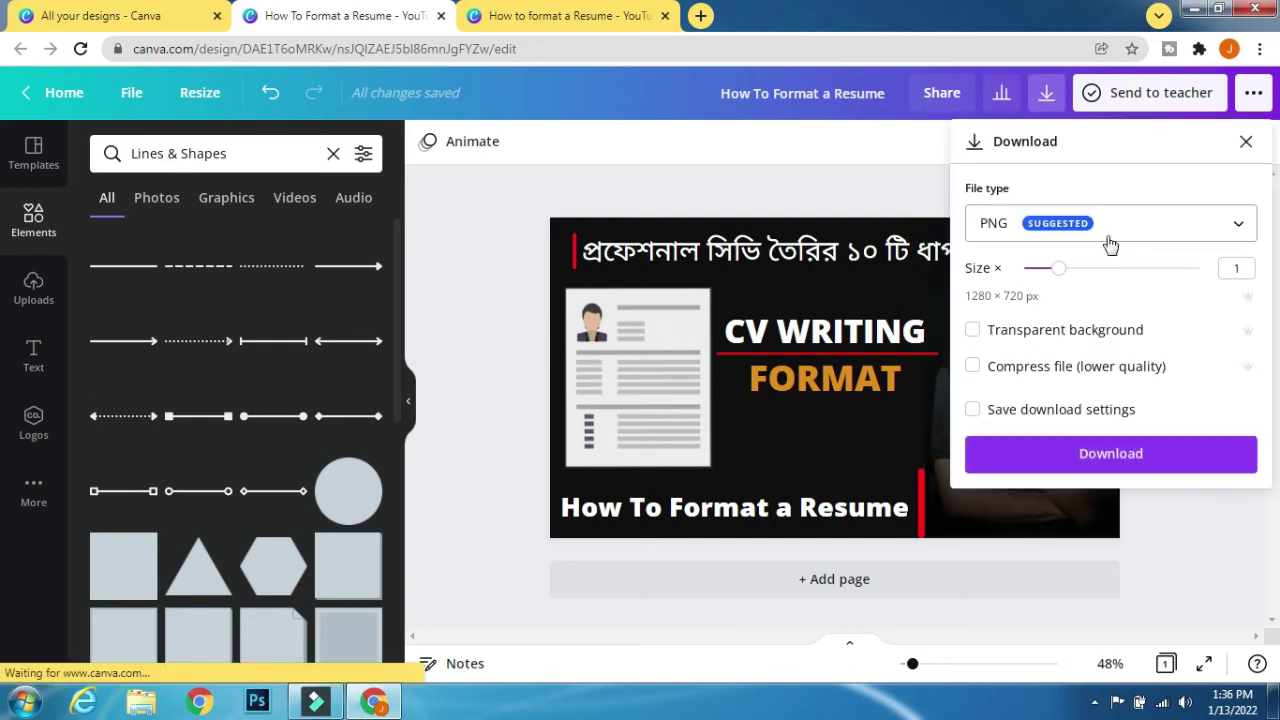
click(1189, 228)
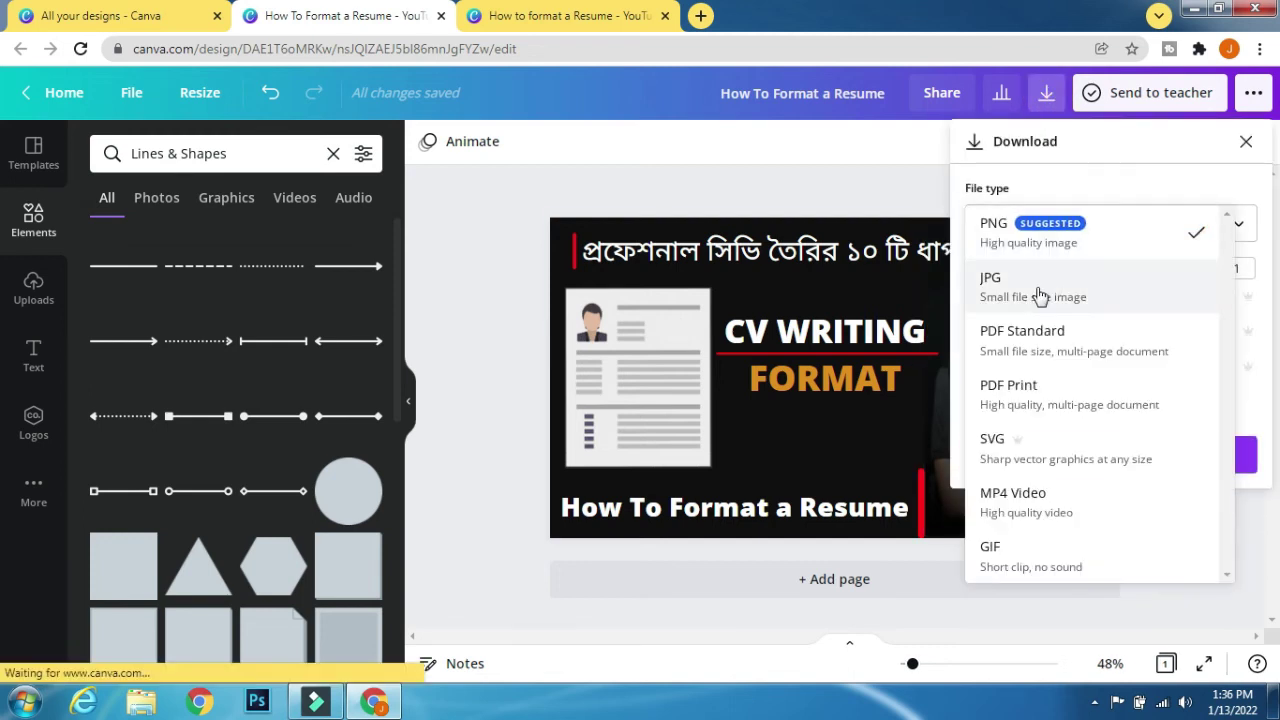
click(1163, 230)
click(1152, 458)
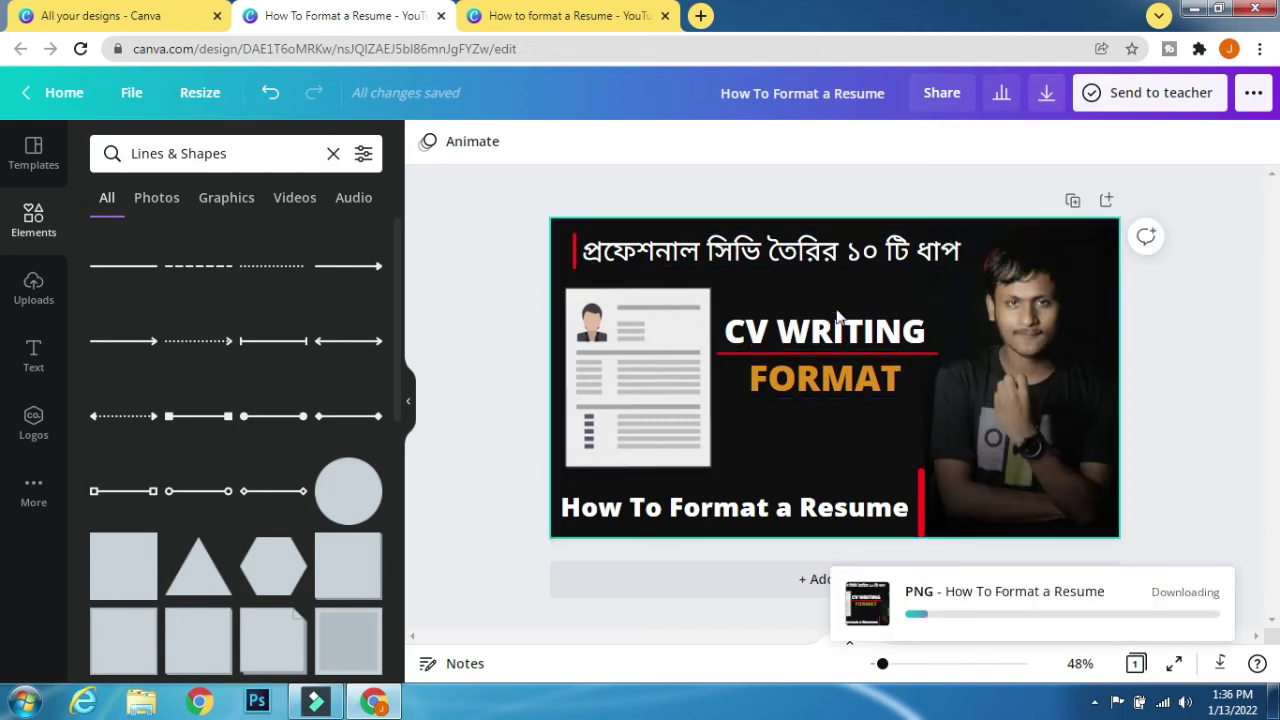
click(1196, 372)
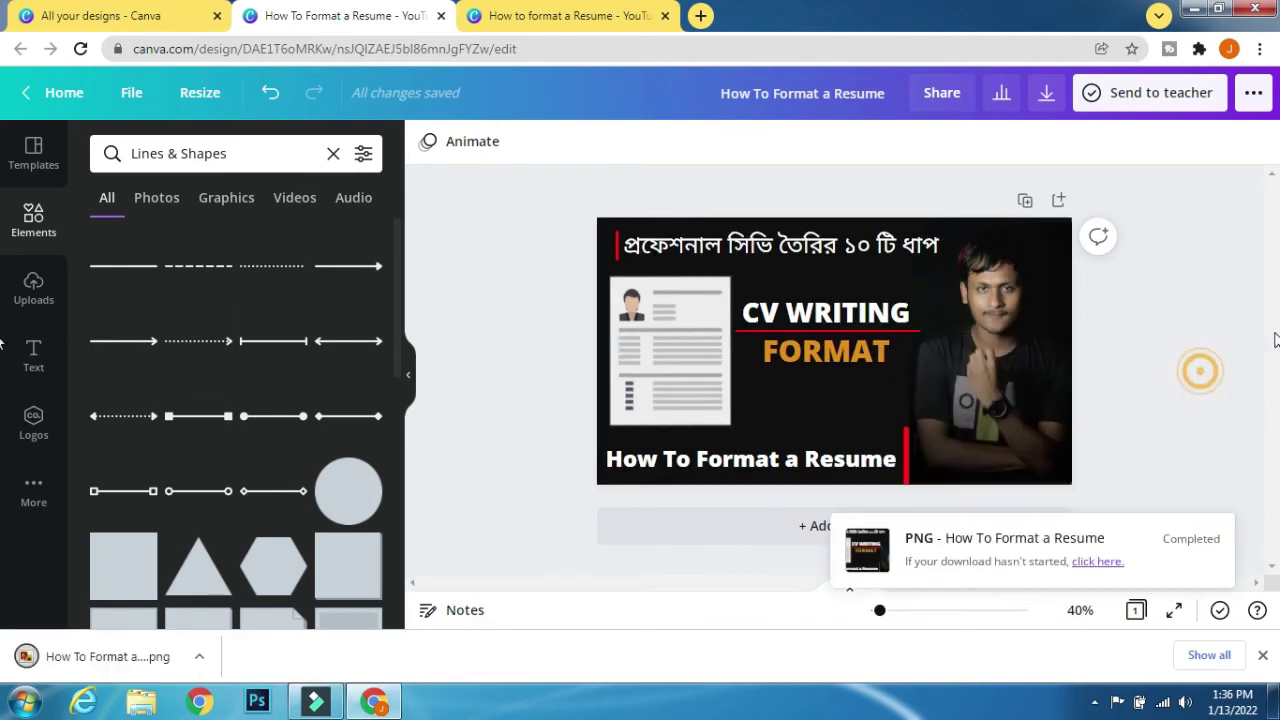
click(118, 662)
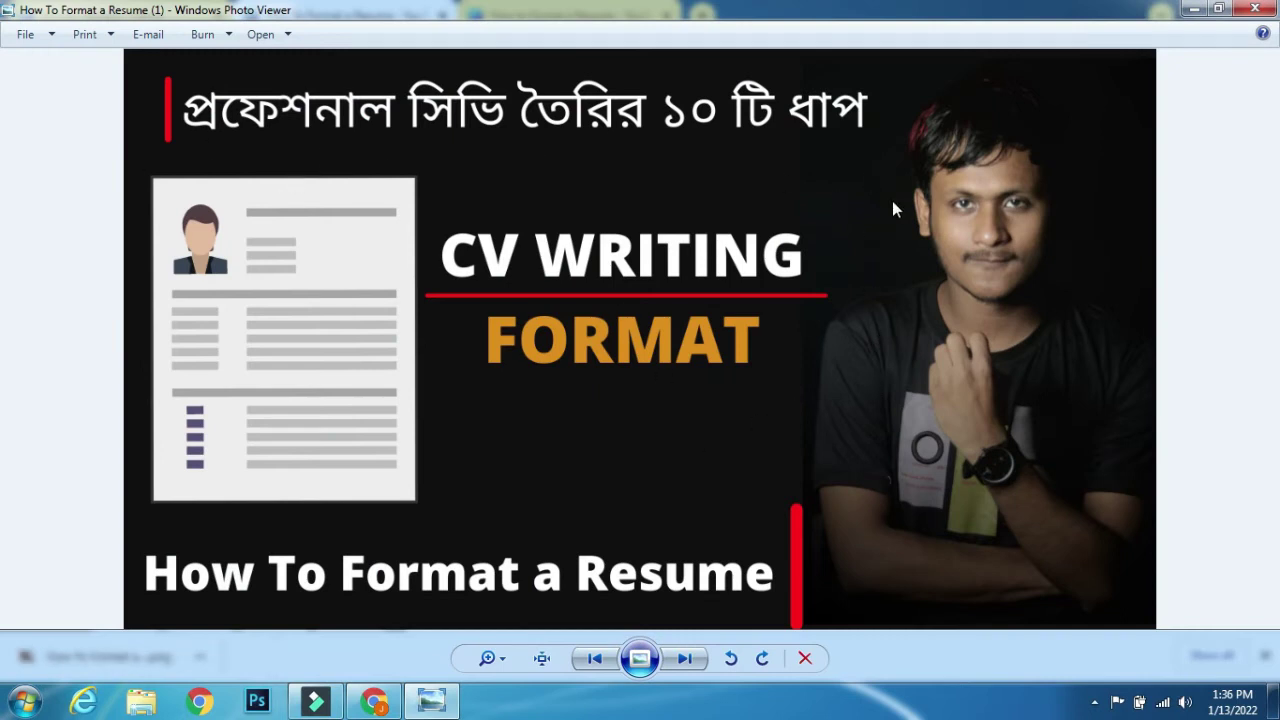
click(1193, 8)
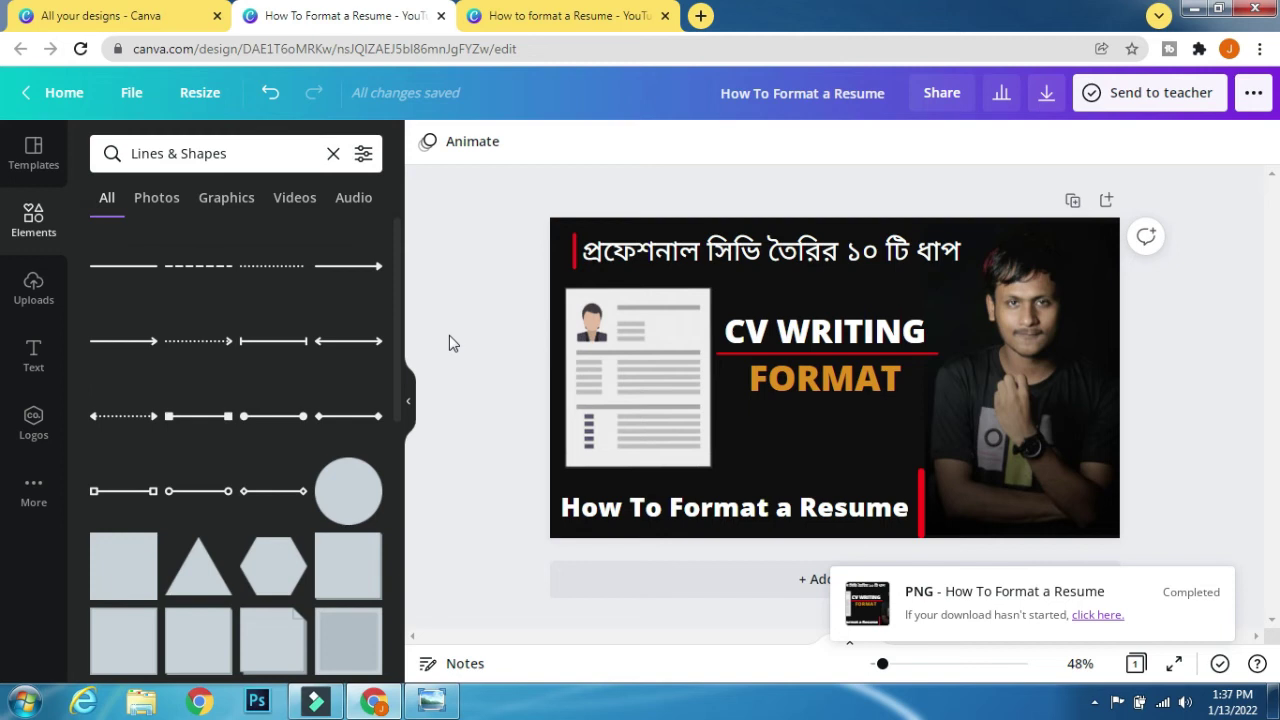
Step: Load the Fiverr website in a new browser tab
click(701, 16)
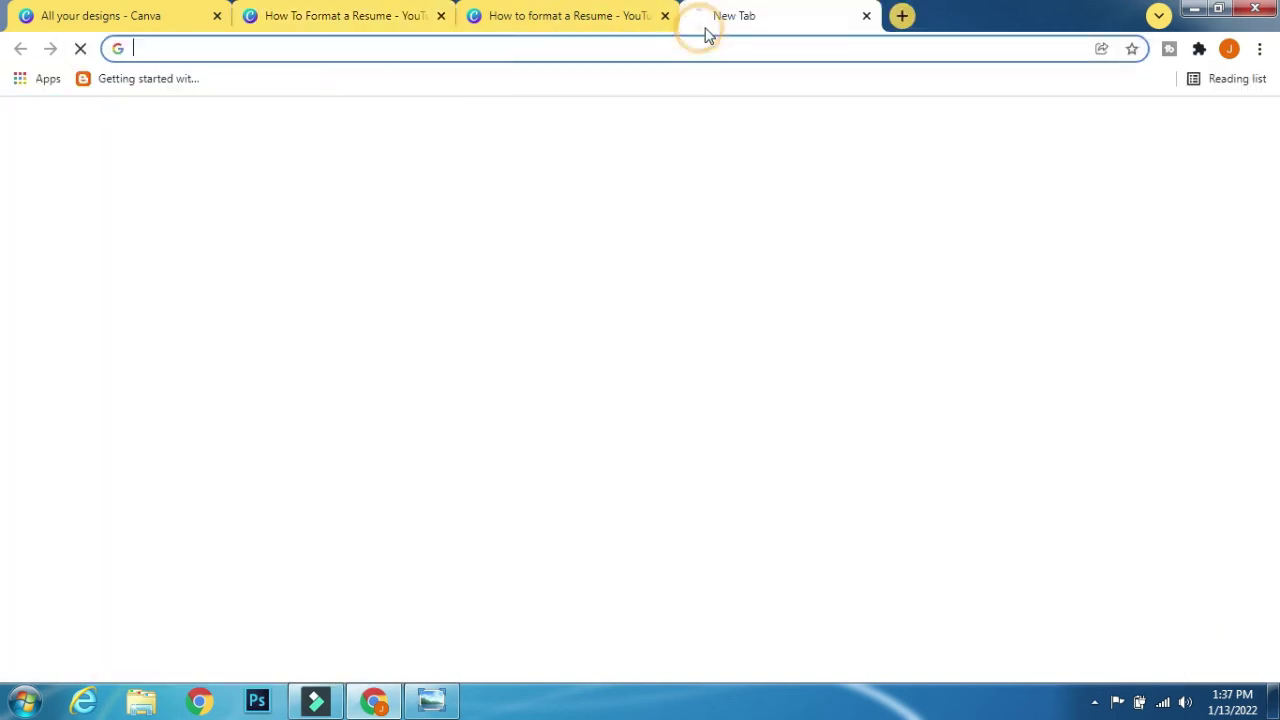
text(fiver)
key(Return)
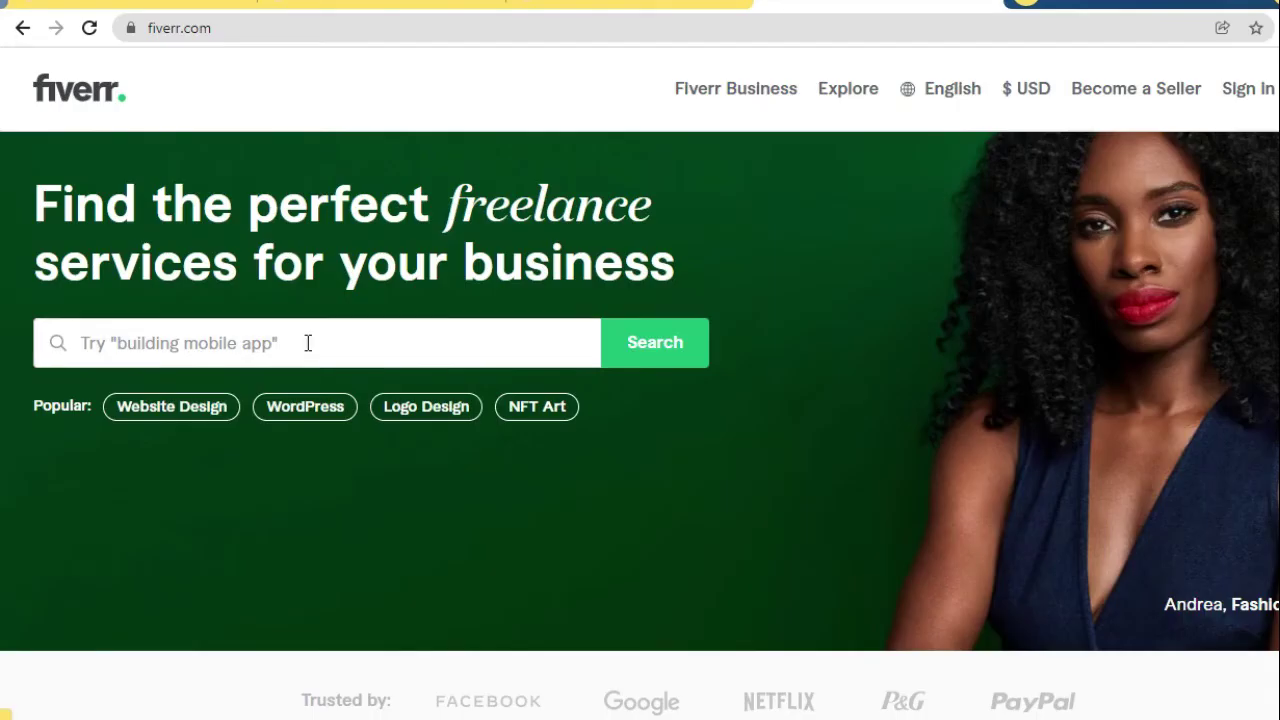
Step: Search Fiverr for 'create youtube thumbnail' and open the first gig in a new tab
click(308, 343)
text(y)
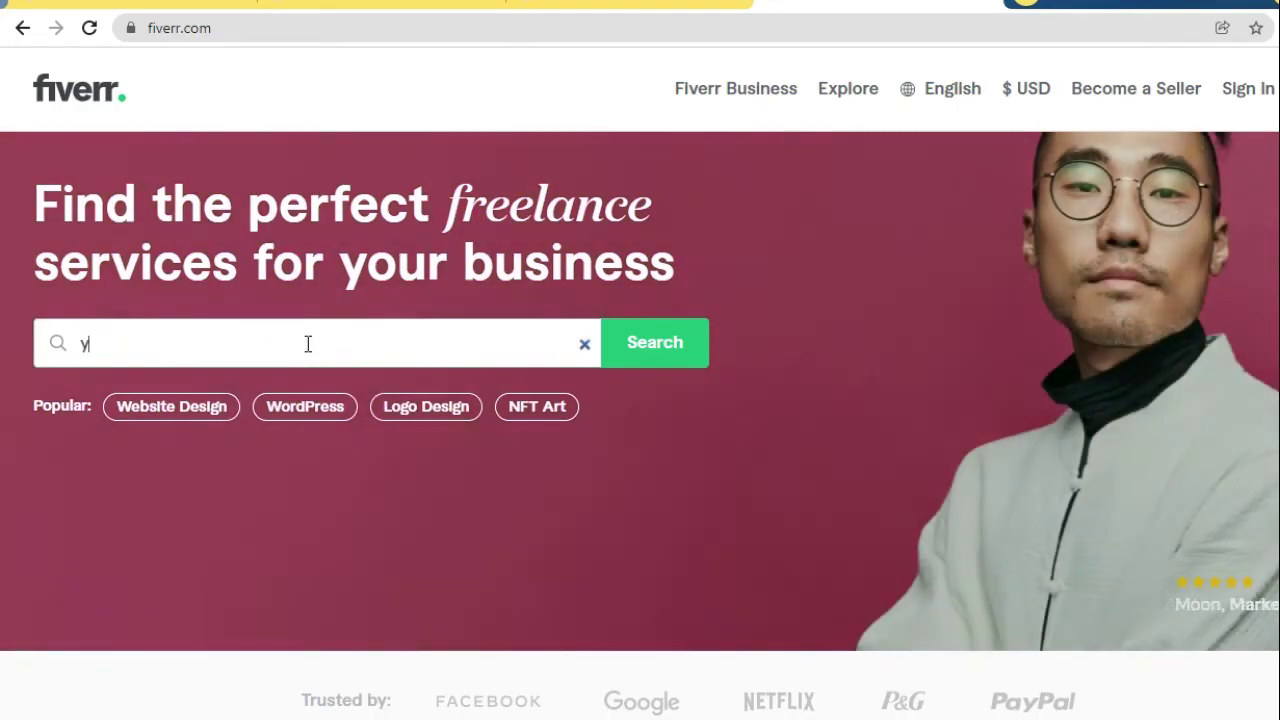
text(otube )
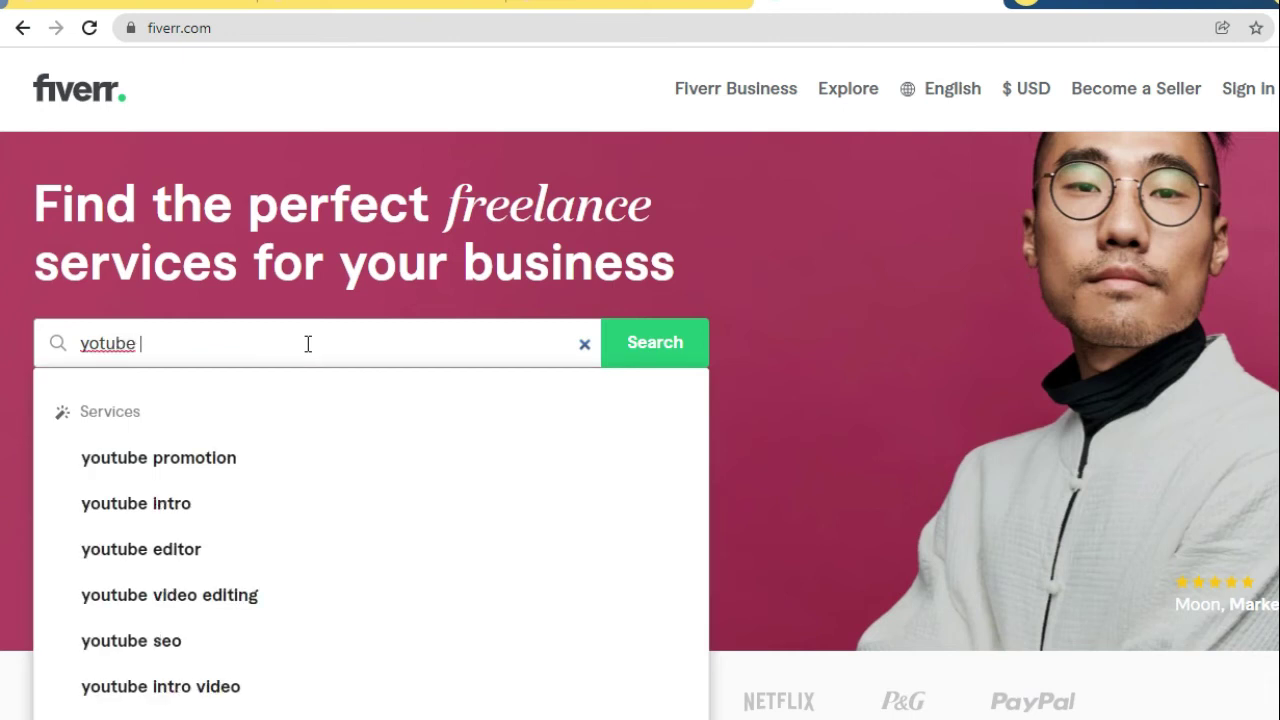
text(thum)
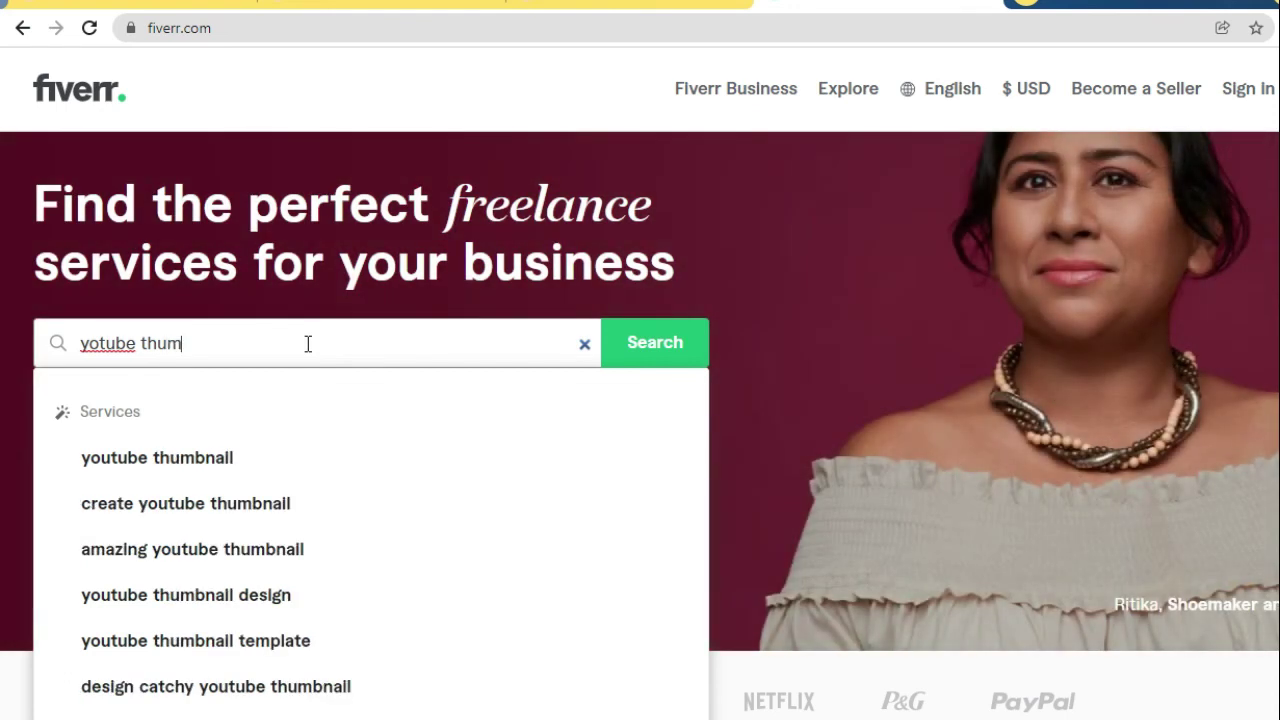
scroll(107, 373, down, 1)
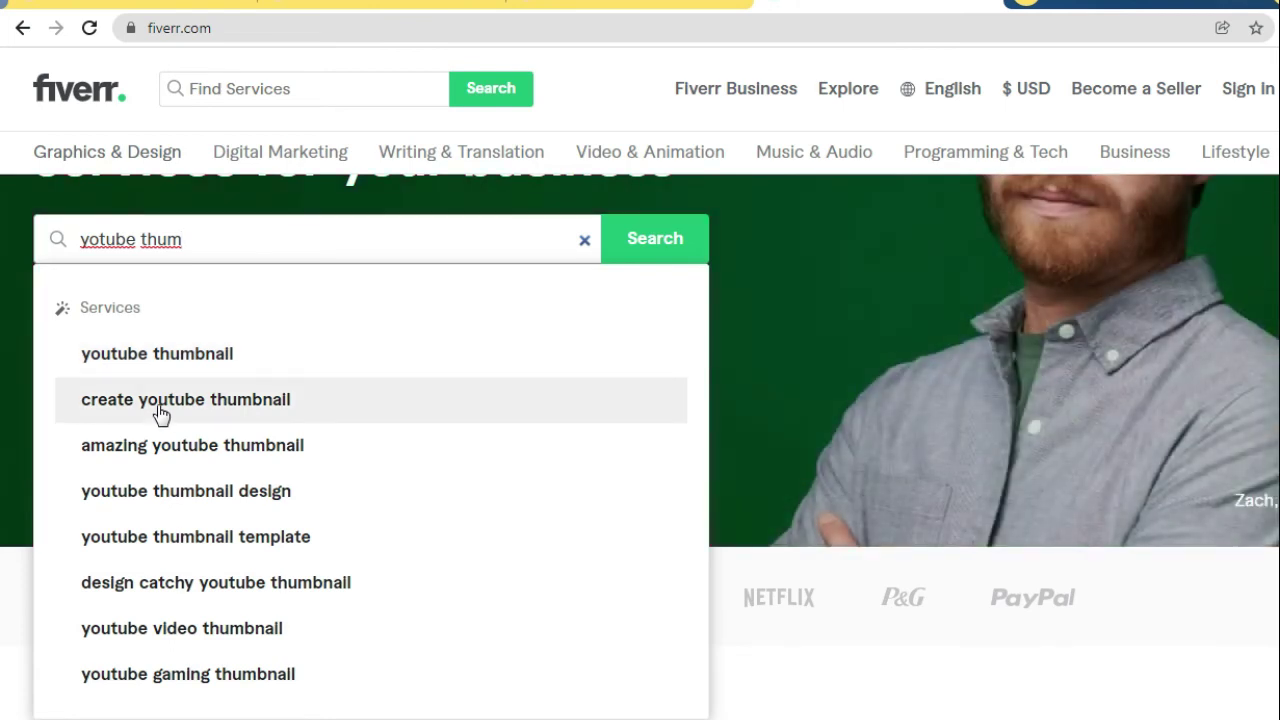
click(177, 405)
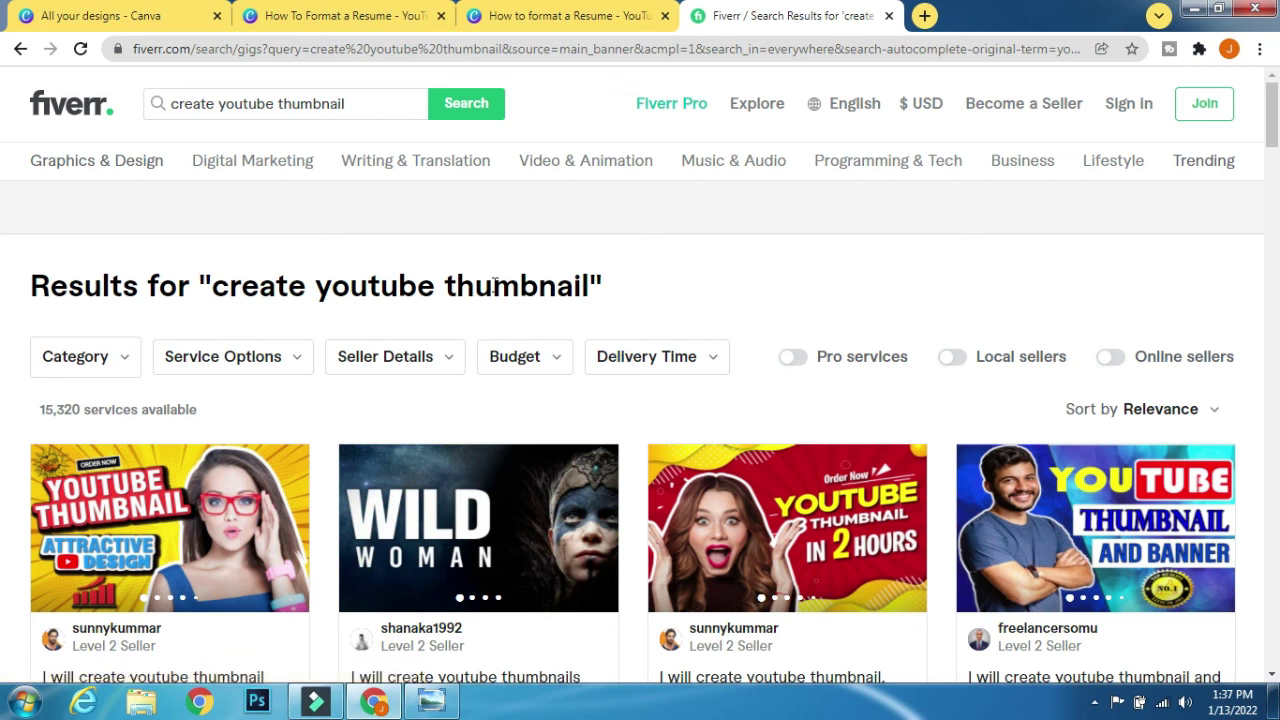
scroll(495, 285, down, 3)
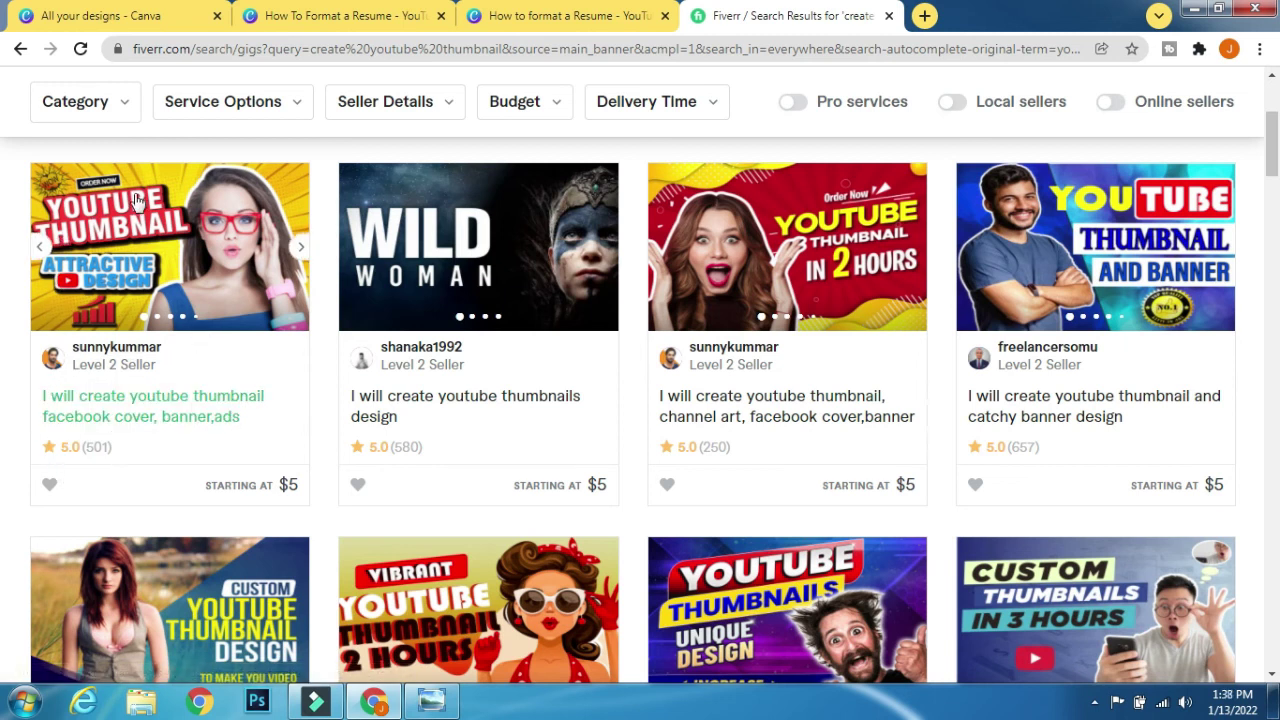
mouse_move(170, 406)
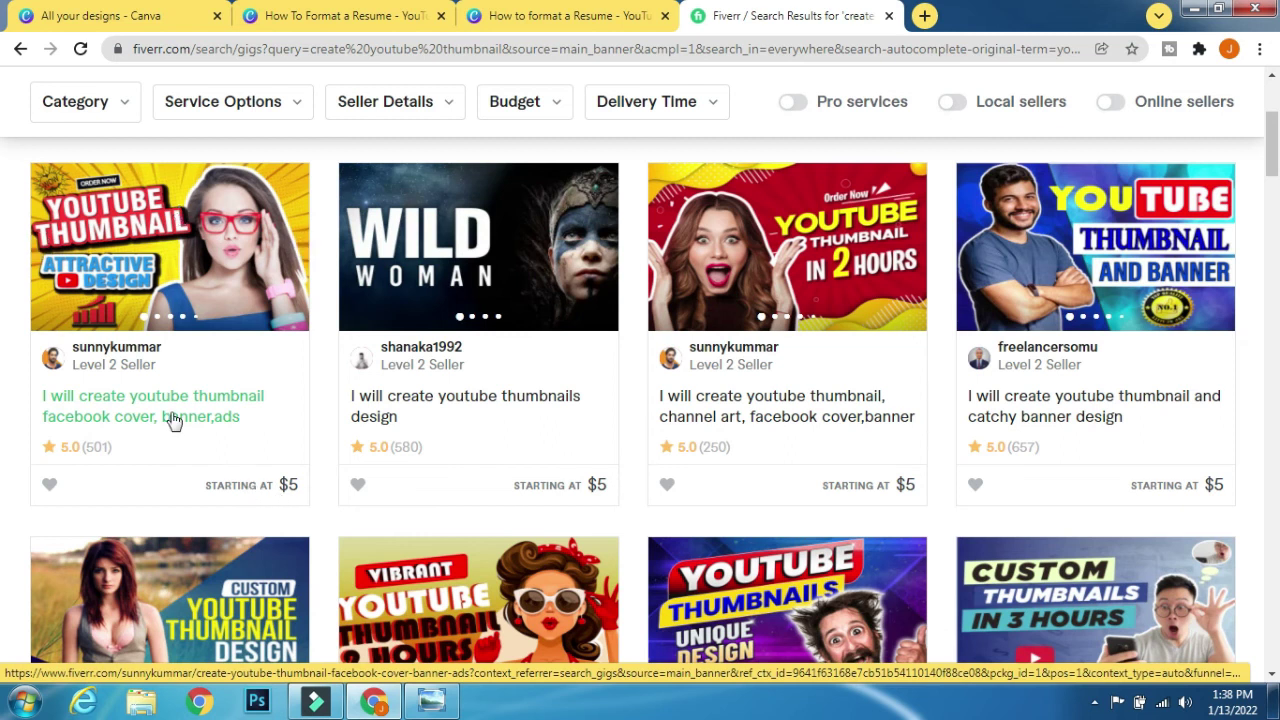
middle_click(172, 418)
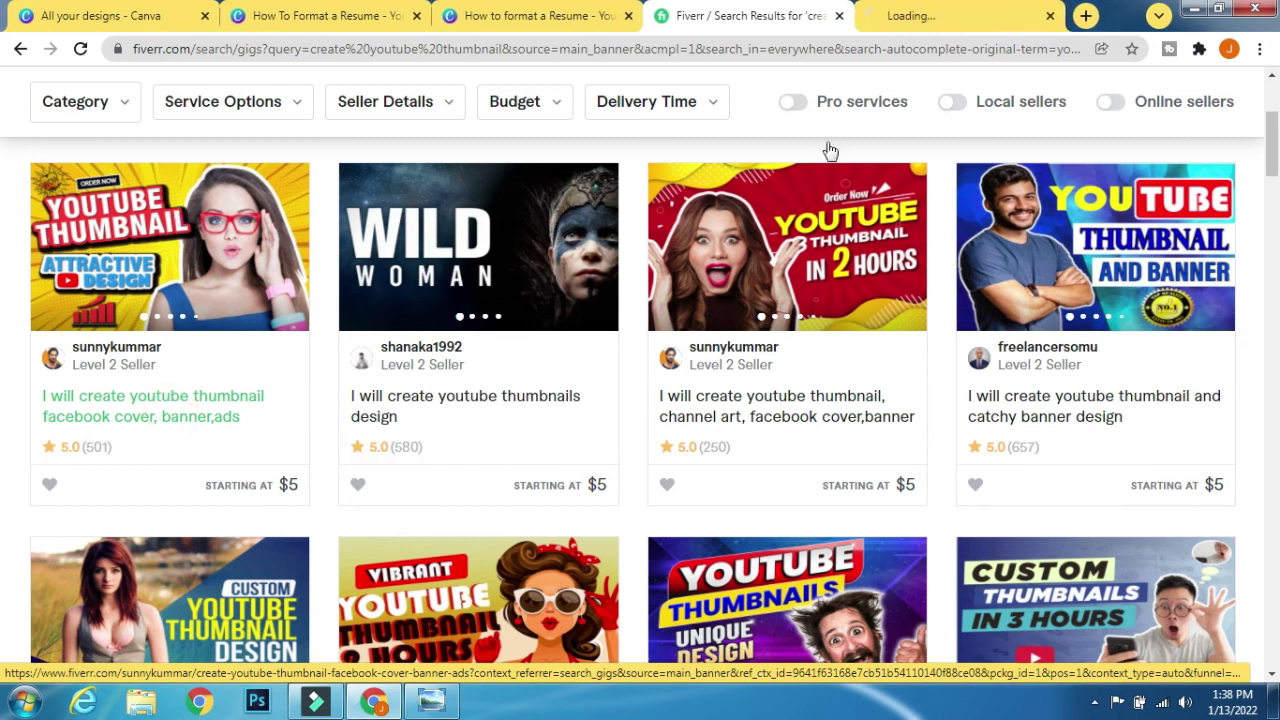
Step: Review the gig's $5 Basic package and its 4 Orders in Queue
click(903, 12)
scroll(771, 326, down, 1)
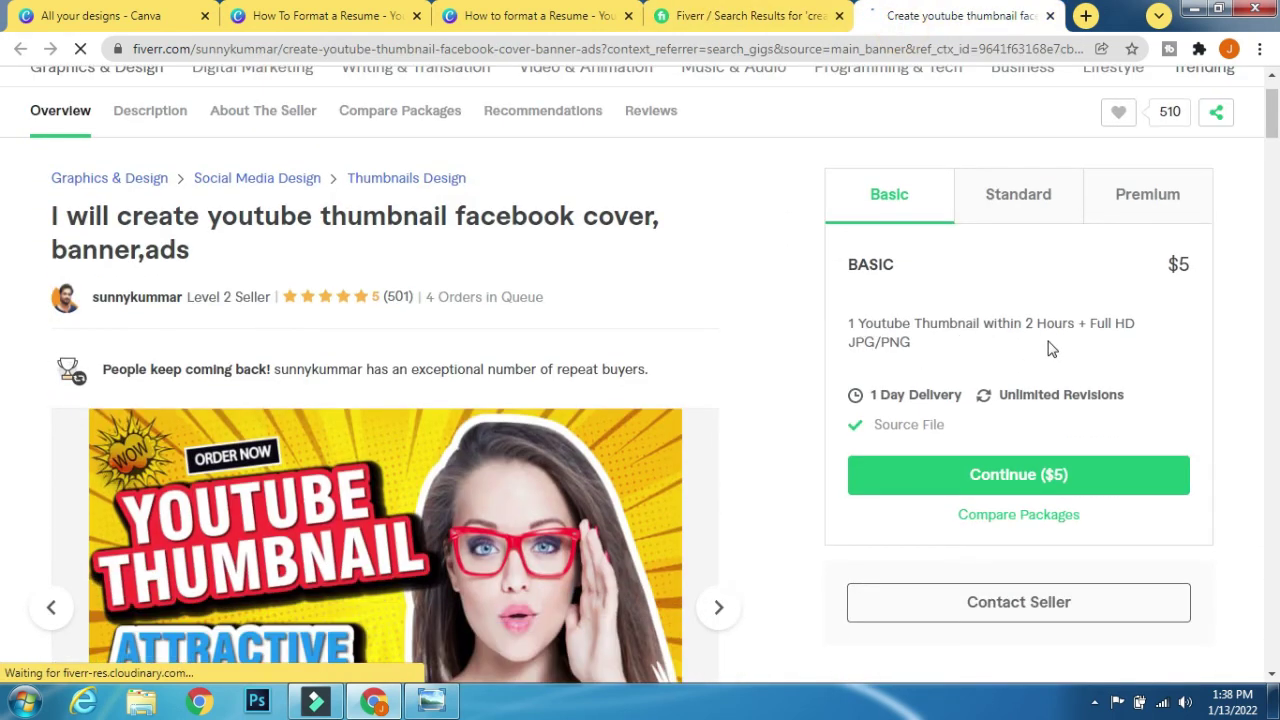
scroll(1068, 325, up, 1)
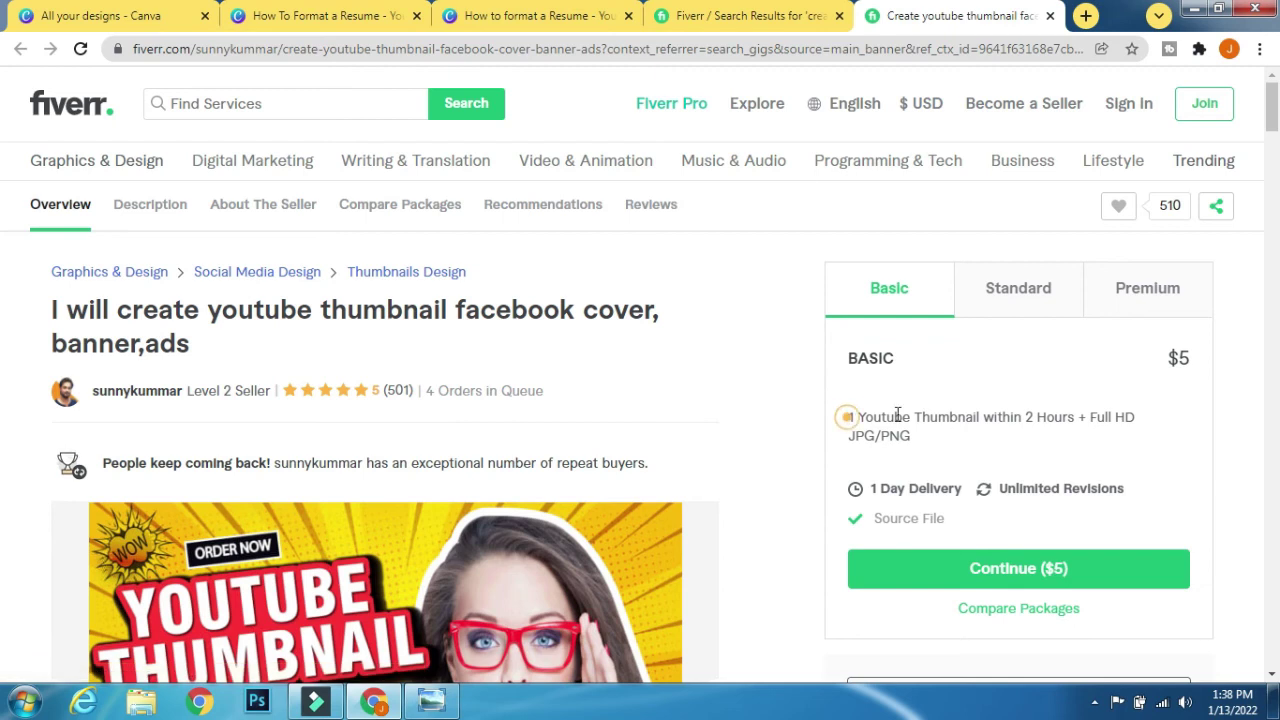
drag(846, 414, 1173, 360)
click(1173, 360)
double_click(1173, 360)
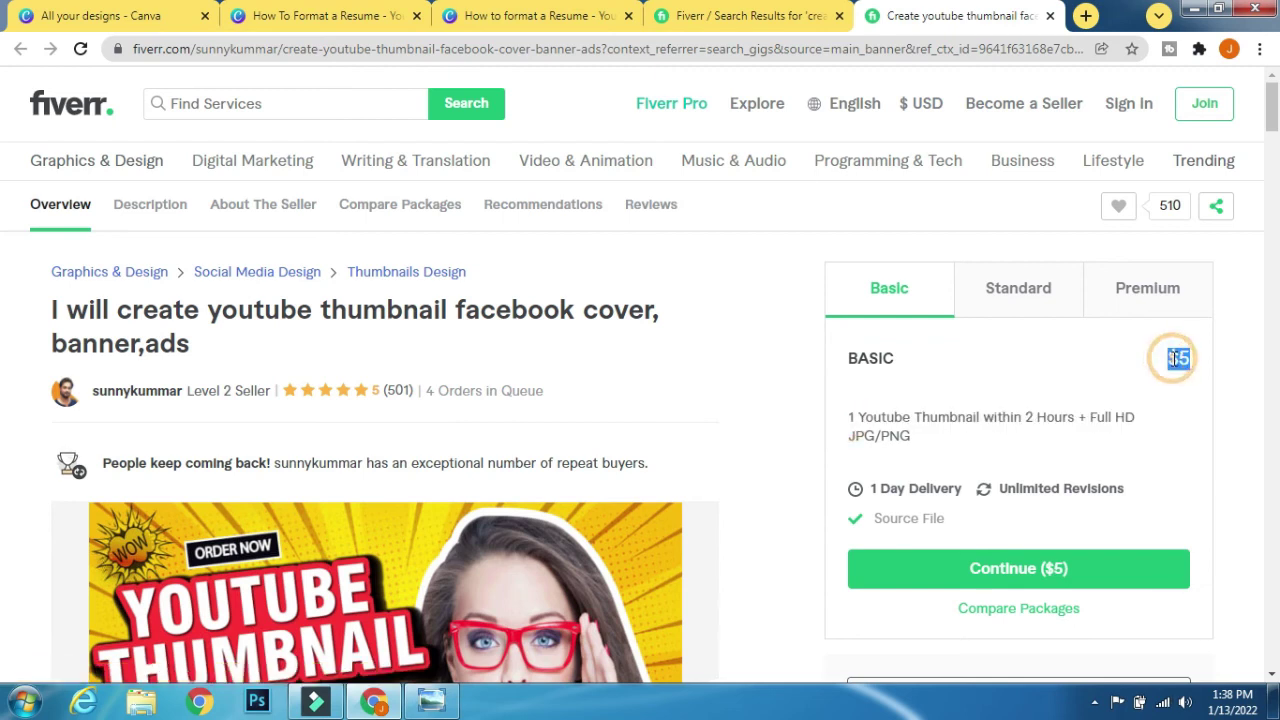
scroll(1100, 350, down, 1)
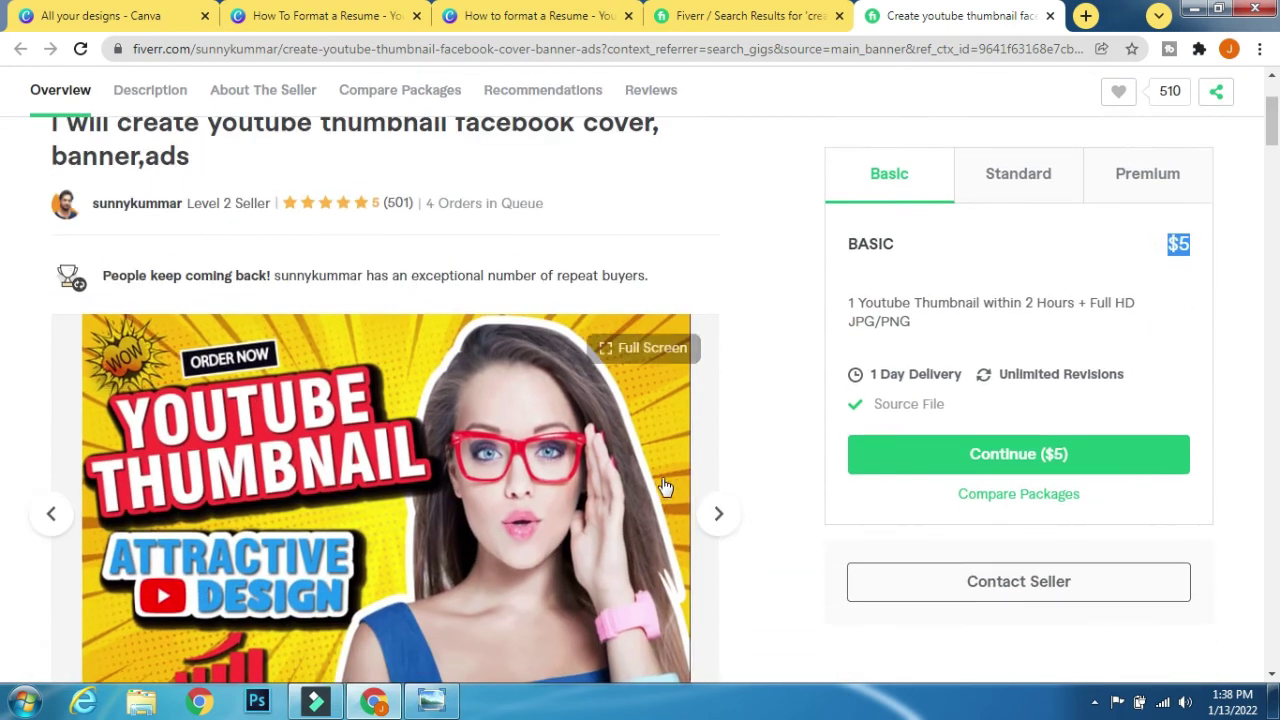
scroll(646, 260, up, 1)
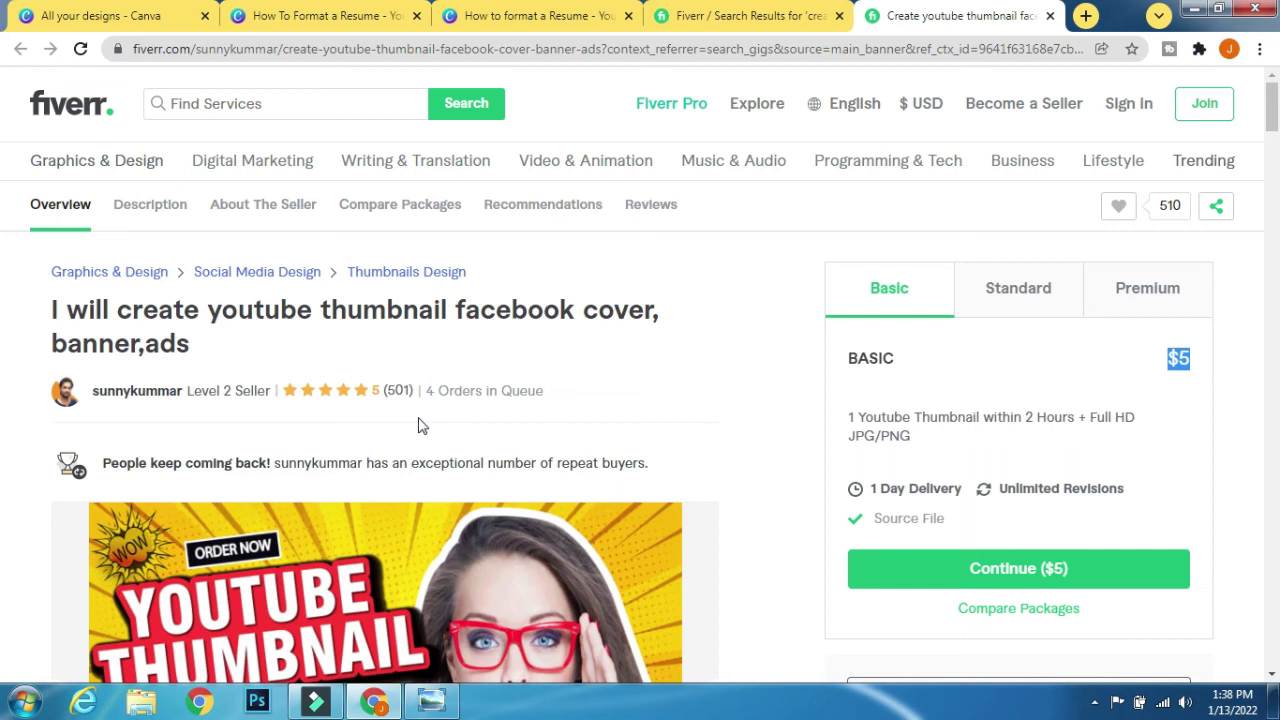
scroll(428, 463, down, 2)
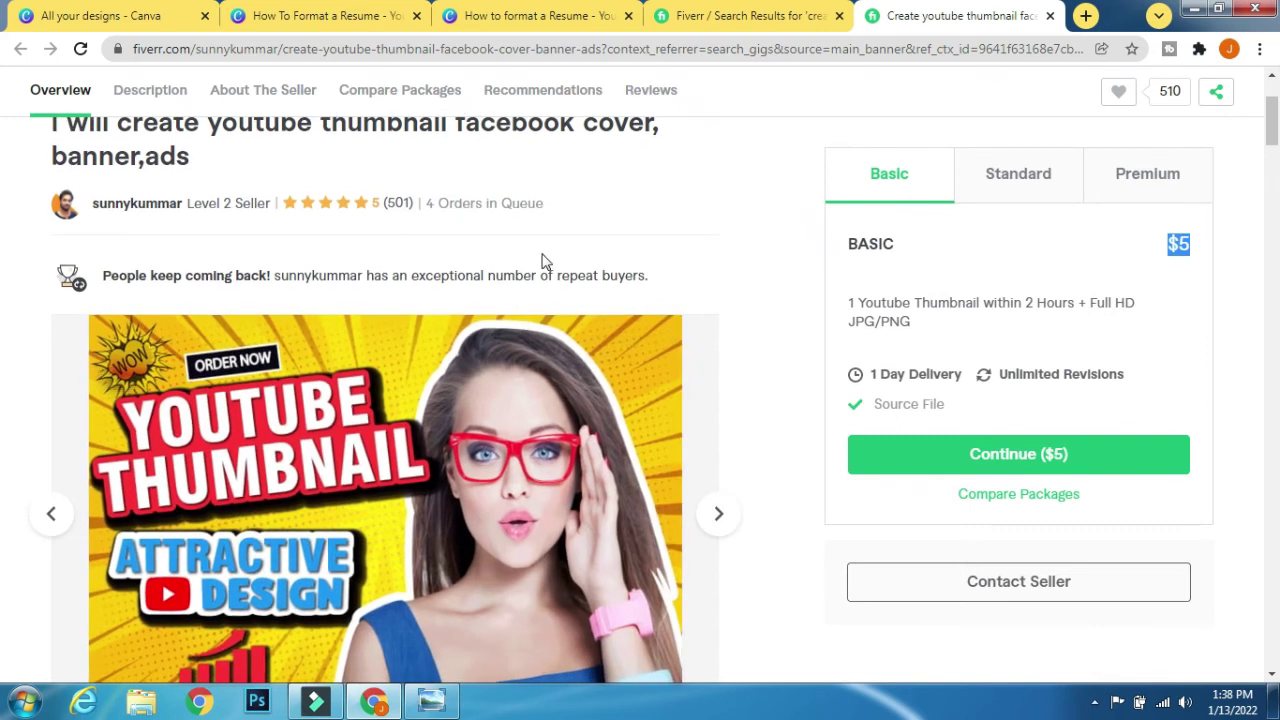
drag(428, 201, 548, 208)
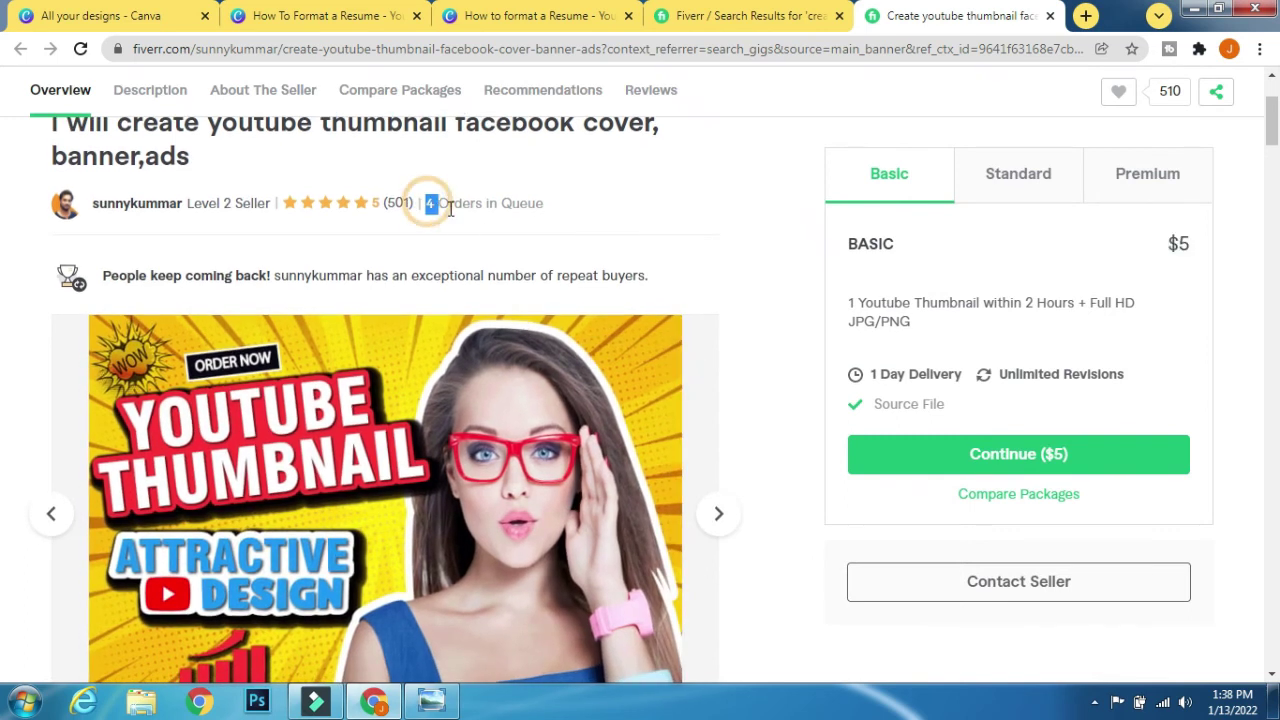
click(574, 210)
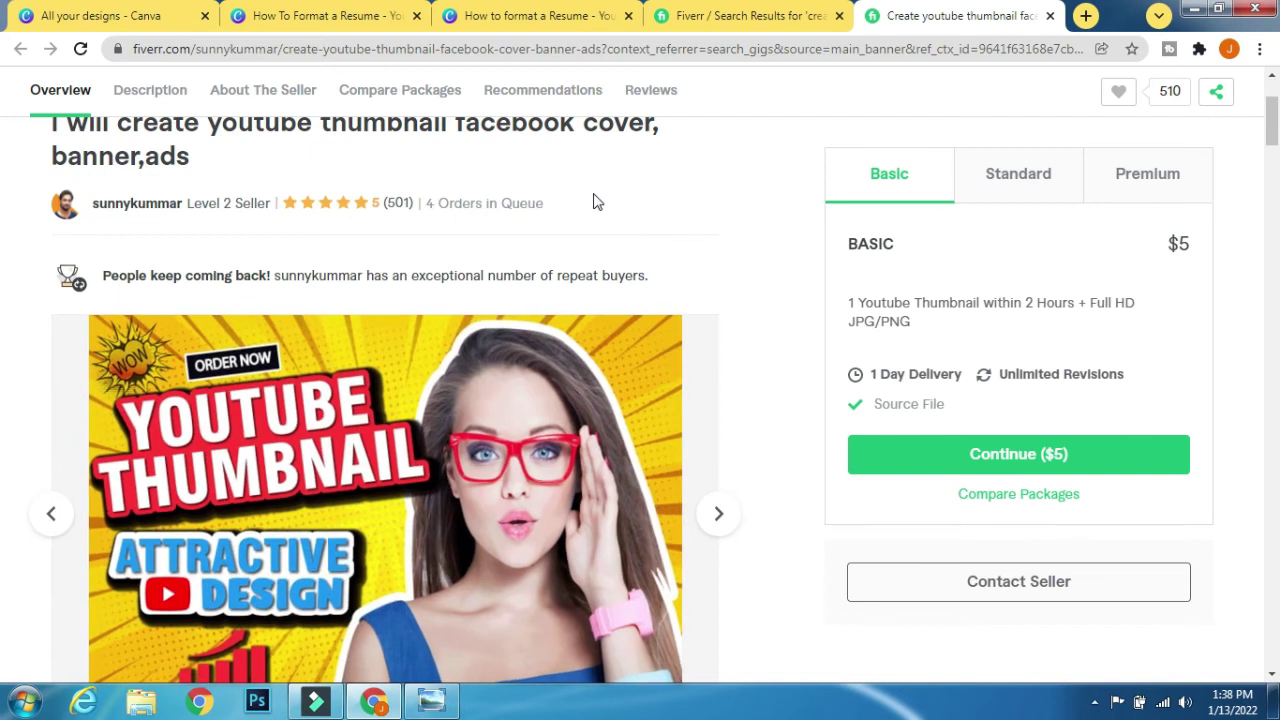
Step: Check About The Seller: based in Pakistan, member since Jun 2018
scroll(380, 330, down, 2)
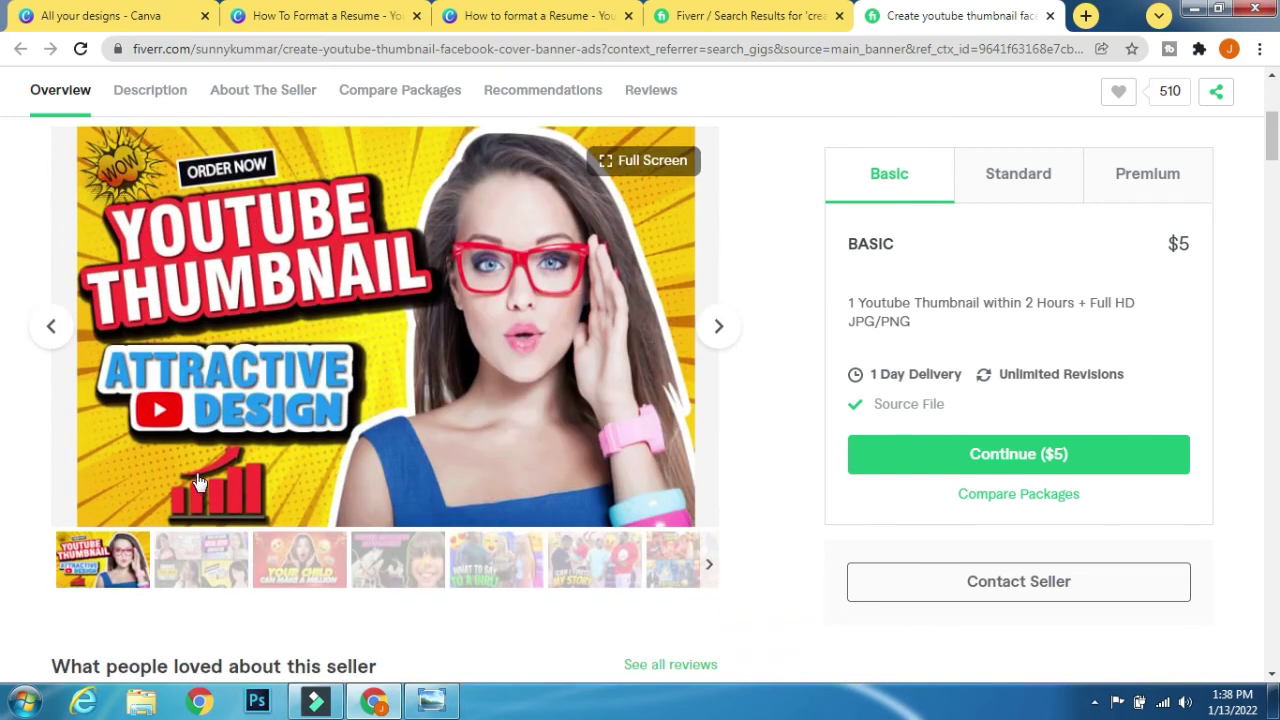
scroll(447, 370, up, 1)
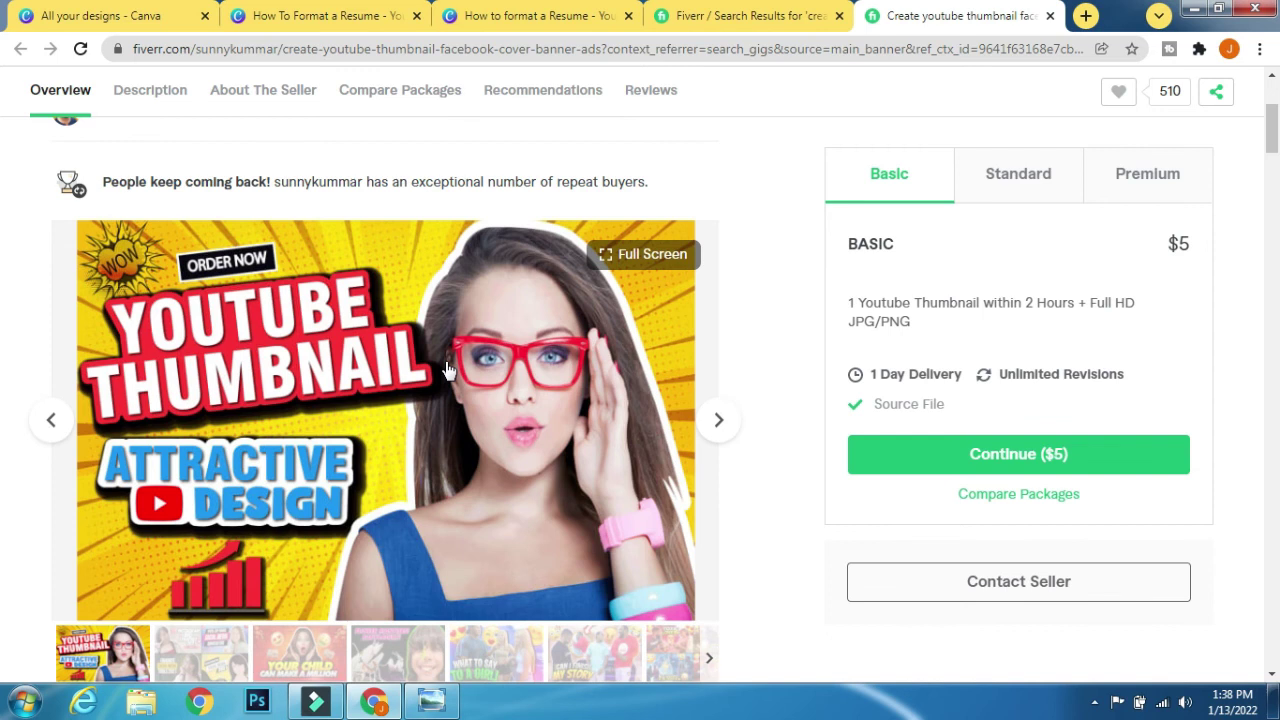
scroll(447, 370, down, 2)
scroll(447, 370, down, 2)
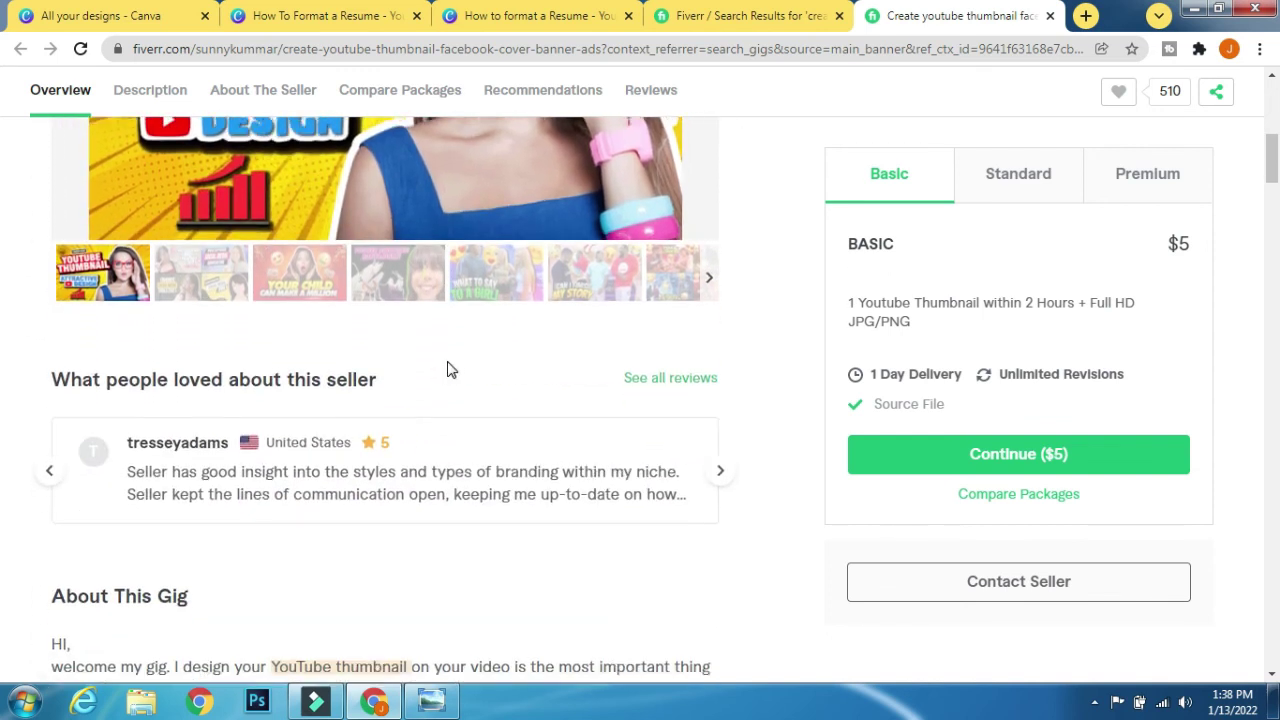
scroll(449, 369, up, 6)
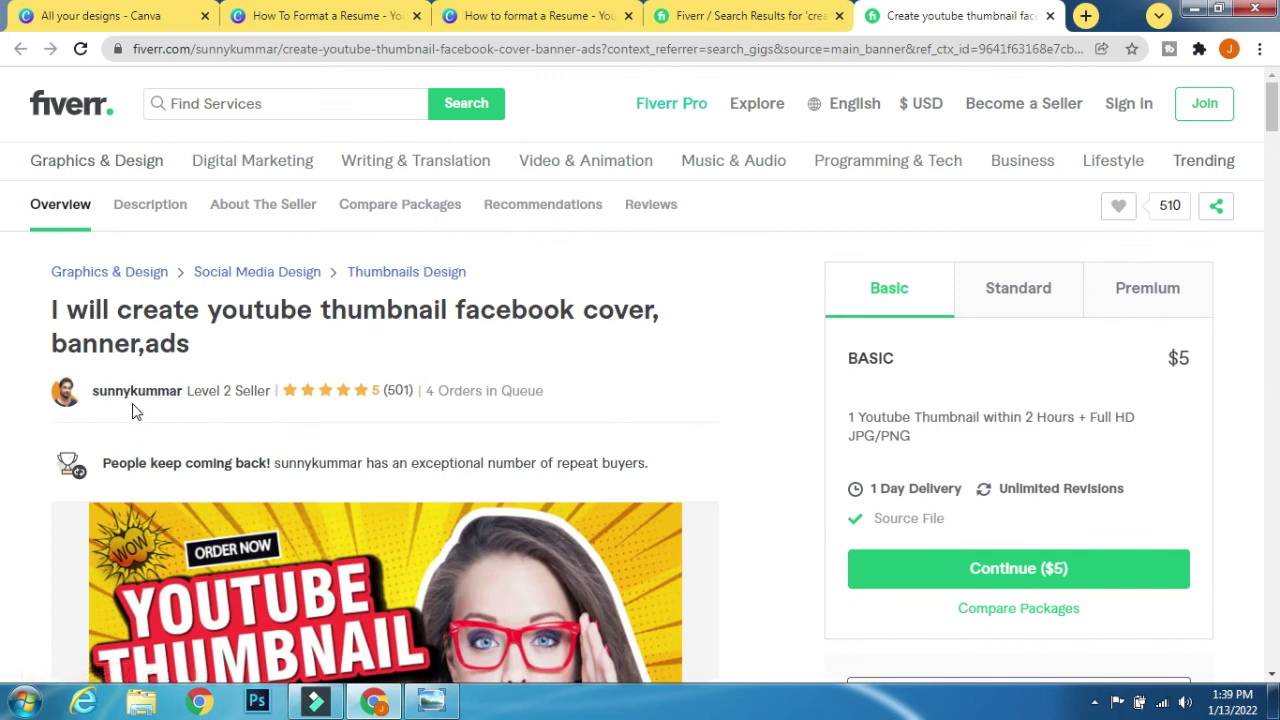
click(133, 391)
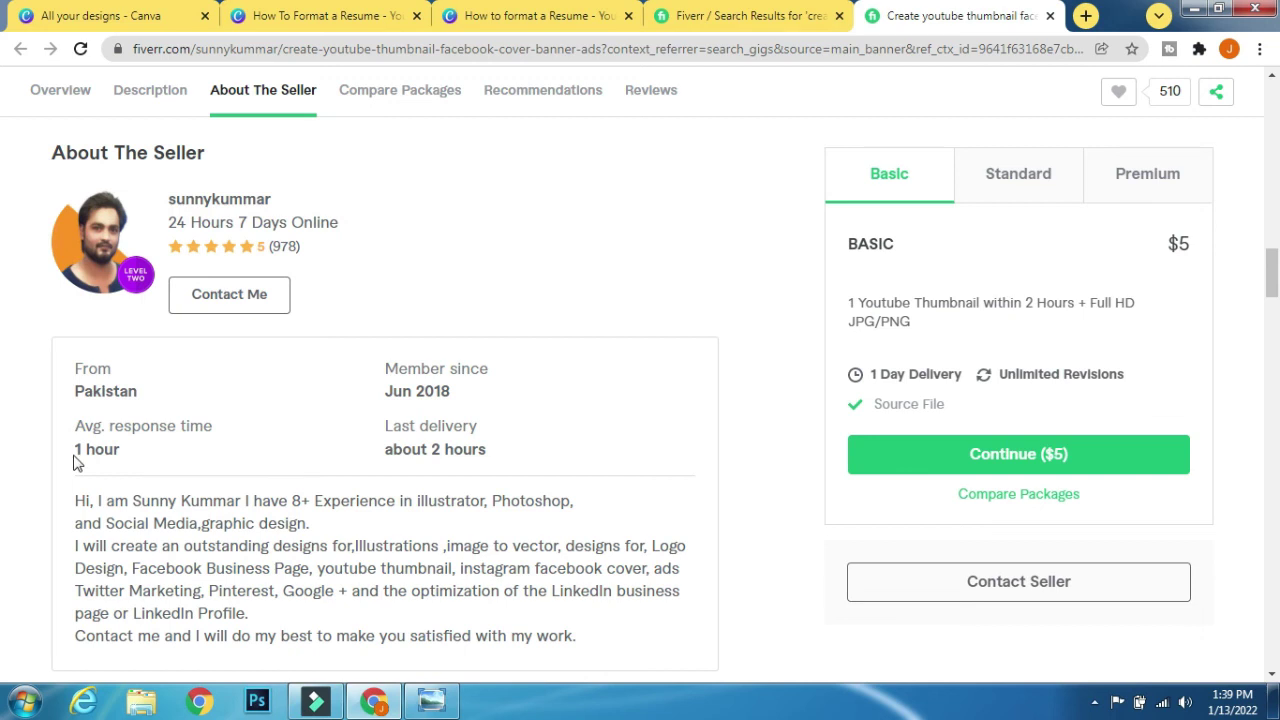
drag(51, 391, 160, 400)
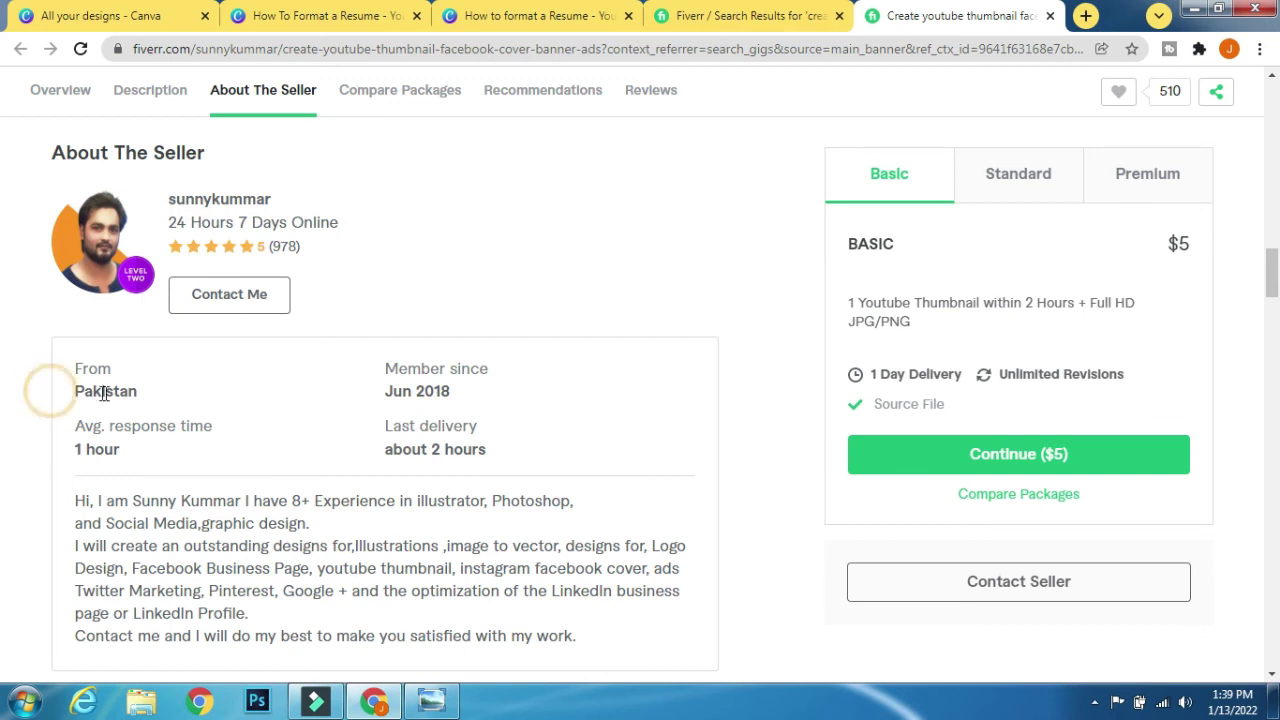
click(208, 390)
click(366, 391)
drag(400, 391, 508, 390)
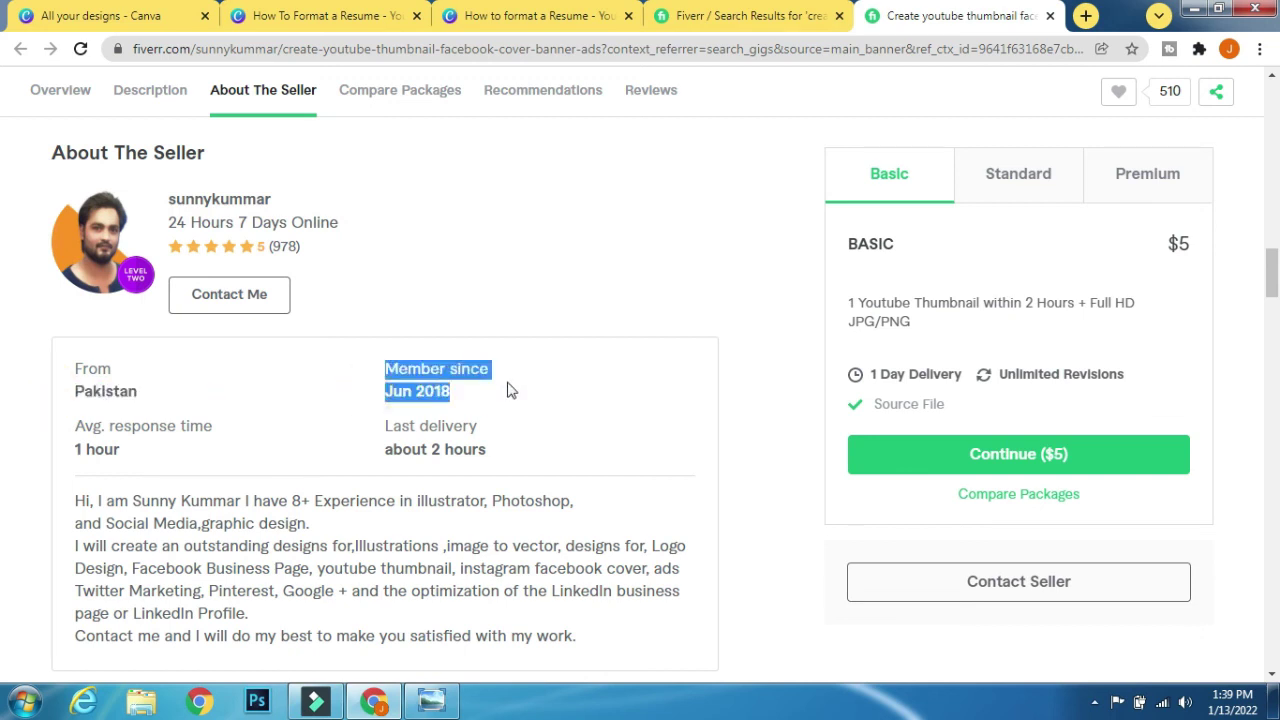
click(508, 390)
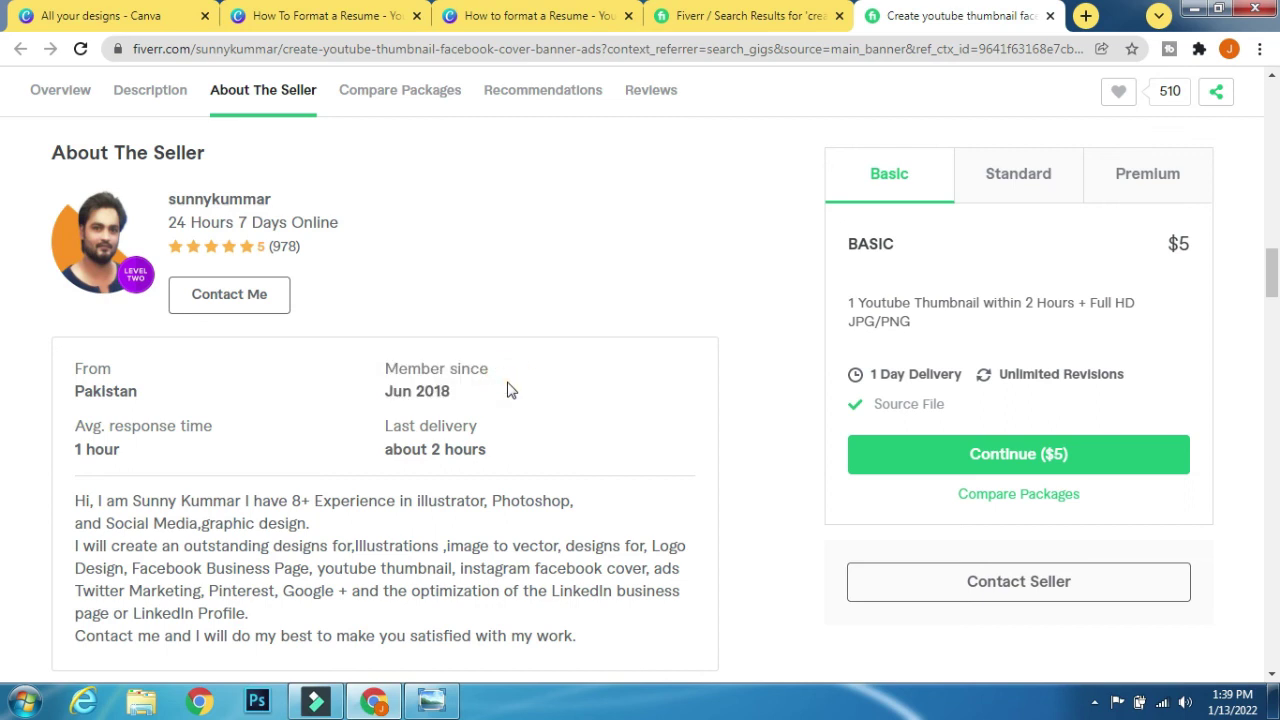
Step: Open the seller's profile and browse their five YouTube thumbnail gigs and reviews
click(219, 199)
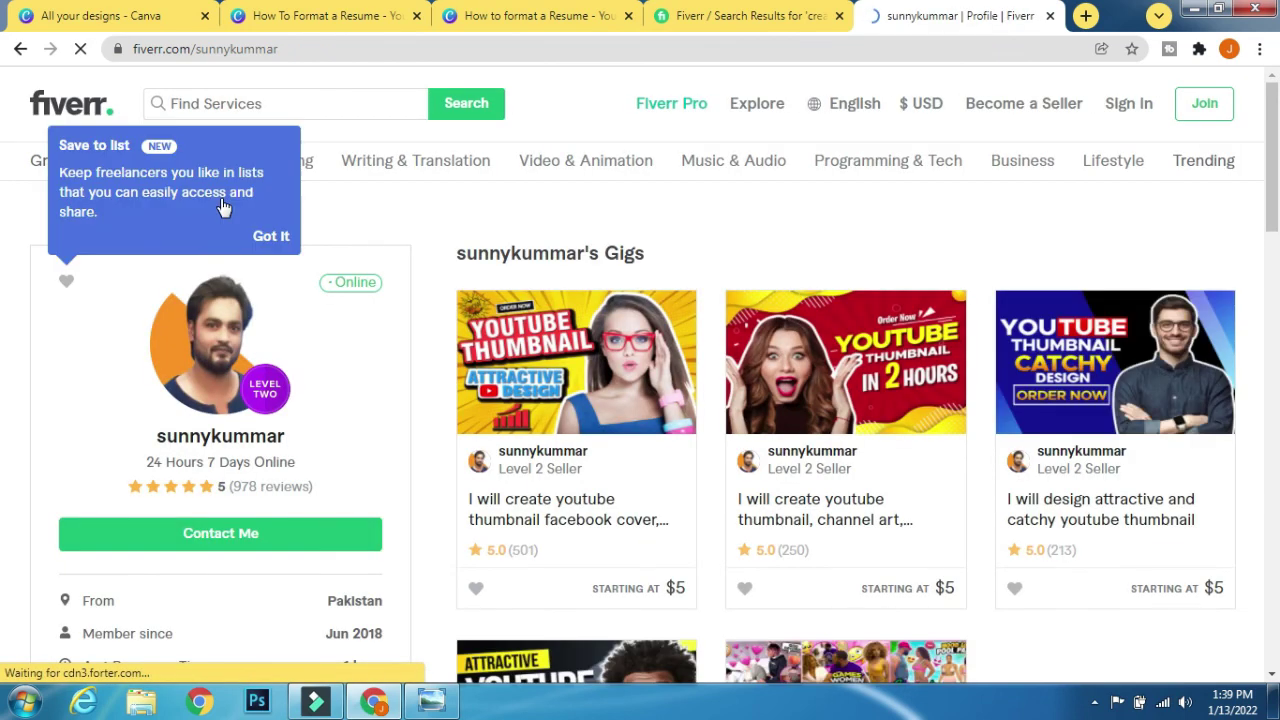
scroll(856, 220, down, 4)
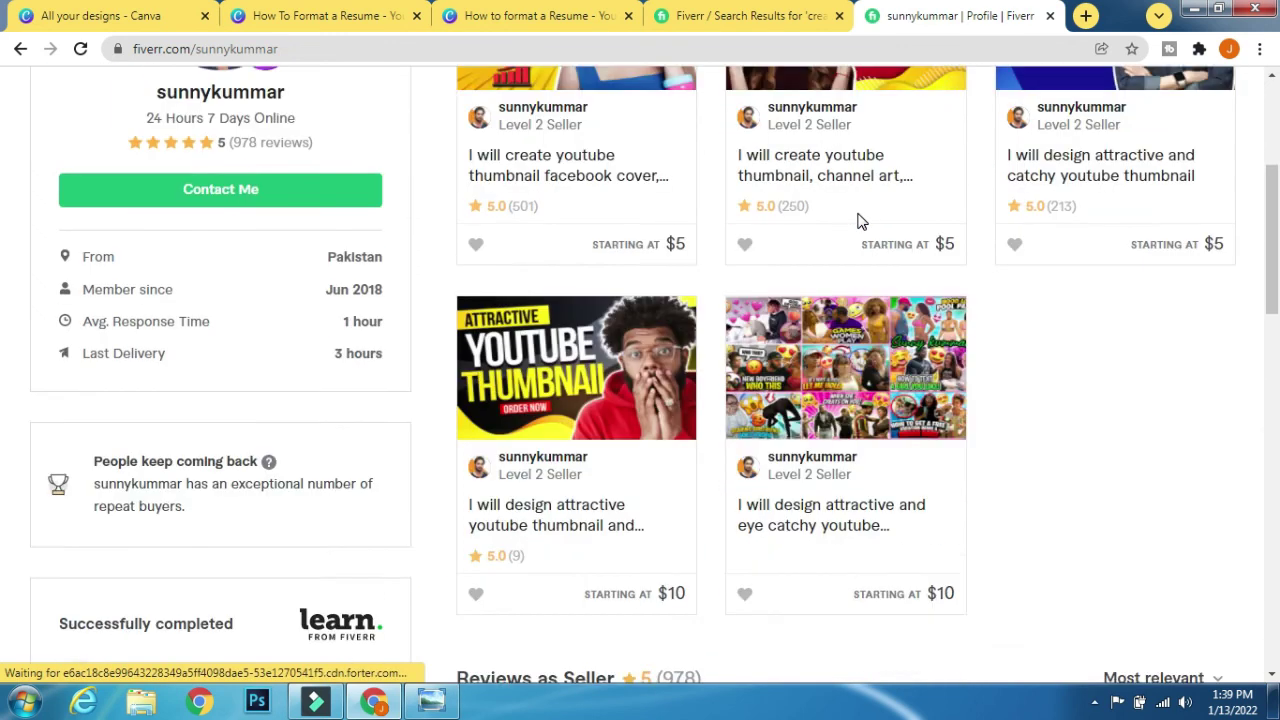
scroll(1100, 476, up, 3)
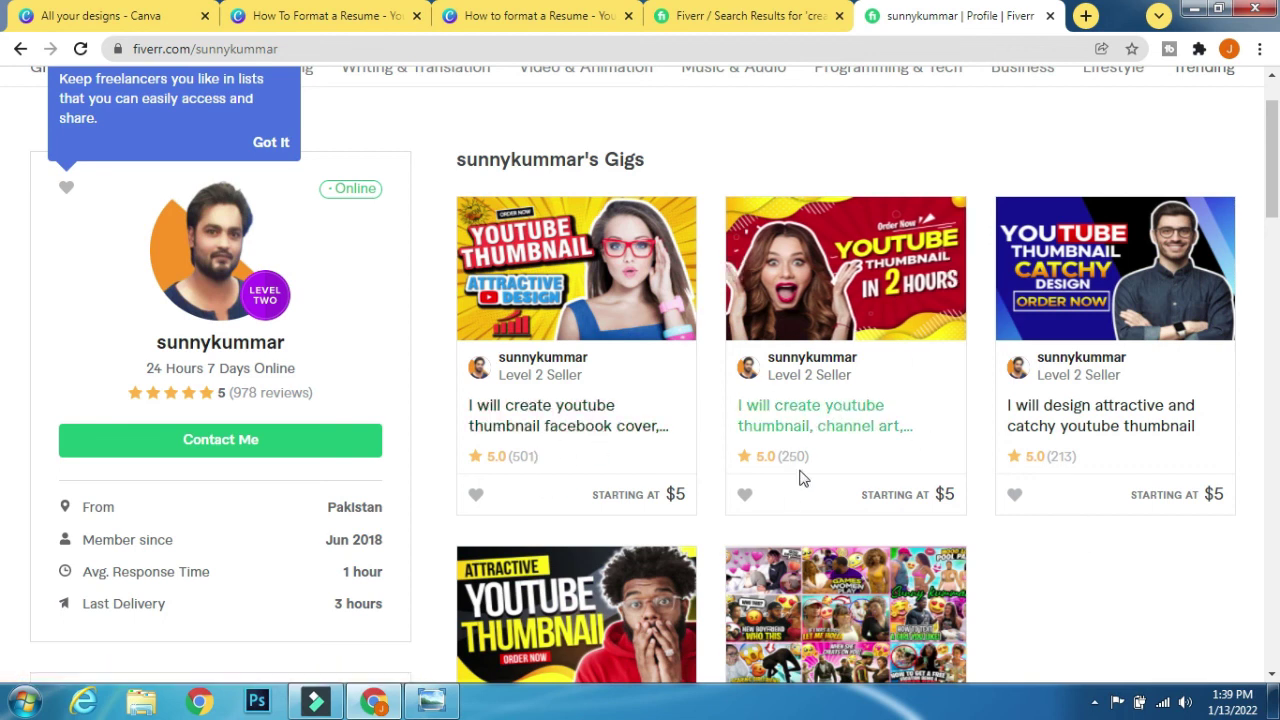
scroll(1108, 451, down, 1)
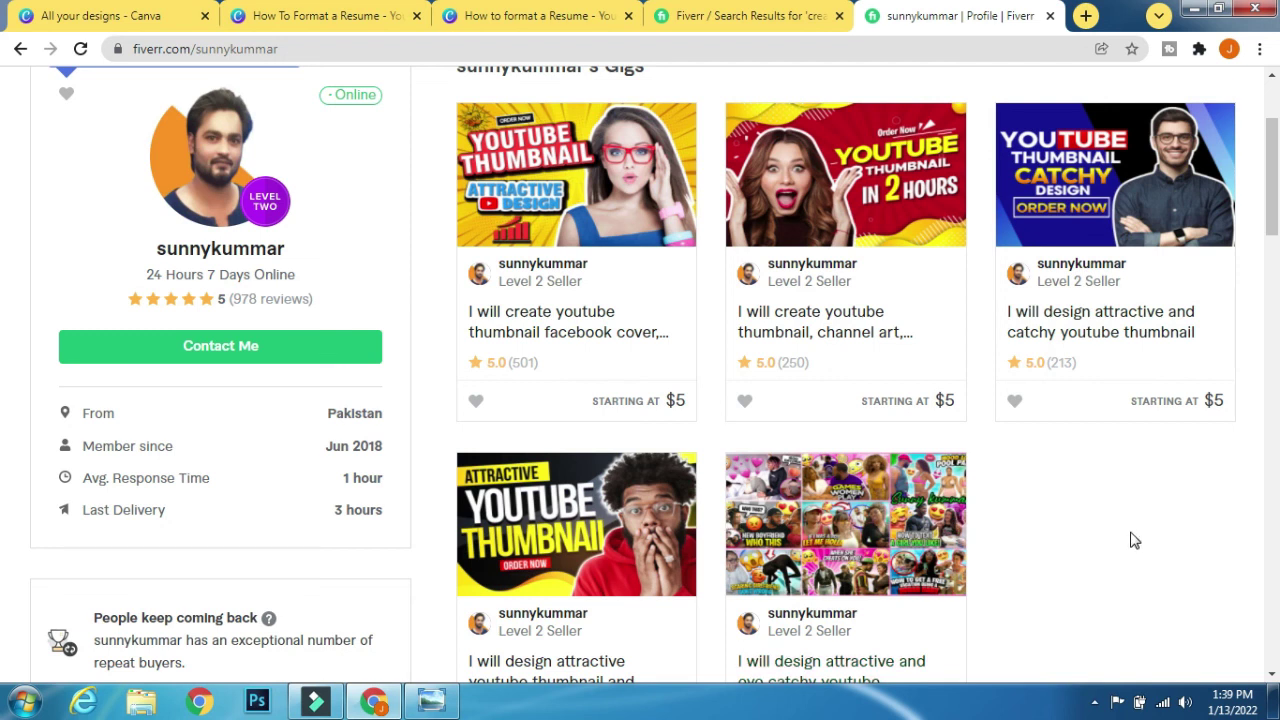
drag(1211, 586, 515, 183)
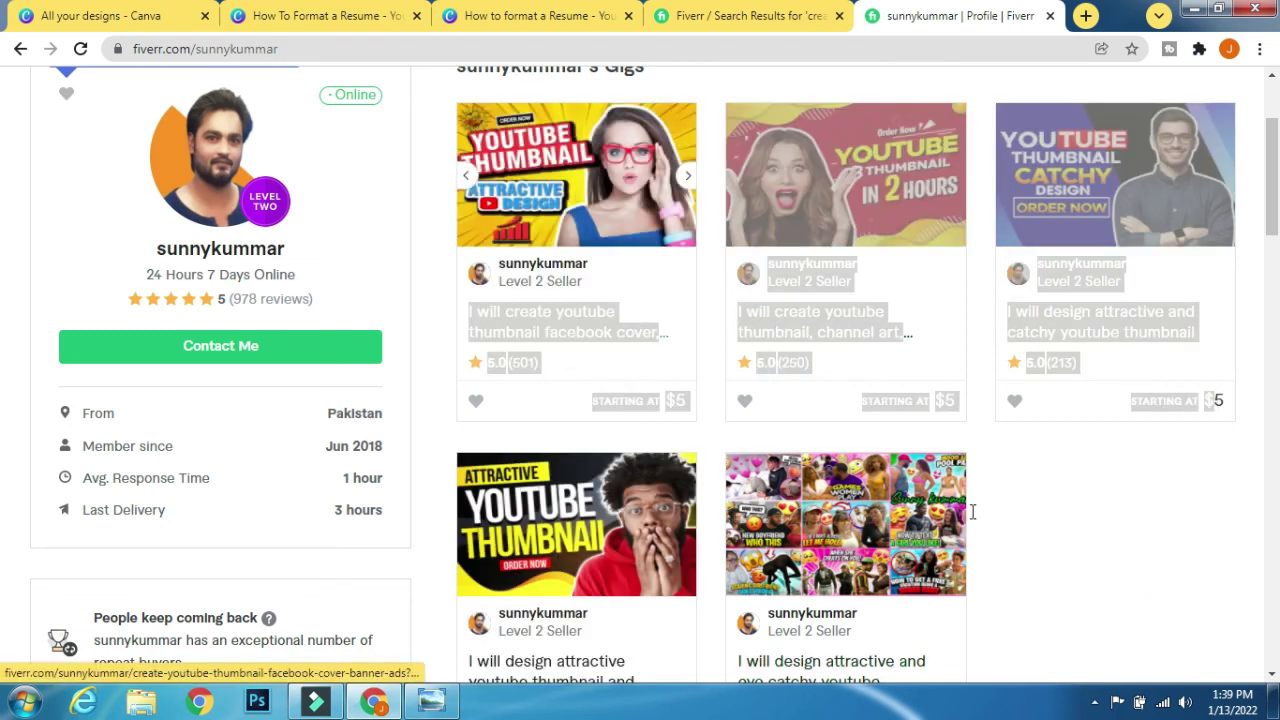
click(1180, 578)
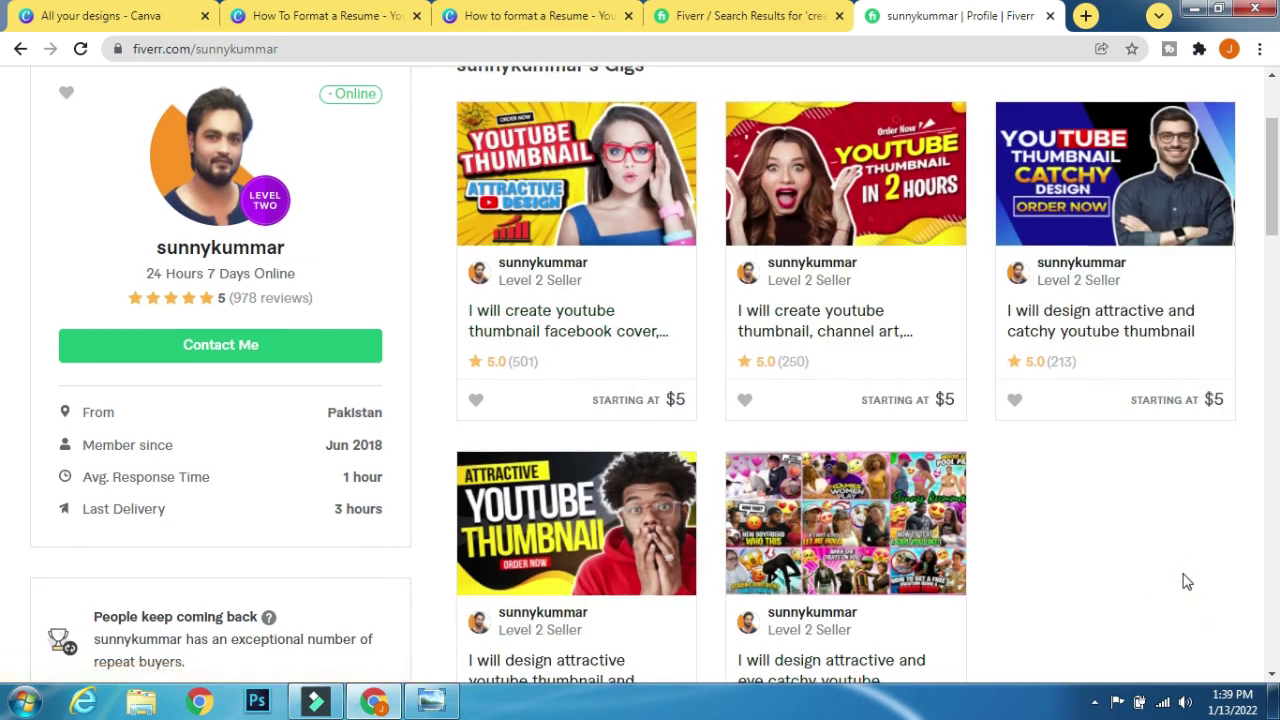
scroll(1175, 555, down, 2)
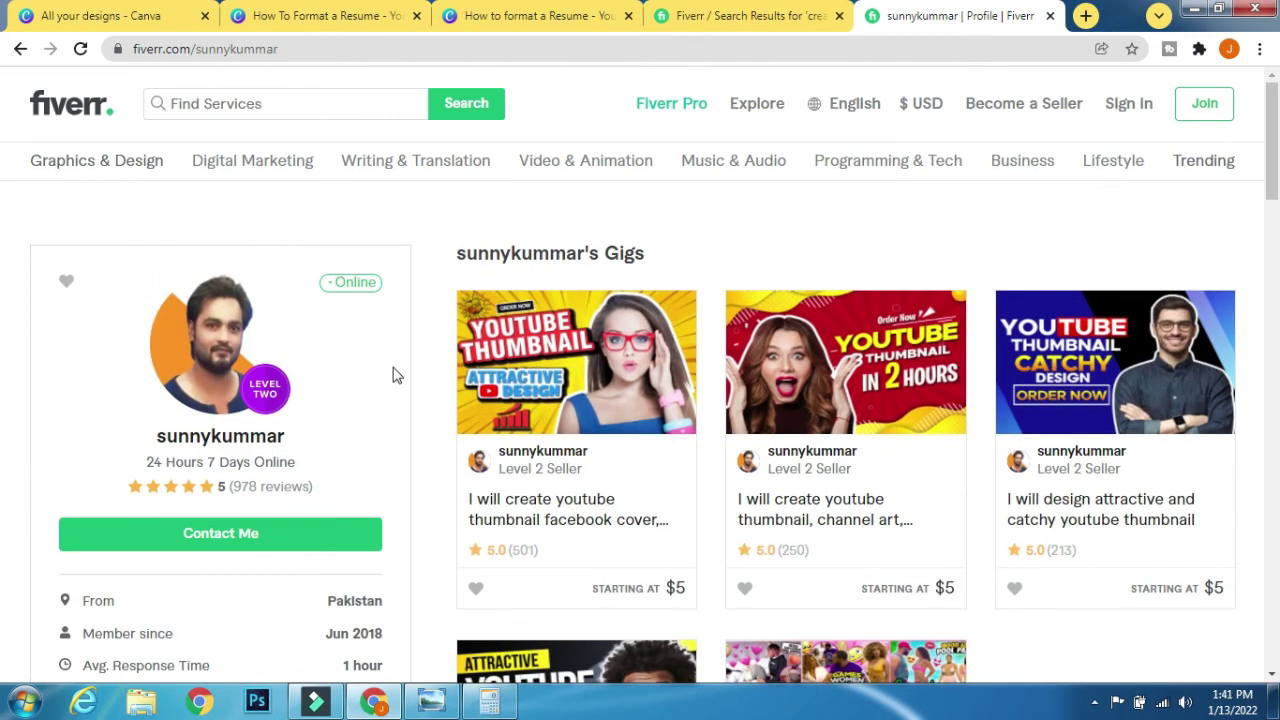
scroll(393, 375, down, 2)
scroll(393, 375, down, 4)
scroll(393, 375, down, 6)
scroll(393, 375, up, 5)
scroll(414, 434, up, 5)
Step: Return to the 'How to format a Resume' thumbnail design in Canva's browser tab
click(475, 16)
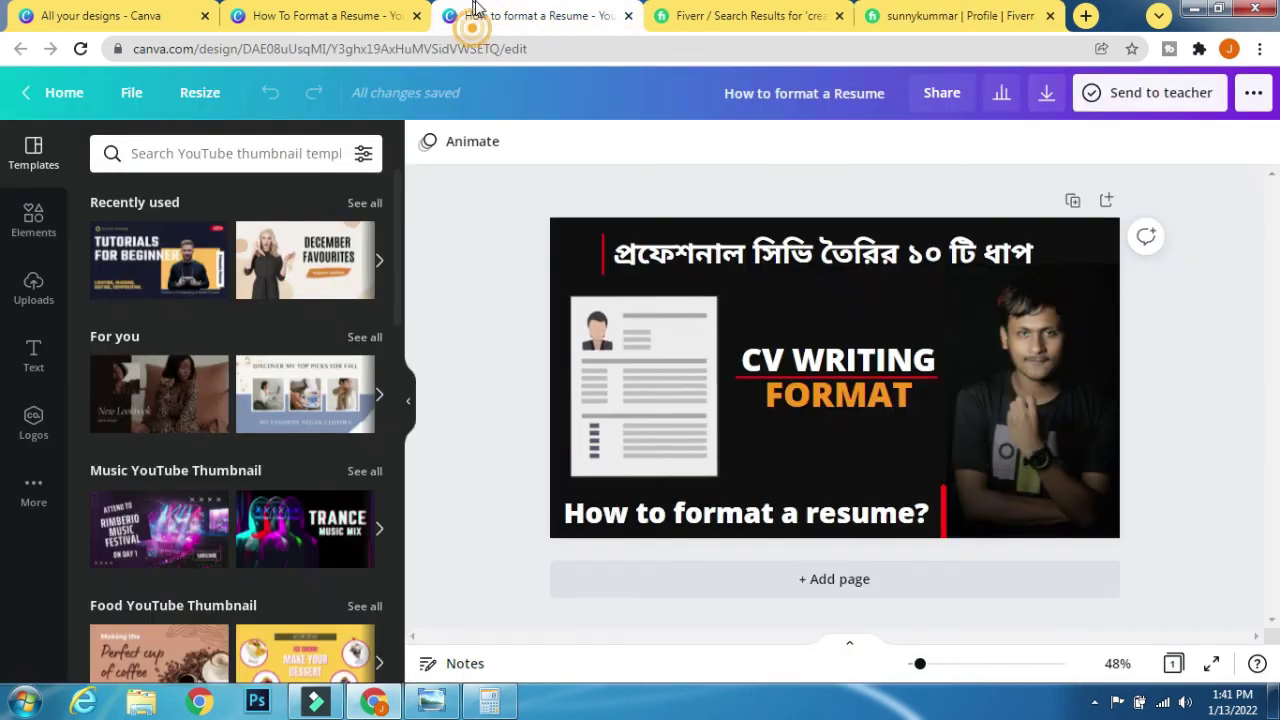